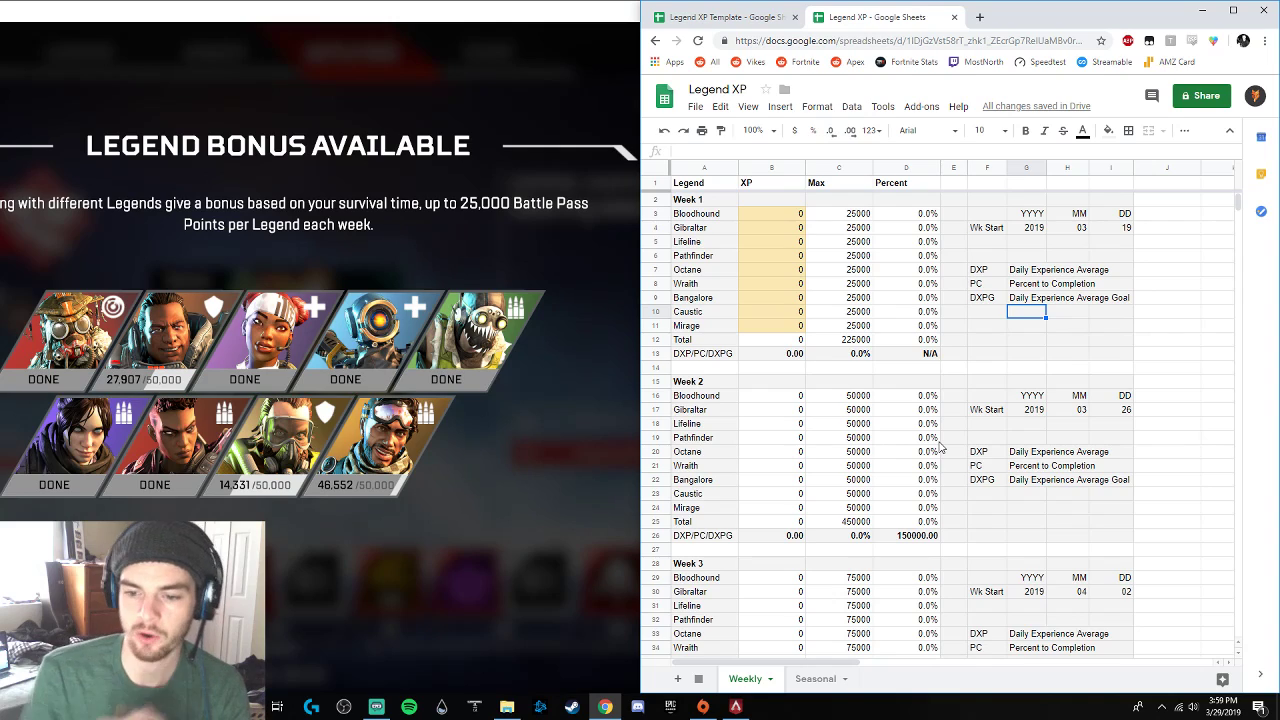
- Examine the Week 2 XP, maximum and daily goal formulas on the Weekly sheet and the Running Total XP entries on the Seasonal sheet
click(927, 536)
scroll(927, 536, down, 1)
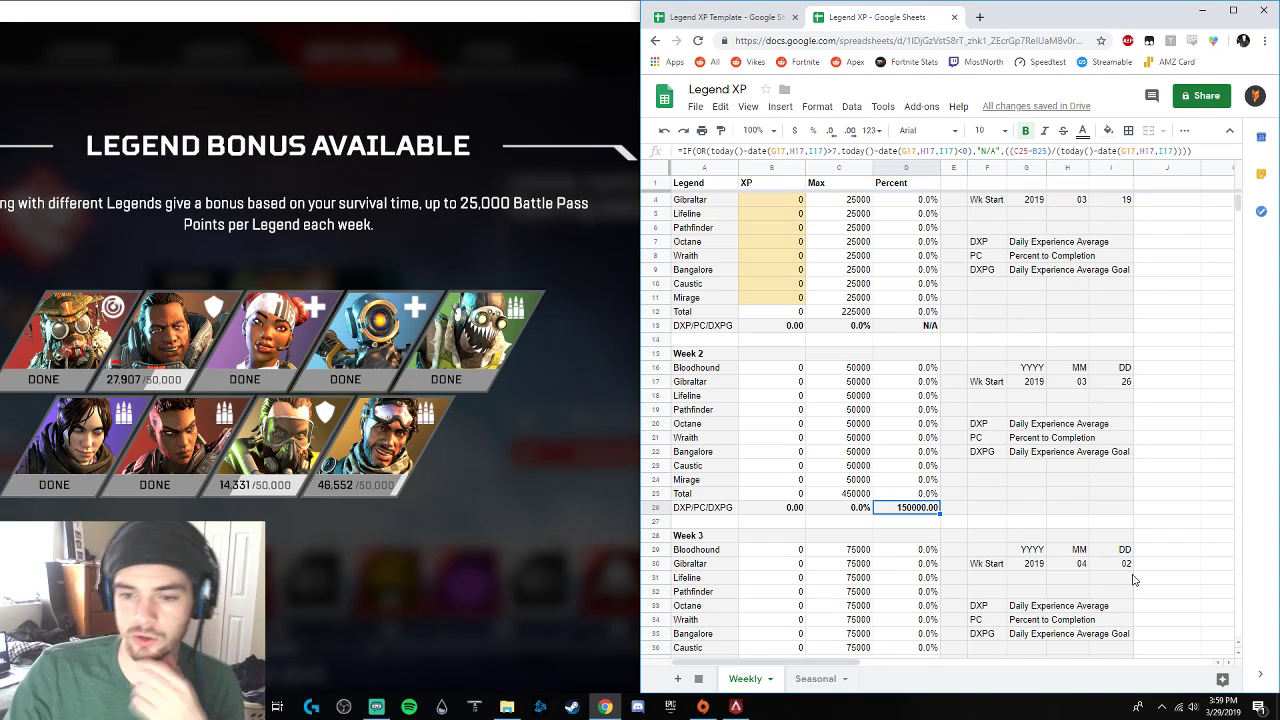
scroll(947, 468, up, 1)
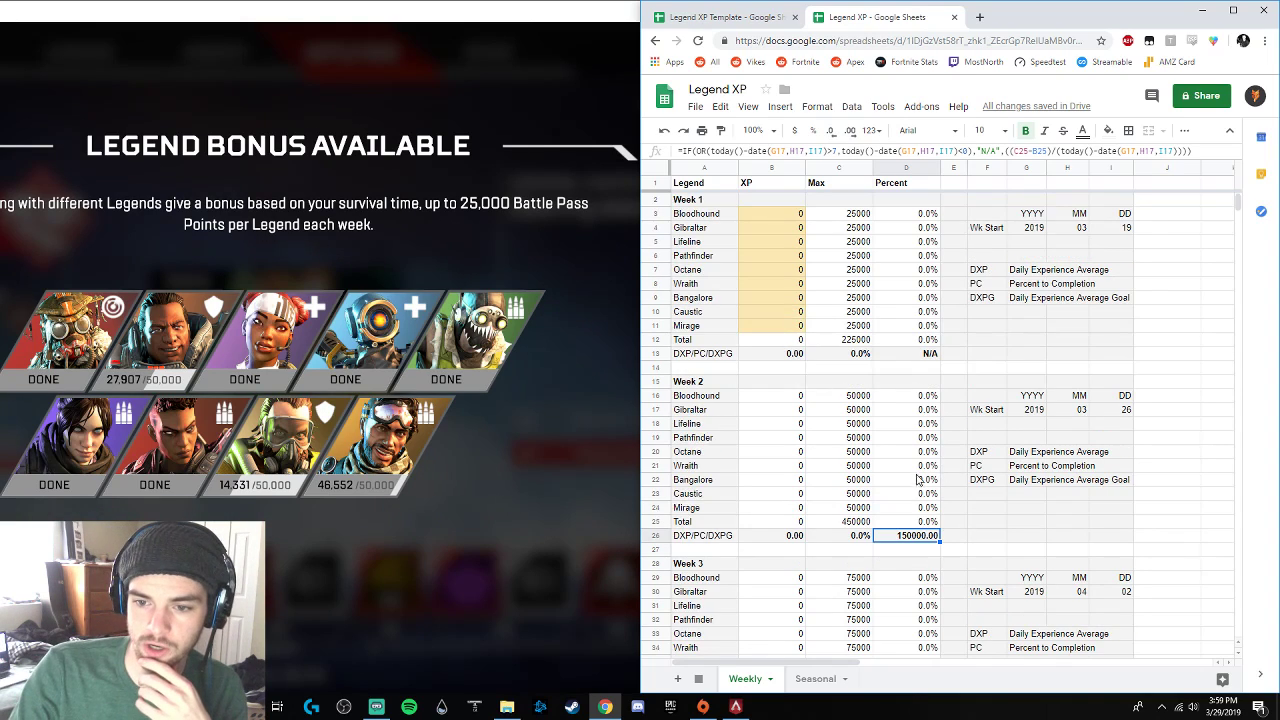
click(795, 398)
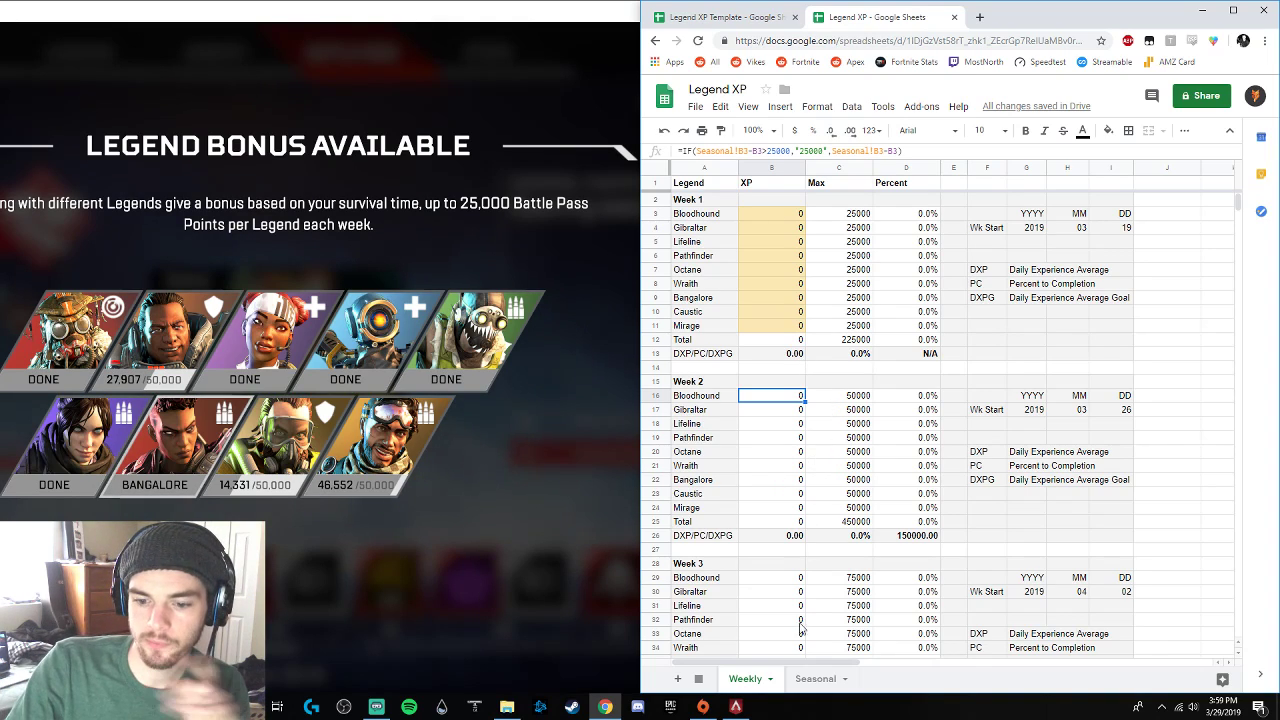
click(806, 680)
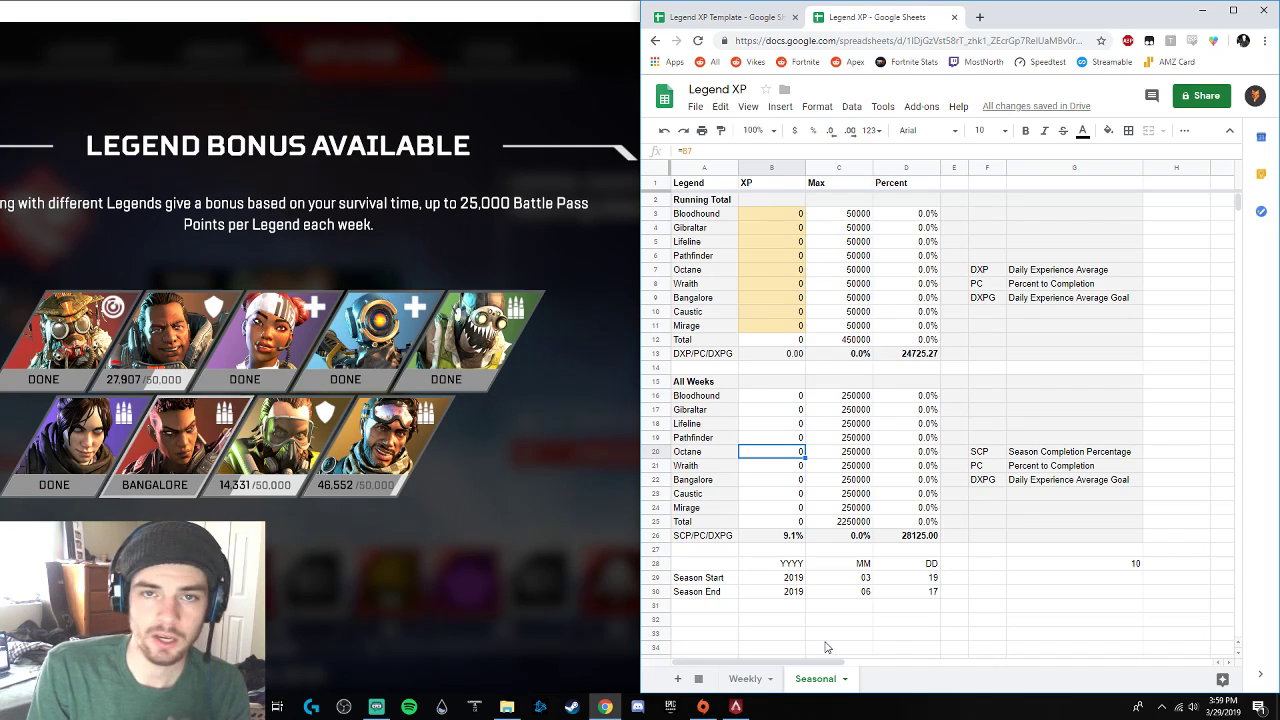
click(745, 679)
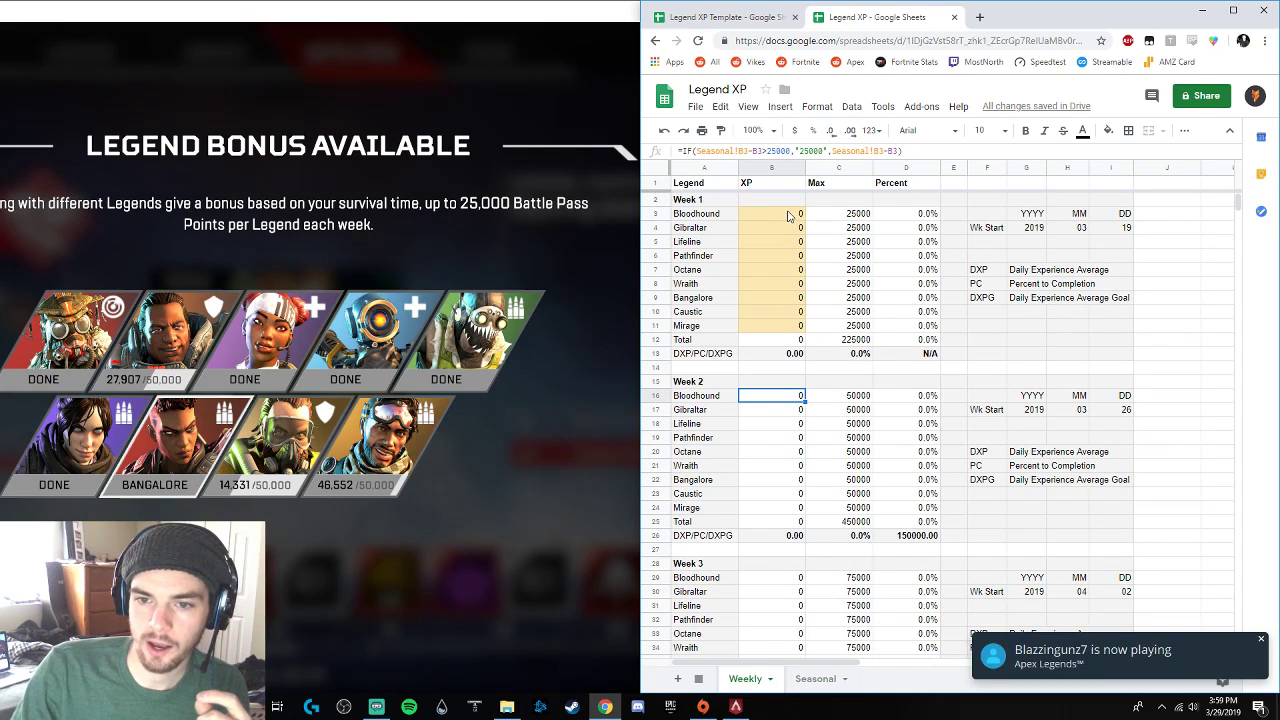
drag(793, 215, 793, 330)
click(850, 428)
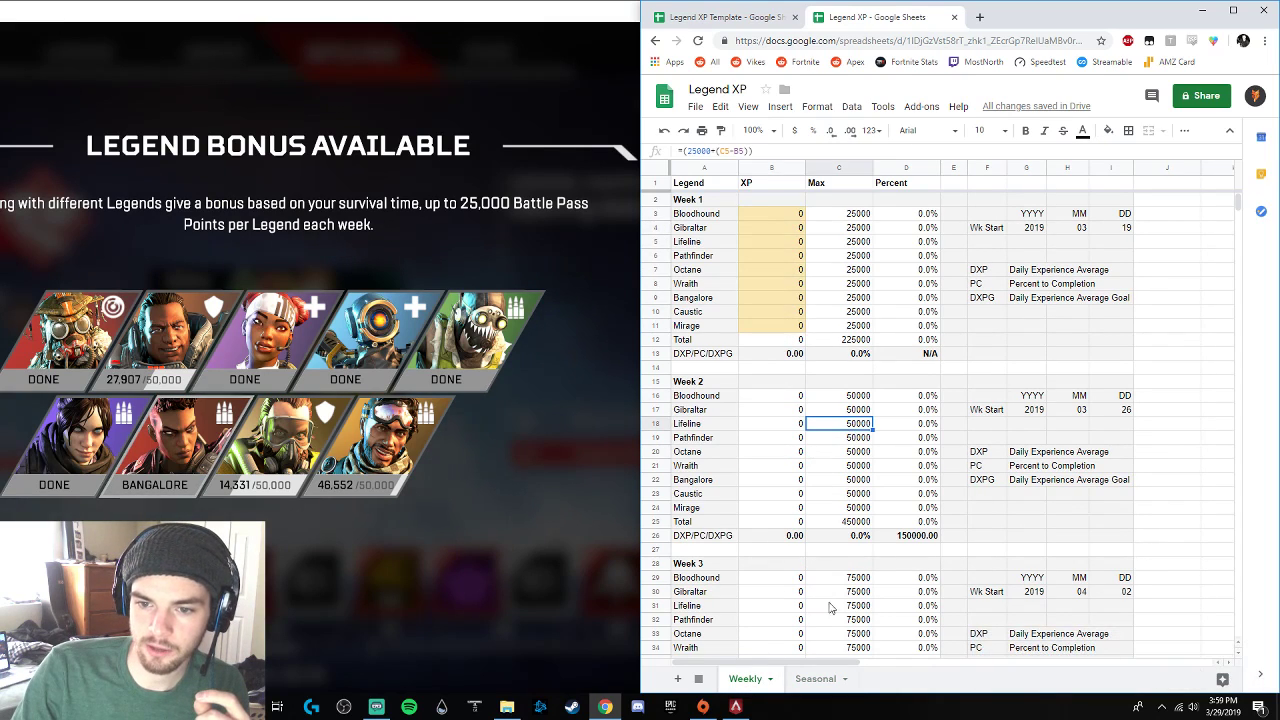
click(815, 679)
drag(800, 215, 800, 328)
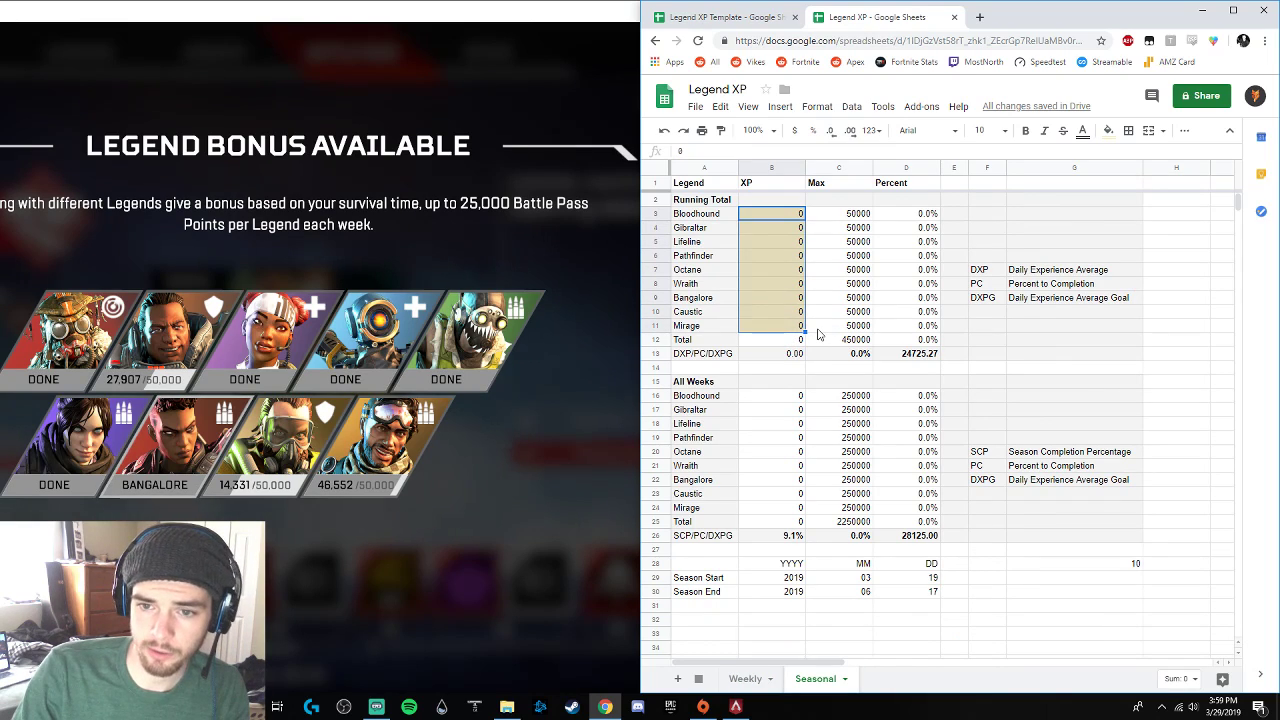
click(824, 325)
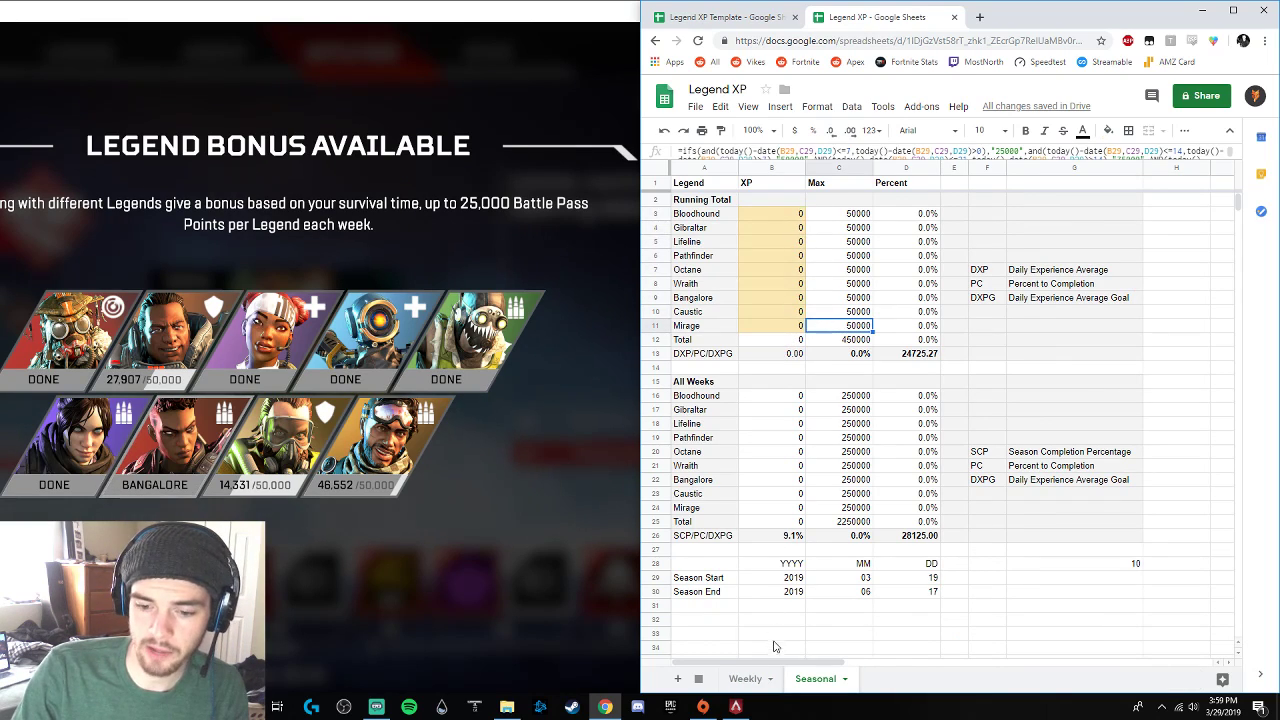
click(762, 681)
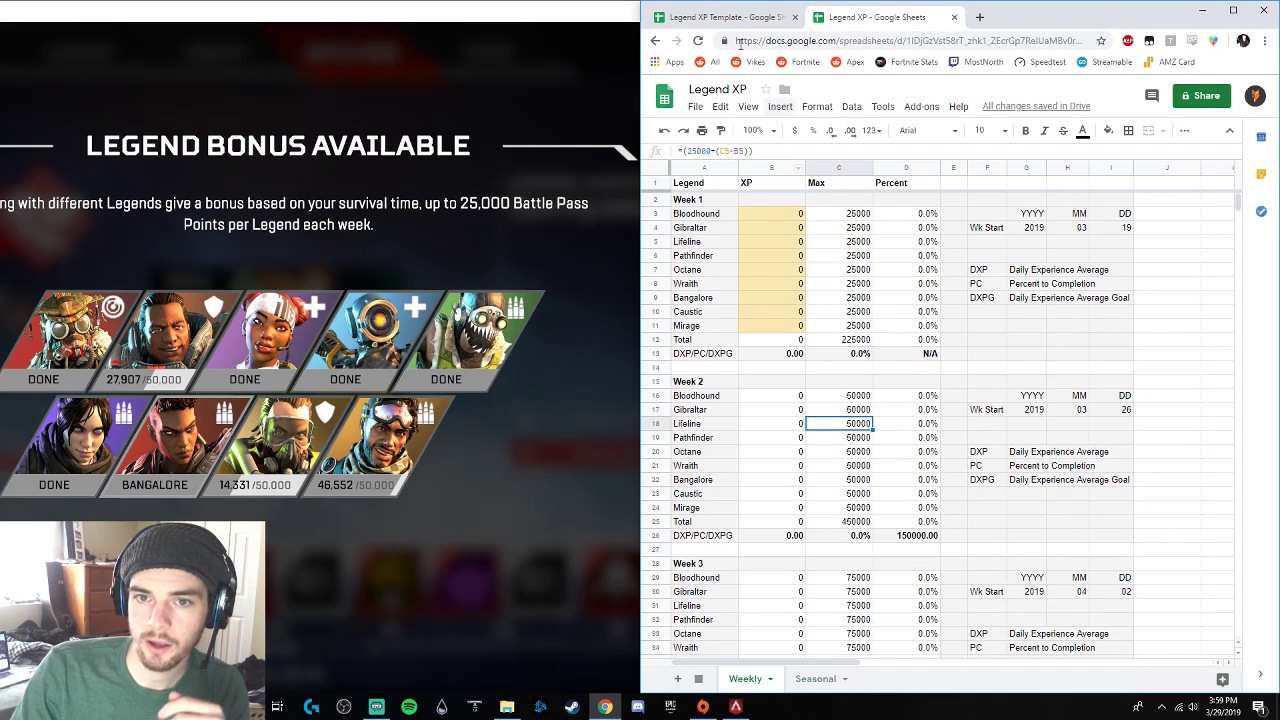
click(715, 17)
click(875, 17)
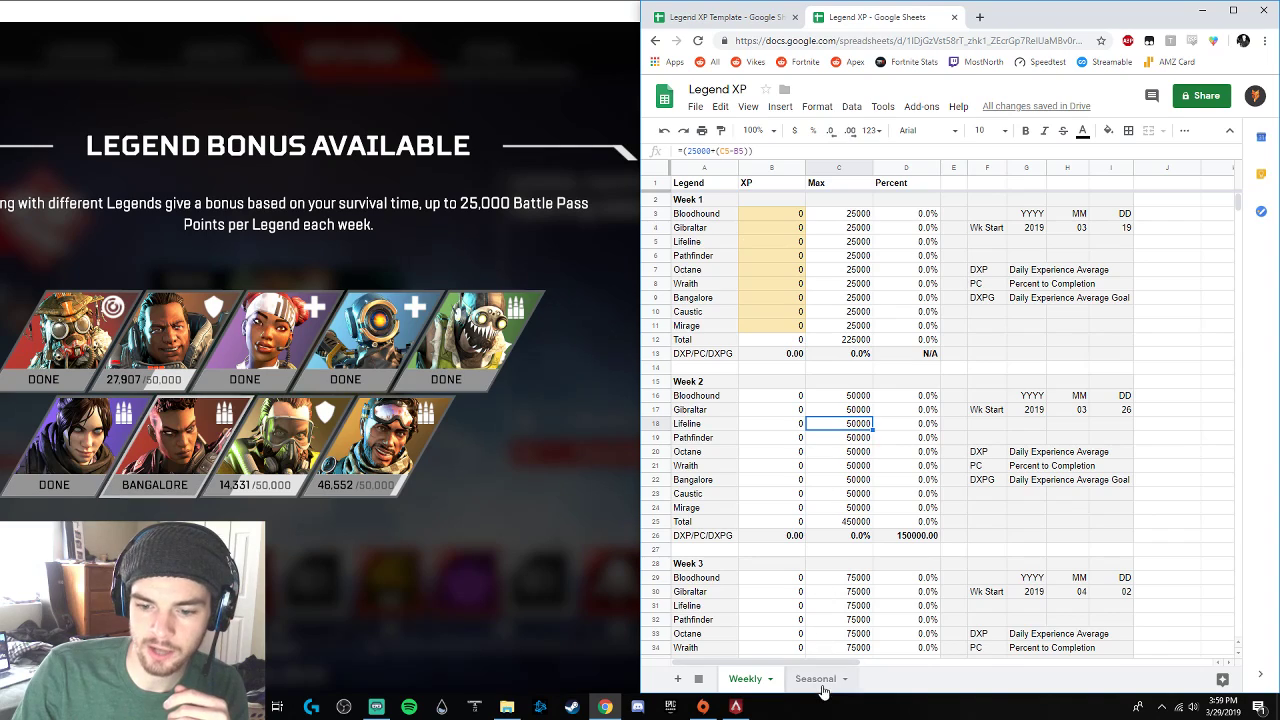
- Enter 25000 as Bloodhound's Week 1 XP on the Weekly sheet and fill it down through Bangalore
click(795, 217)
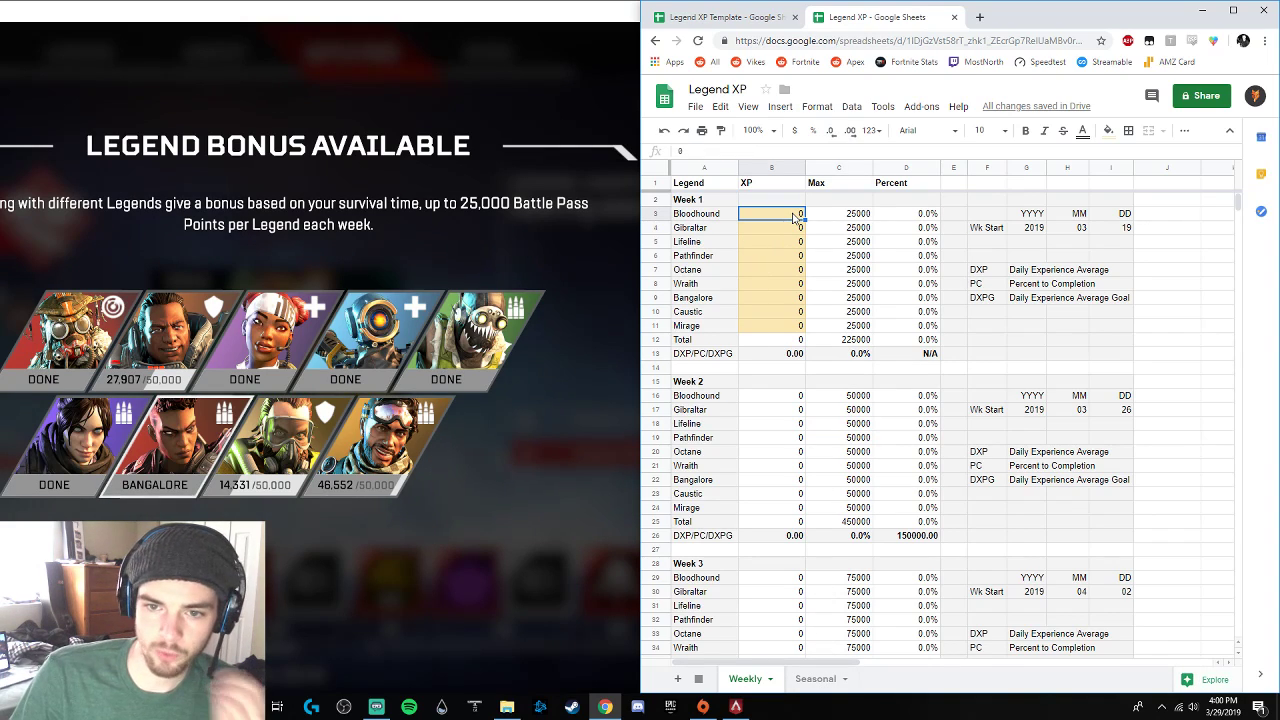
text(25000)
key(Return)
click(795, 218)
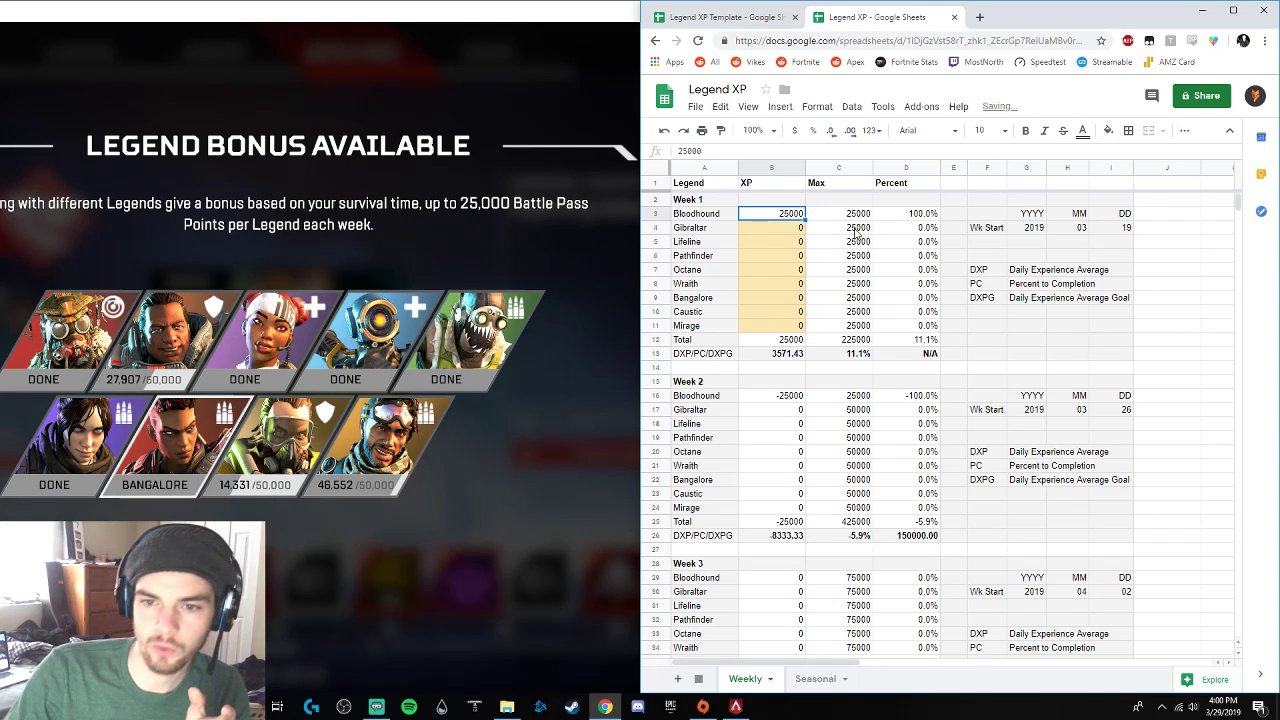
drag(804, 219, 800, 302)
- Set the Week 1 XP to 25000 for Mirage and 13620 for Caustic
click(790, 326)
text(25)
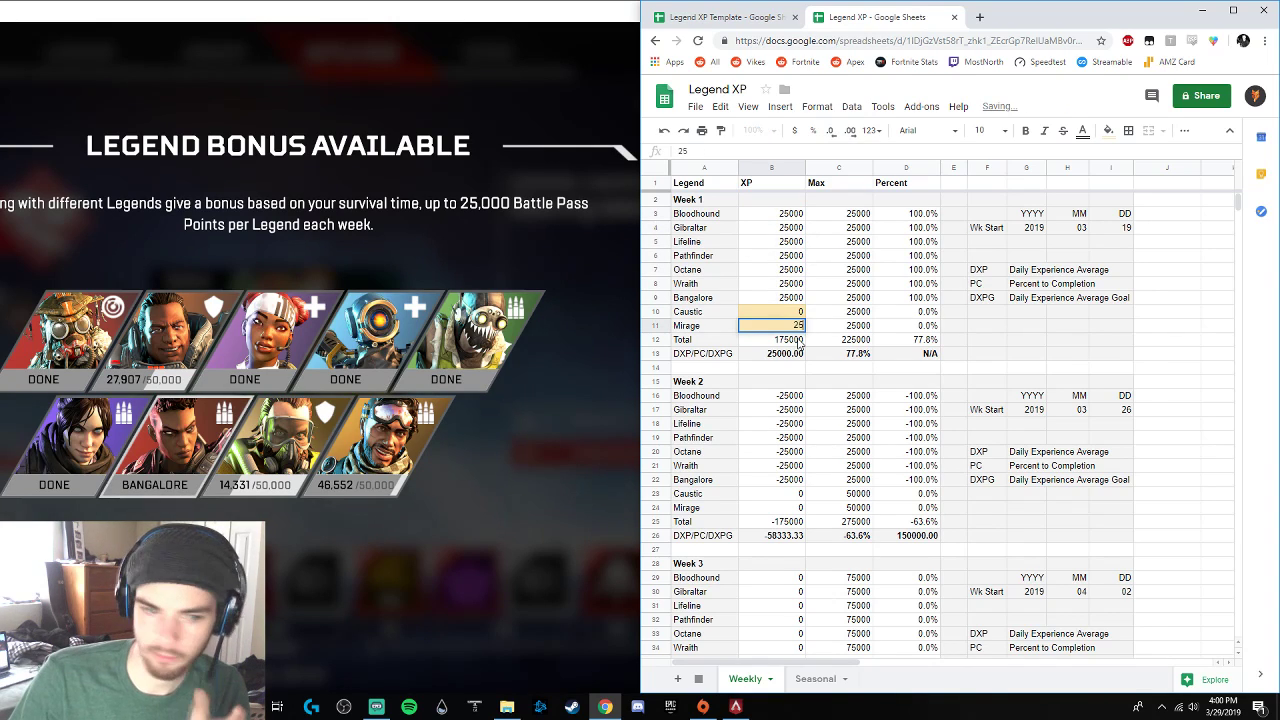
text(000)
key(Return)
click(800, 313)
text(13620)
key(Return)
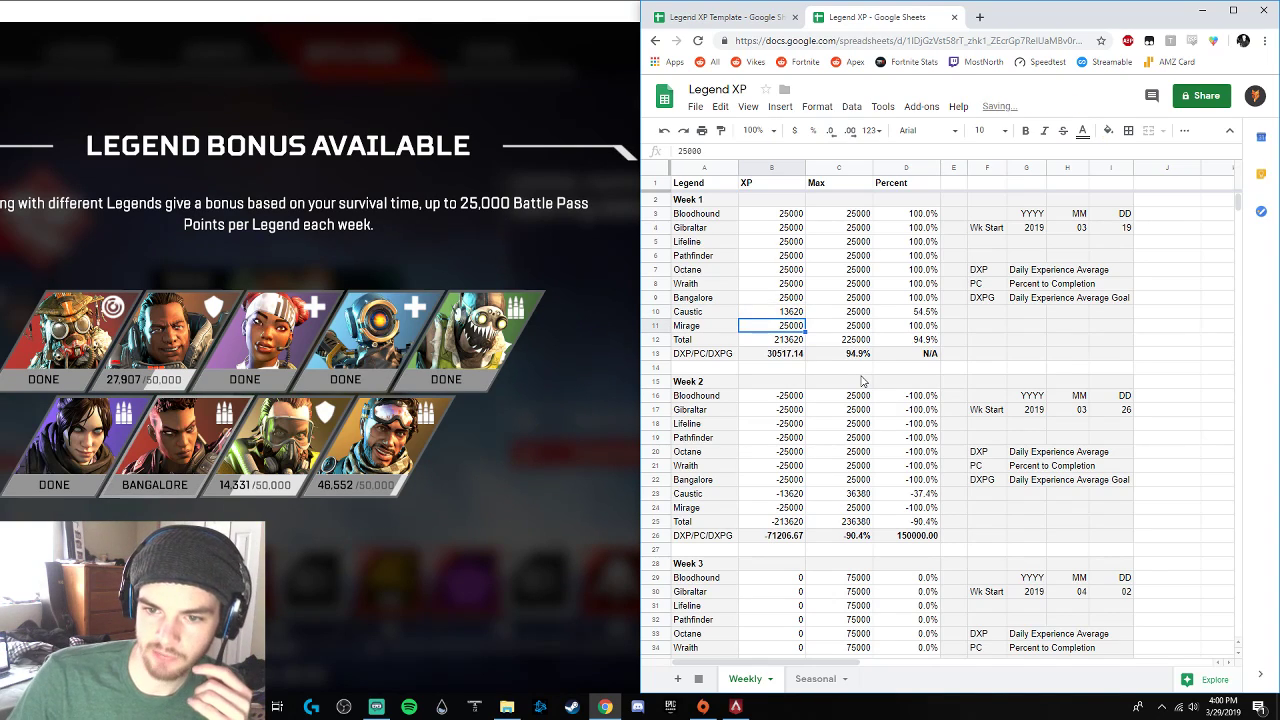
click(790, 314)
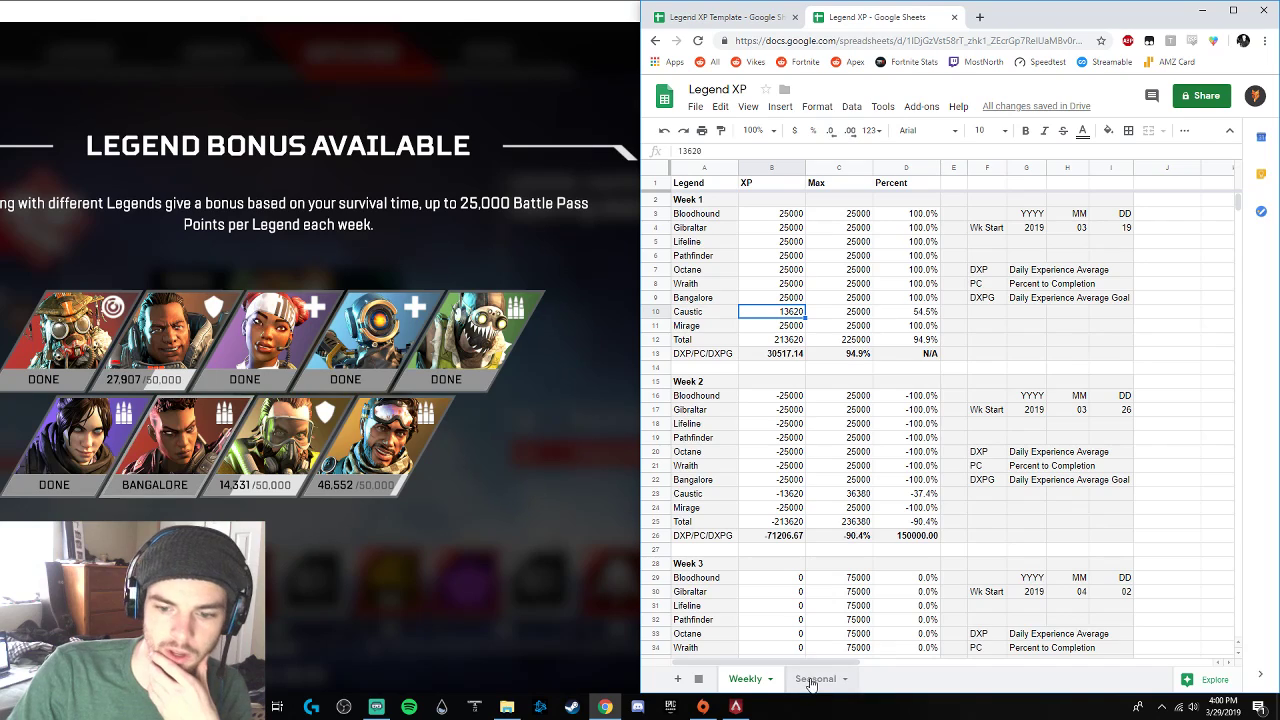
- Check the Week 2 figures on the Weekly sheet and enter 50000 as Bloodhound's Running Total XP on the Seasonal sheet
drag(790, 398, 857, 521)
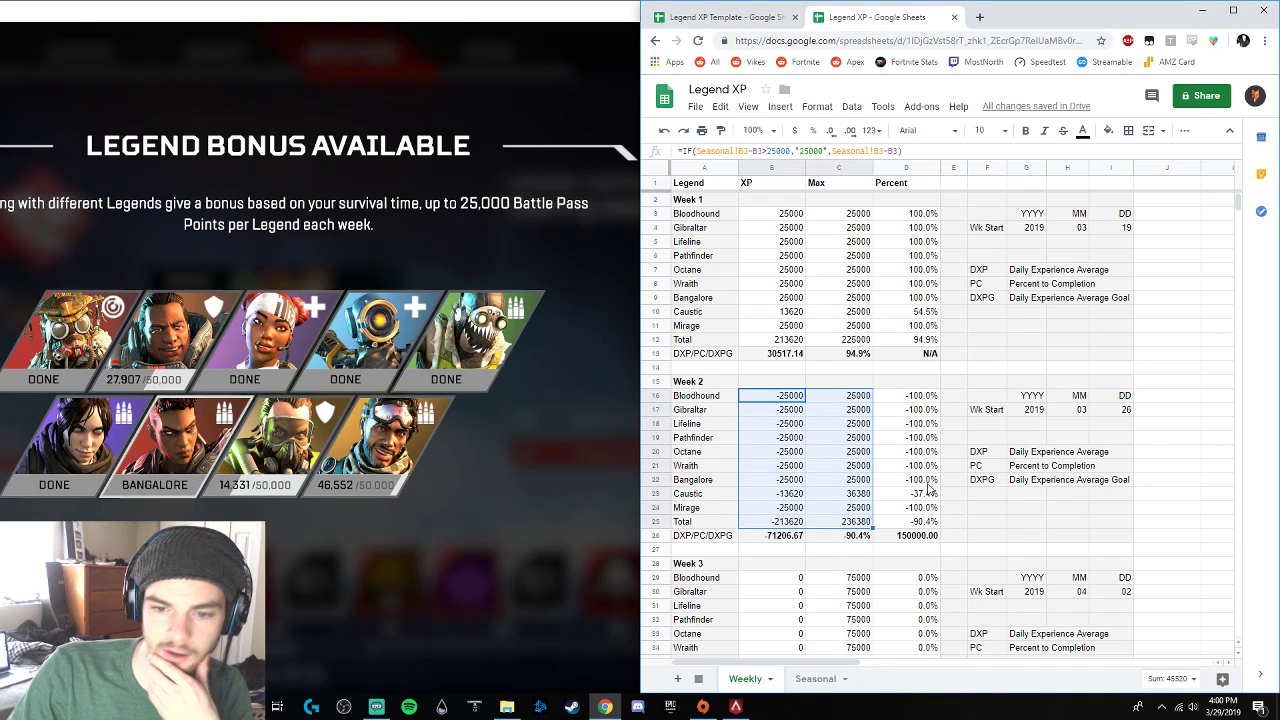
click(812, 679)
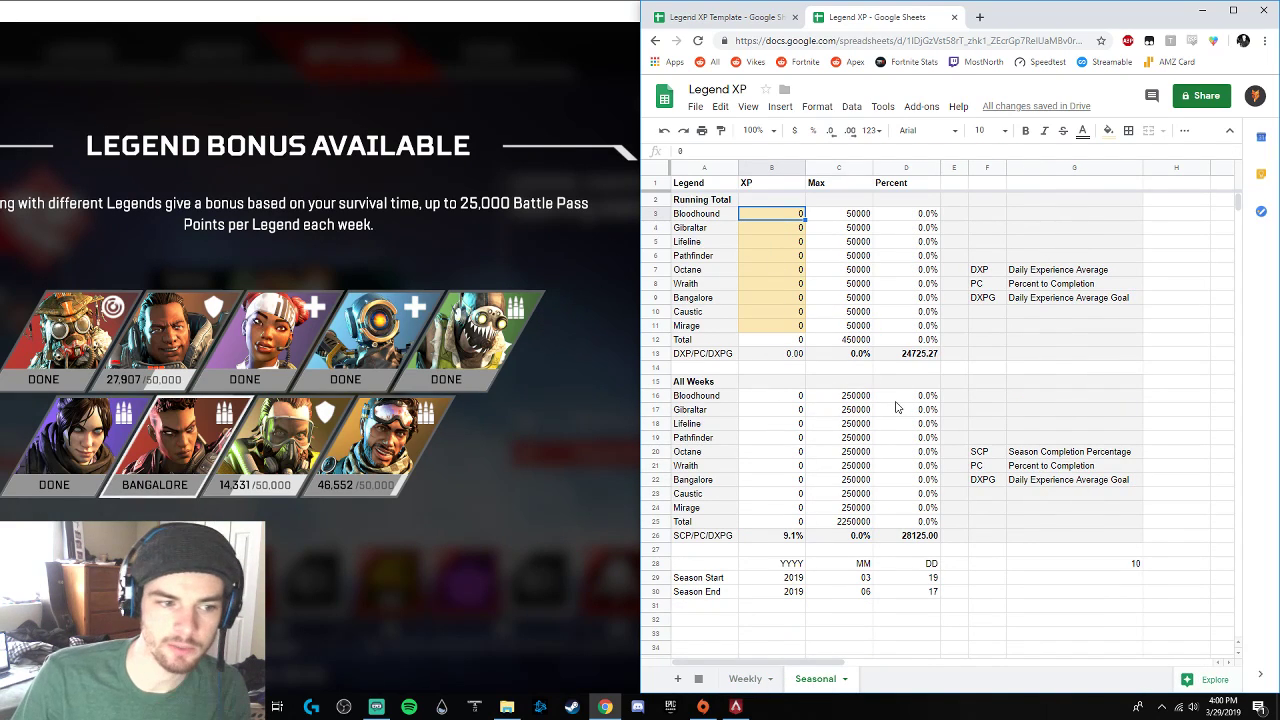
click(748, 679)
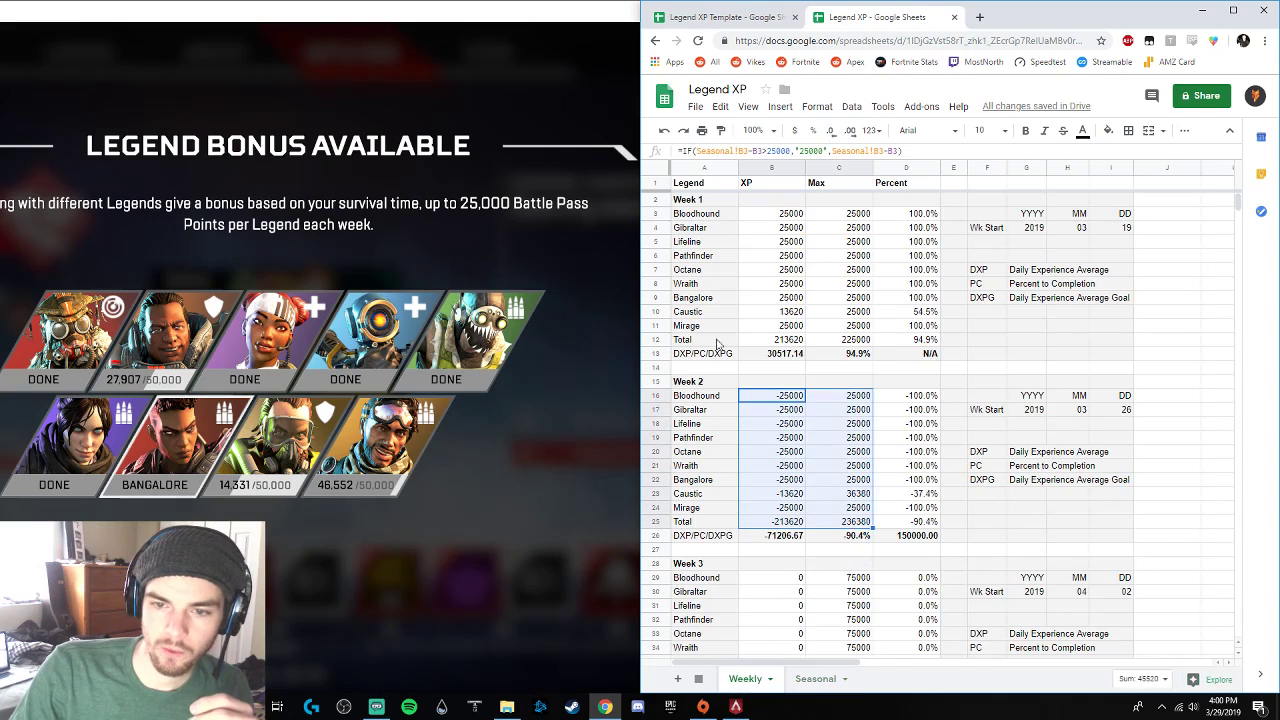
click(815, 680)
text(5000)
key(Return)
- Enter 50000 as Lifeline's Running Total XP and fill it down through Bangalore
click(773, 241)
text(50000)
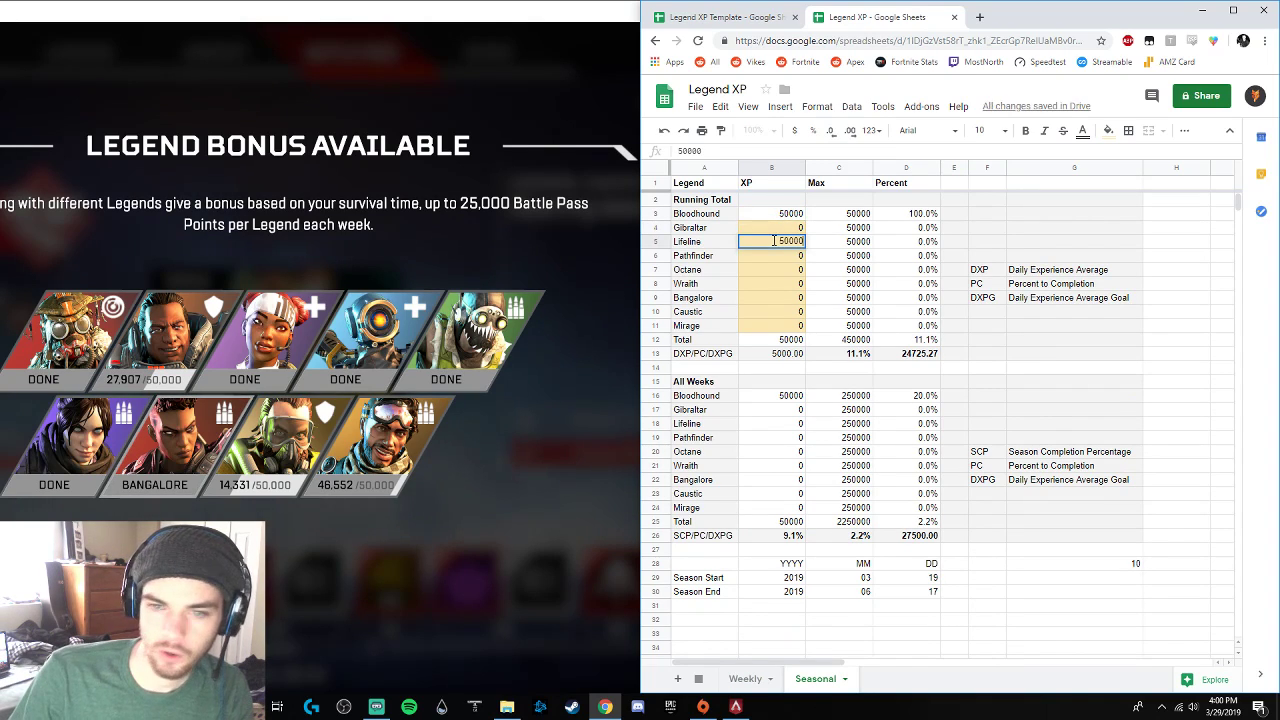
key(Return)
click(796, 245)
drag(805, 247, 806, 300)
- Set the Running Total XP to 14331 for Caustic and 46552 for Mirage
click(800, 311)
text(14331)
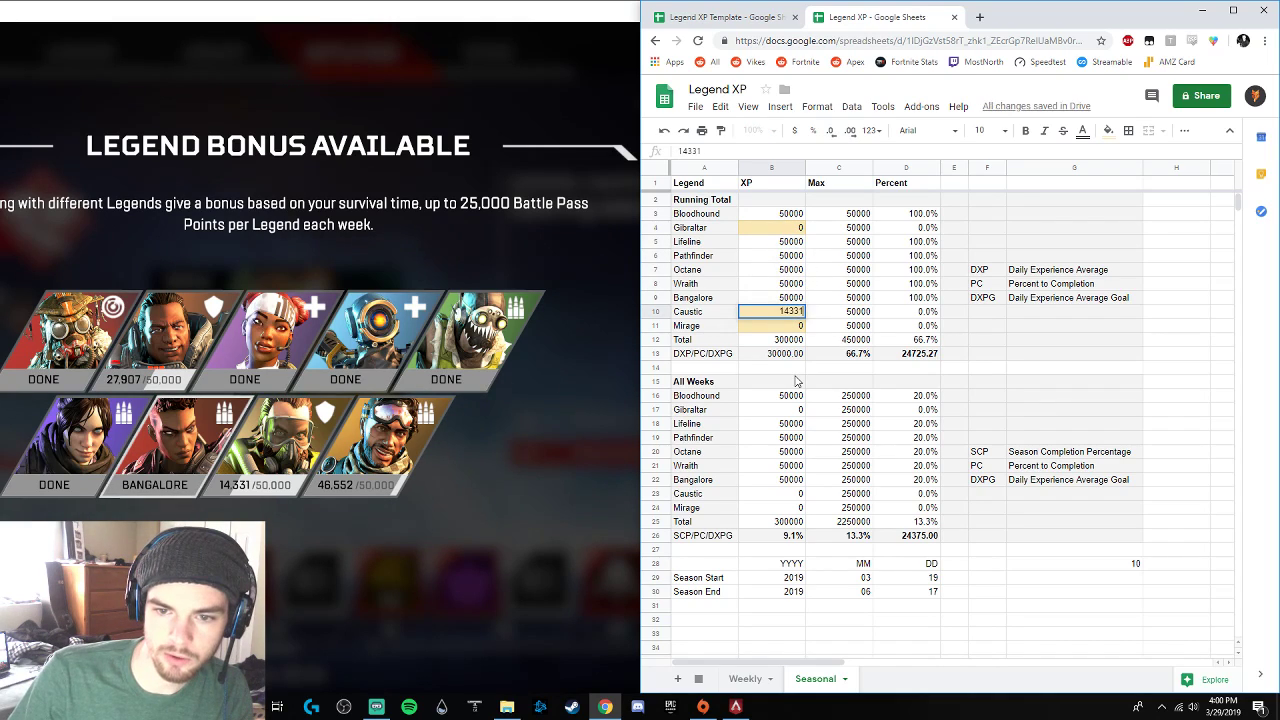
key(Return)
text(465)
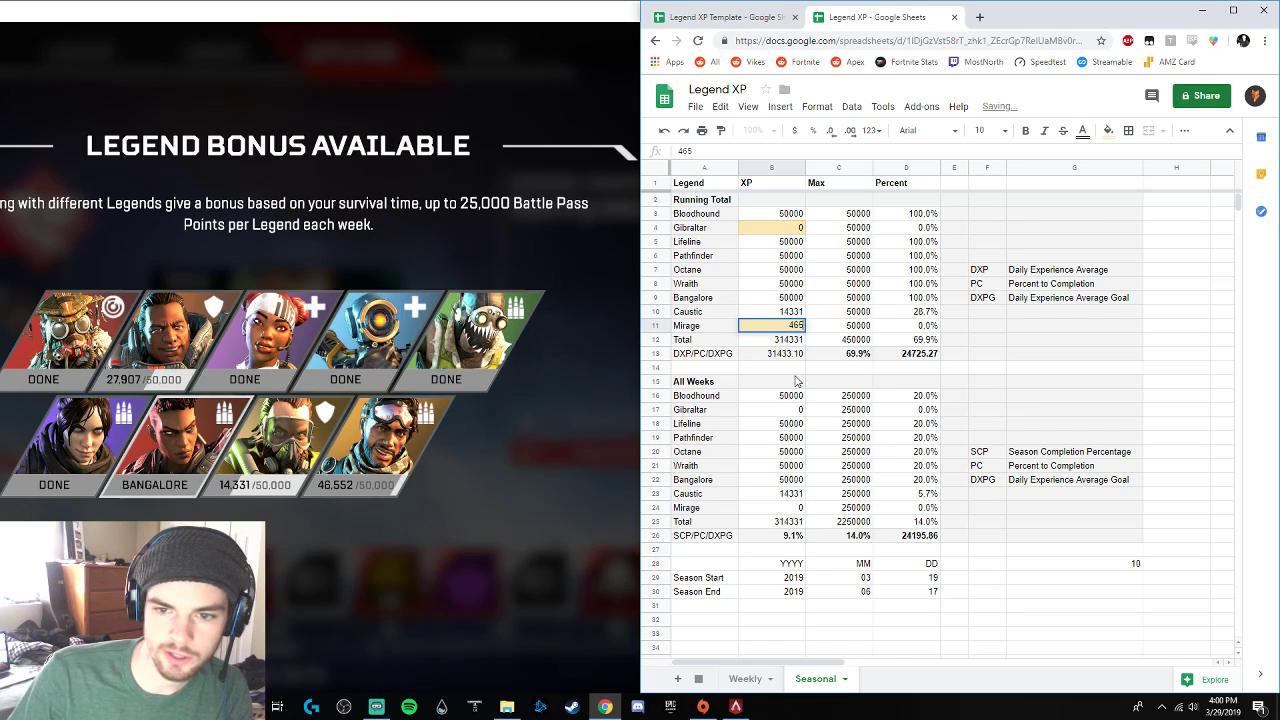
text(52)
key(Return)
- Set Gibraltar's Running Total XP to 27907
click(790, 228)
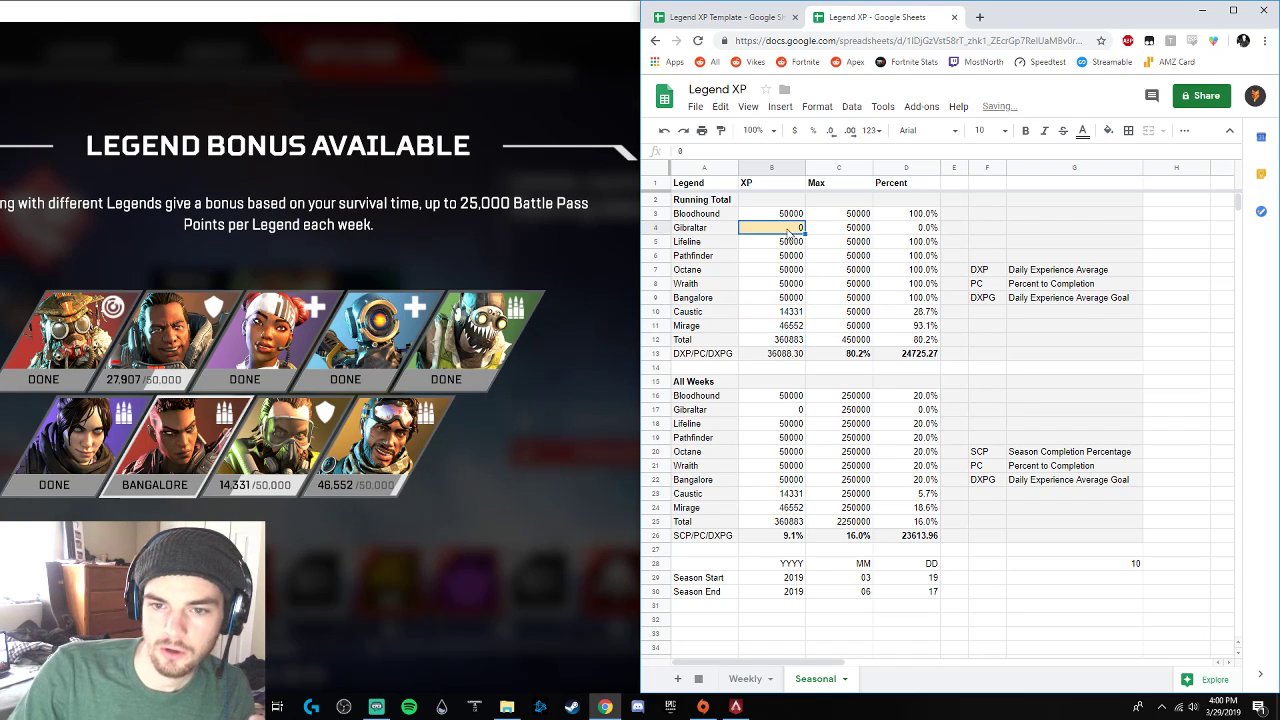
text(27907)
key(Return)
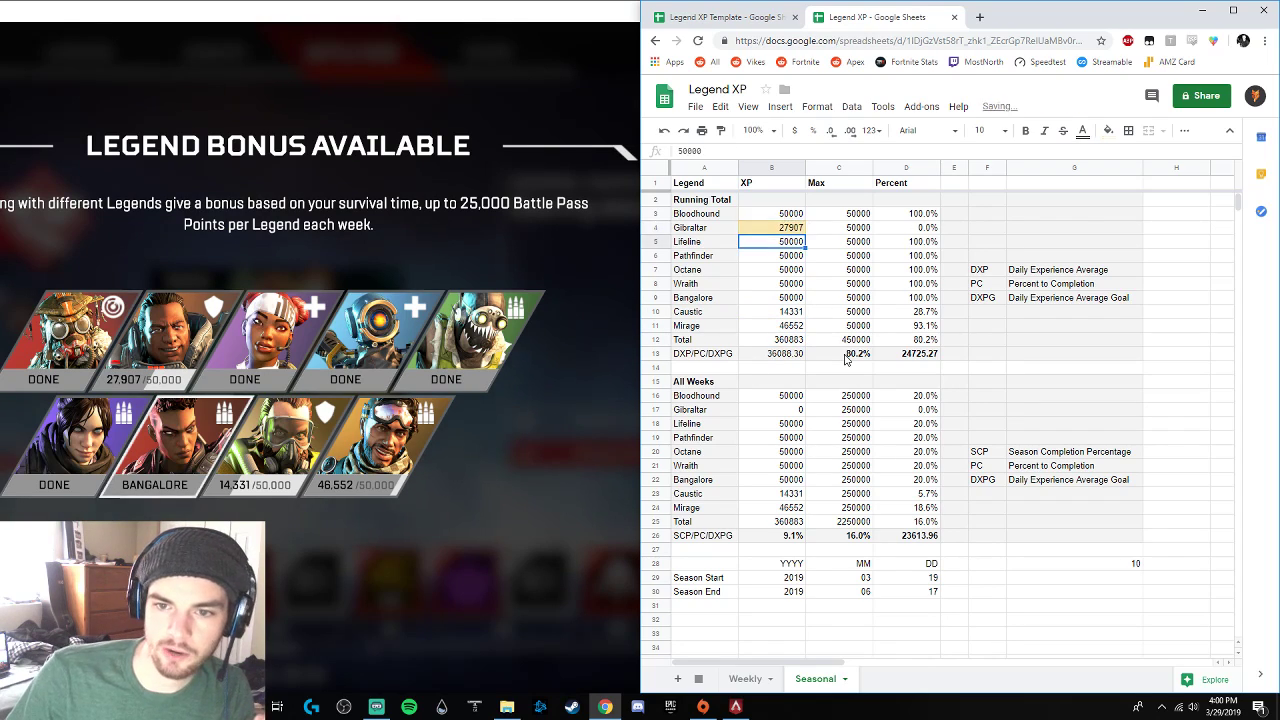
- Compare the Seasonal sheet's Running Total and All Weeks XP with the Week 1 and Week 2 XP and Caustic's Week 2 maximum on the Weekly sheet
drag(790, 395, 798, 507)
drag(787, 215, 796, 312)
drag(787, 409, 797, 507)
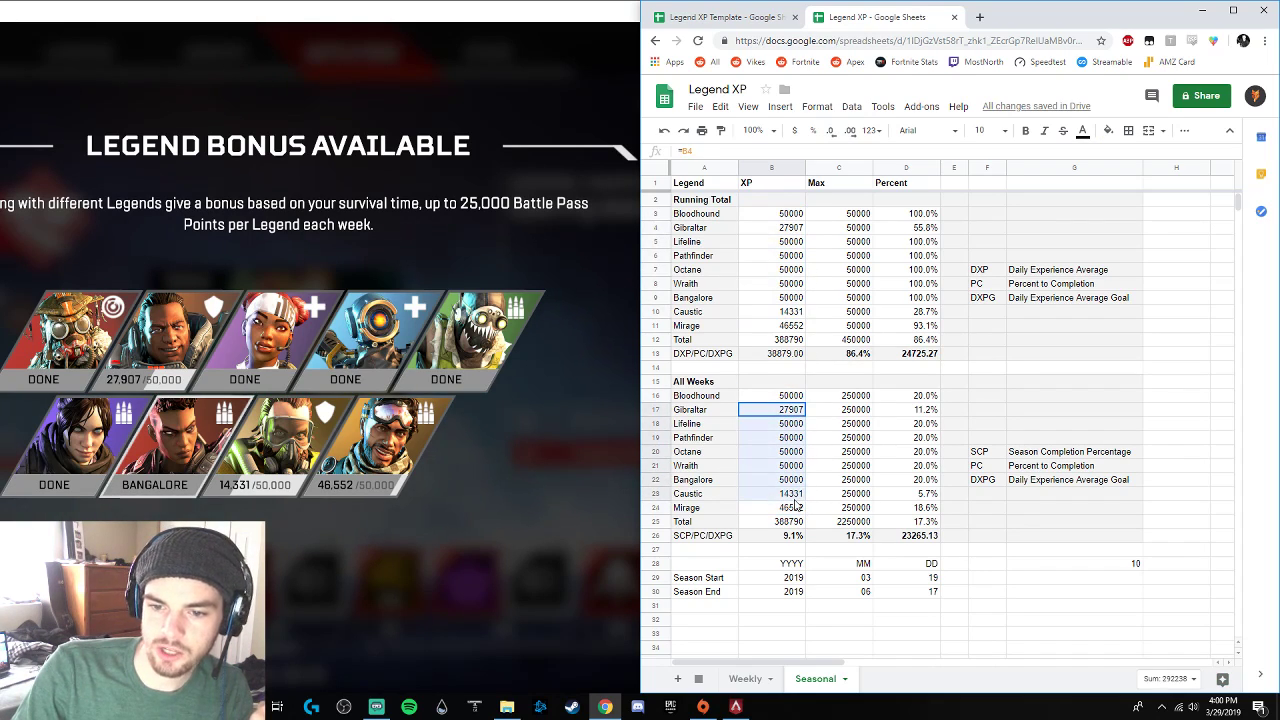
click(793, 215)
drag(793, 215, 798, 330)
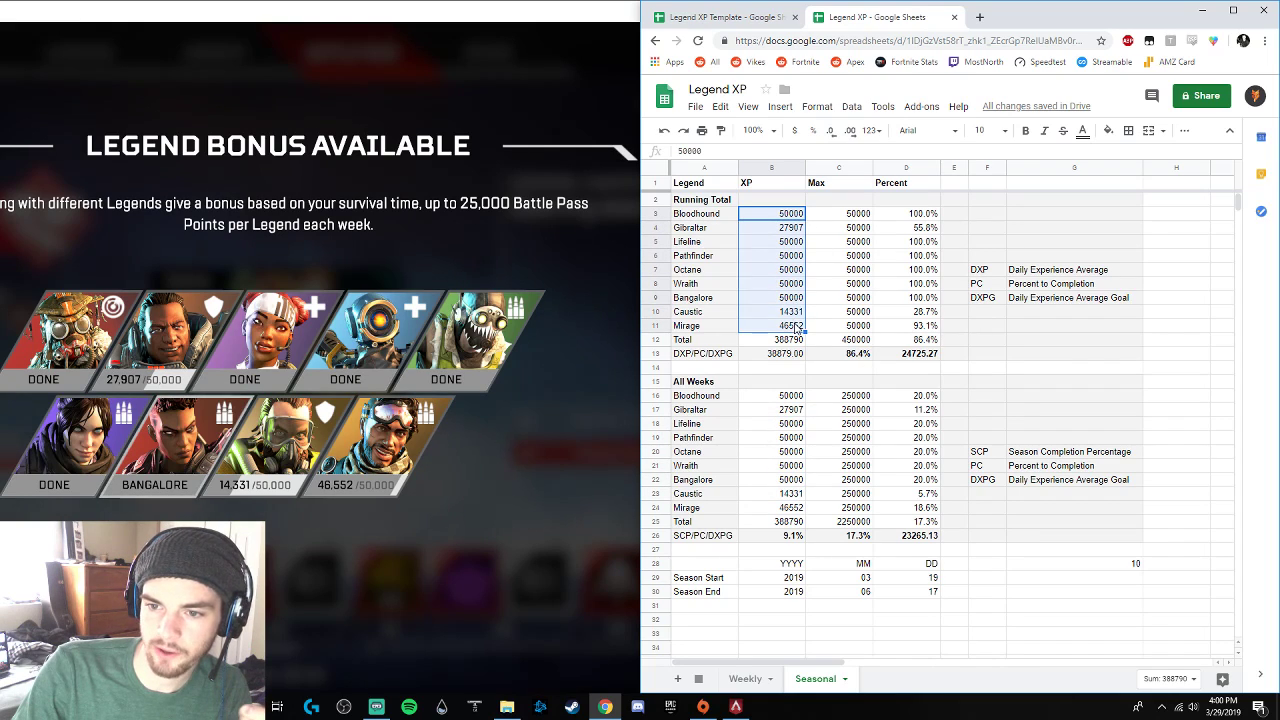
click(745, 679)
click(815, 450)
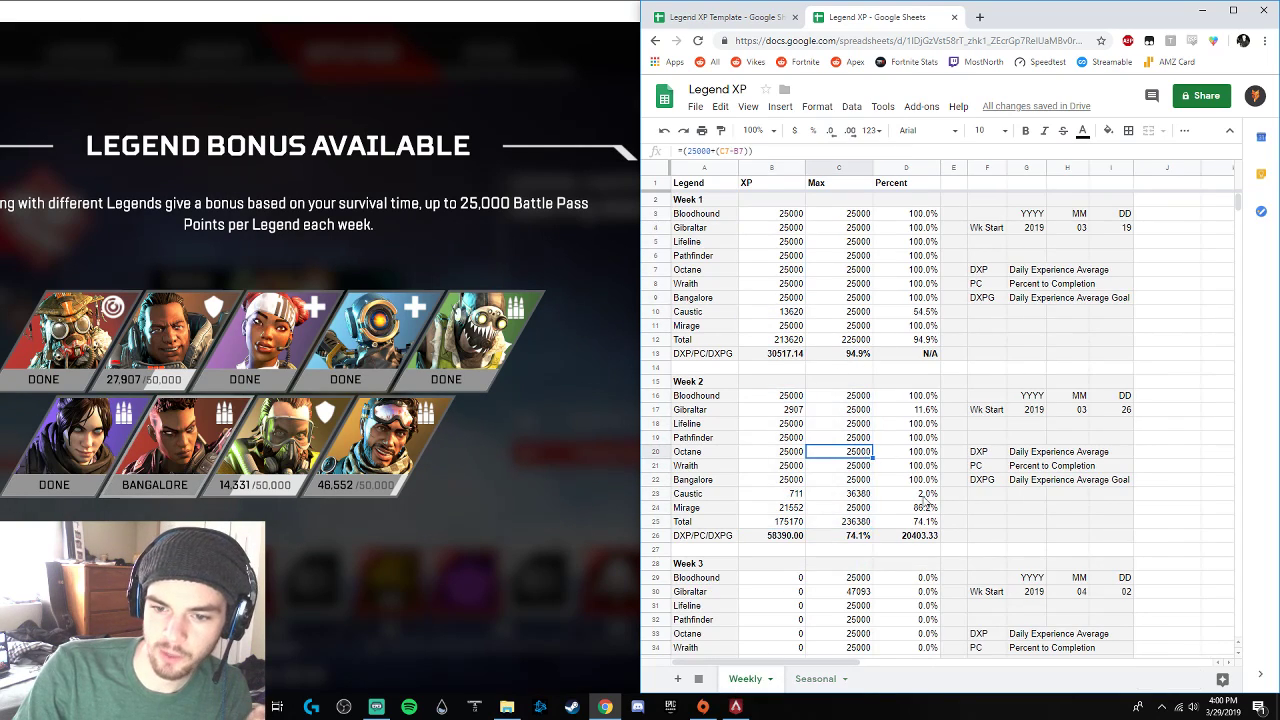
drag(793, 216, 797, 327)
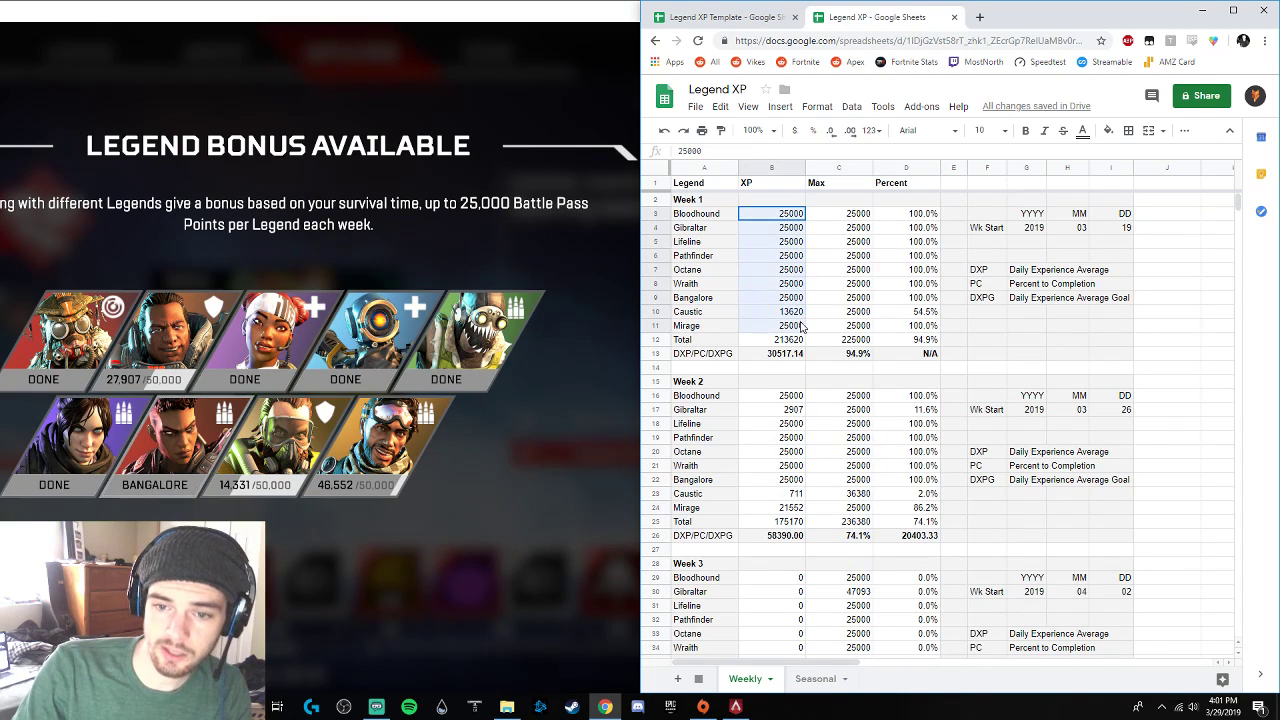
drag(793, 381, 800, 510)
click(822, 498)
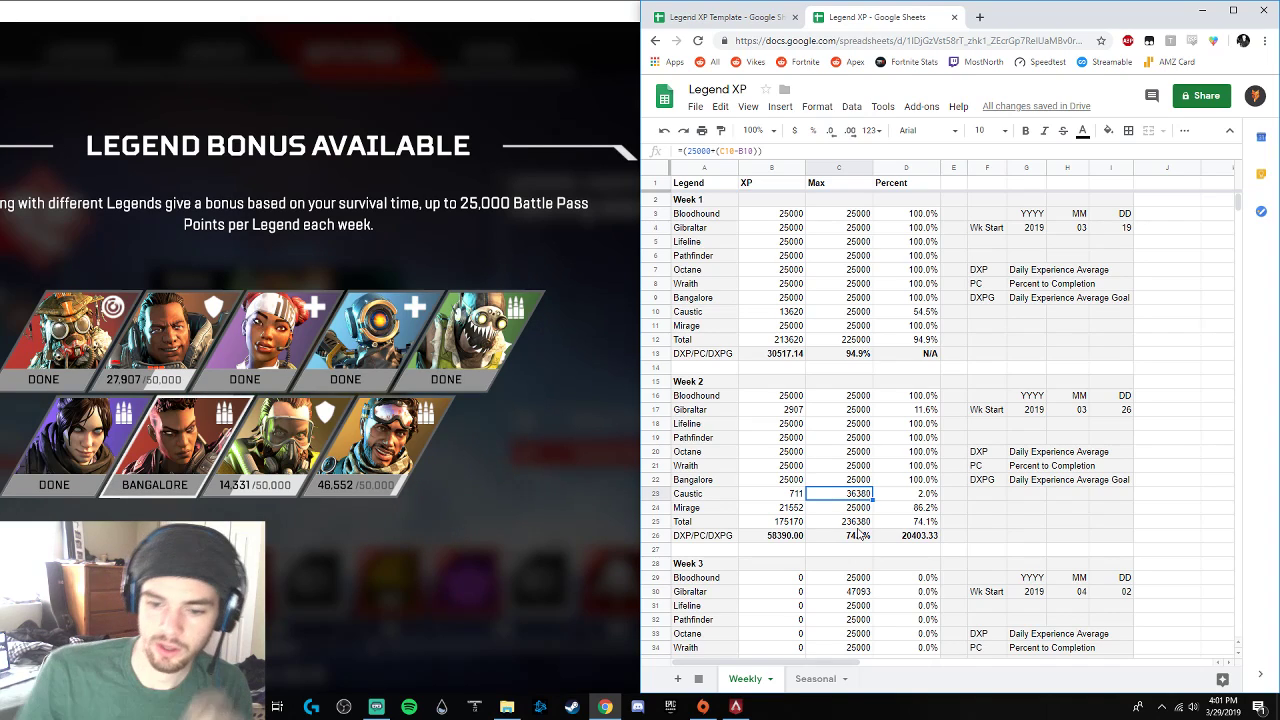
- Review Bloodhound's and Gibraltar's Running Total XP on the Seasonal sheet and the Week 2 XP formulas from Bloodhound to Bangalore on the Weekly sheet
click(826, 679)
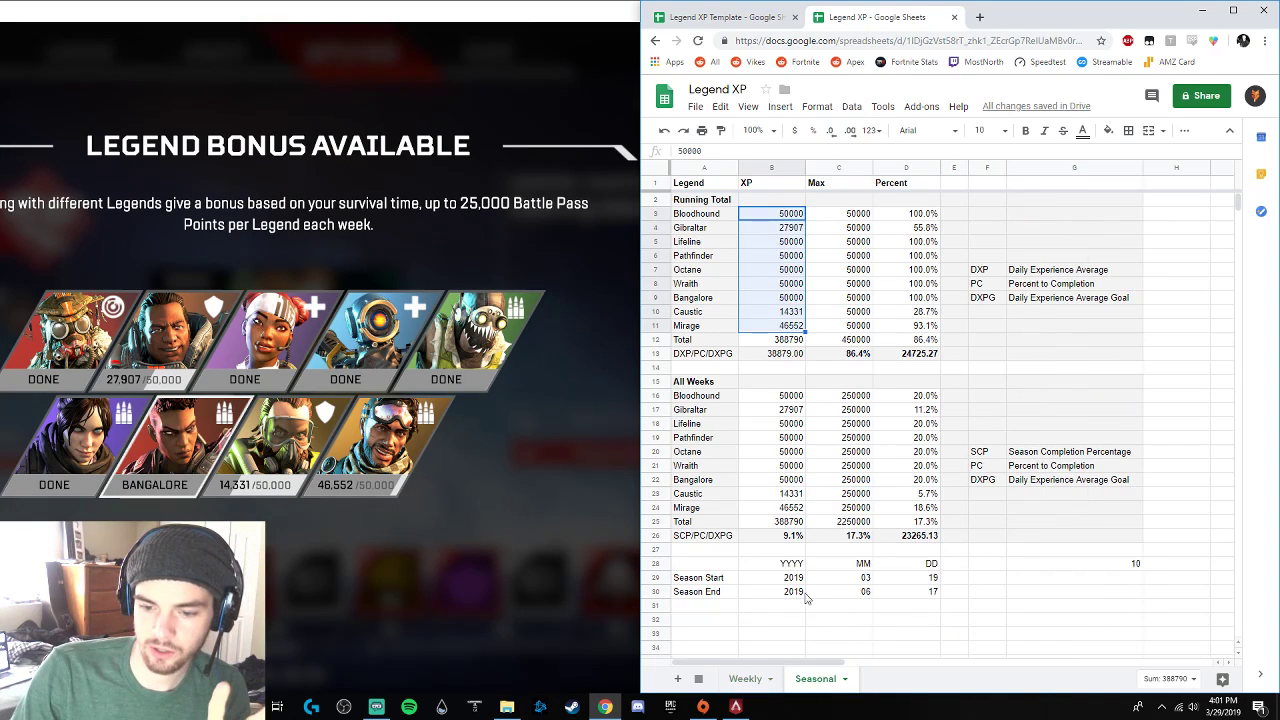
click(778, 216)
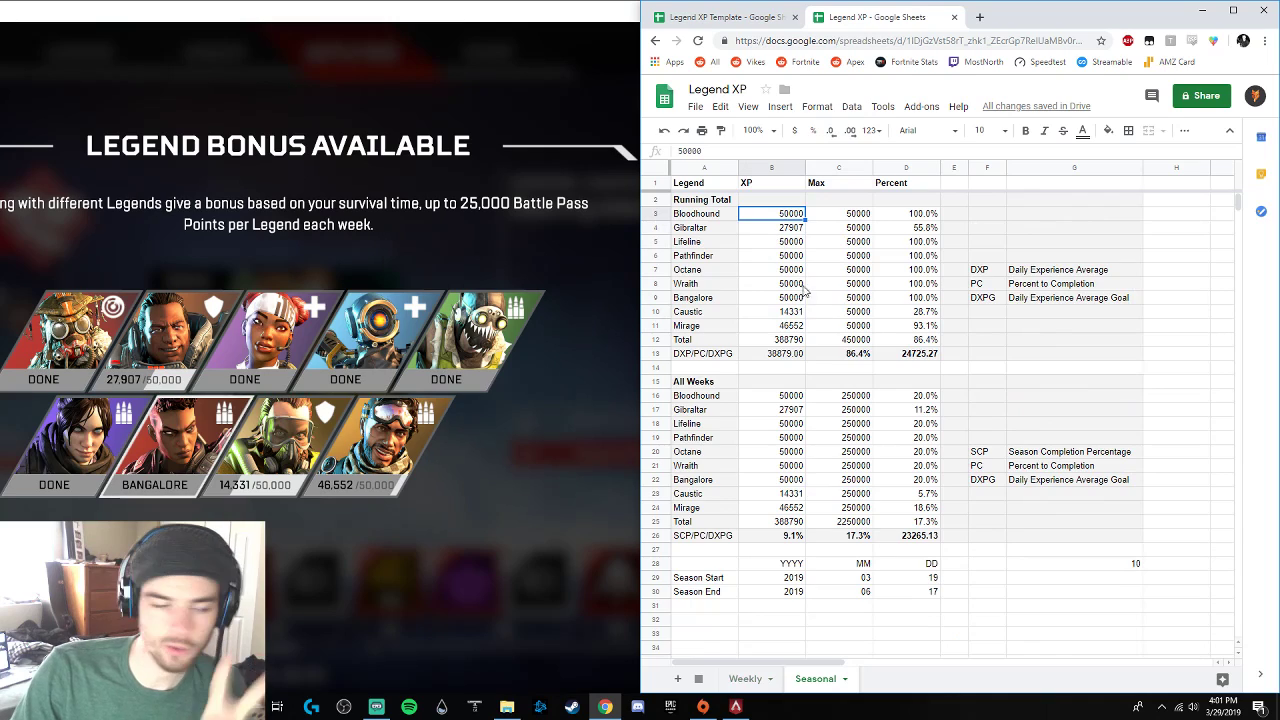
click(790, 229)
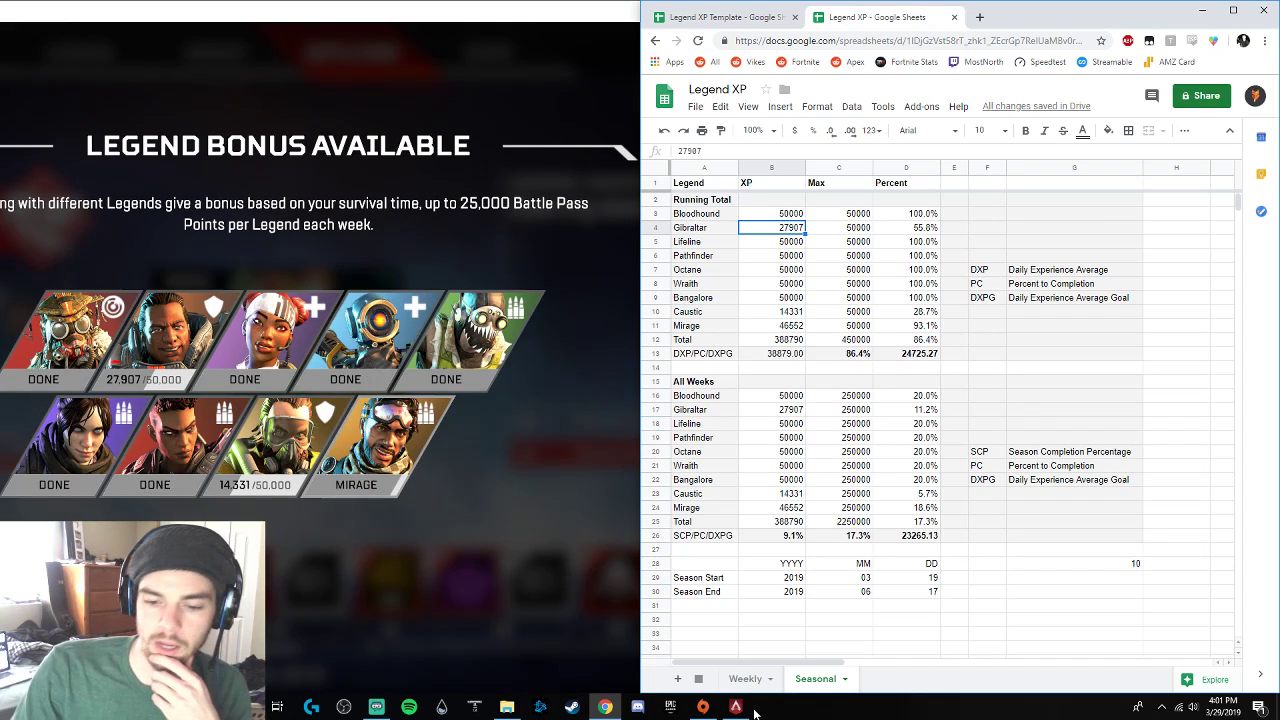
click(745, 679)
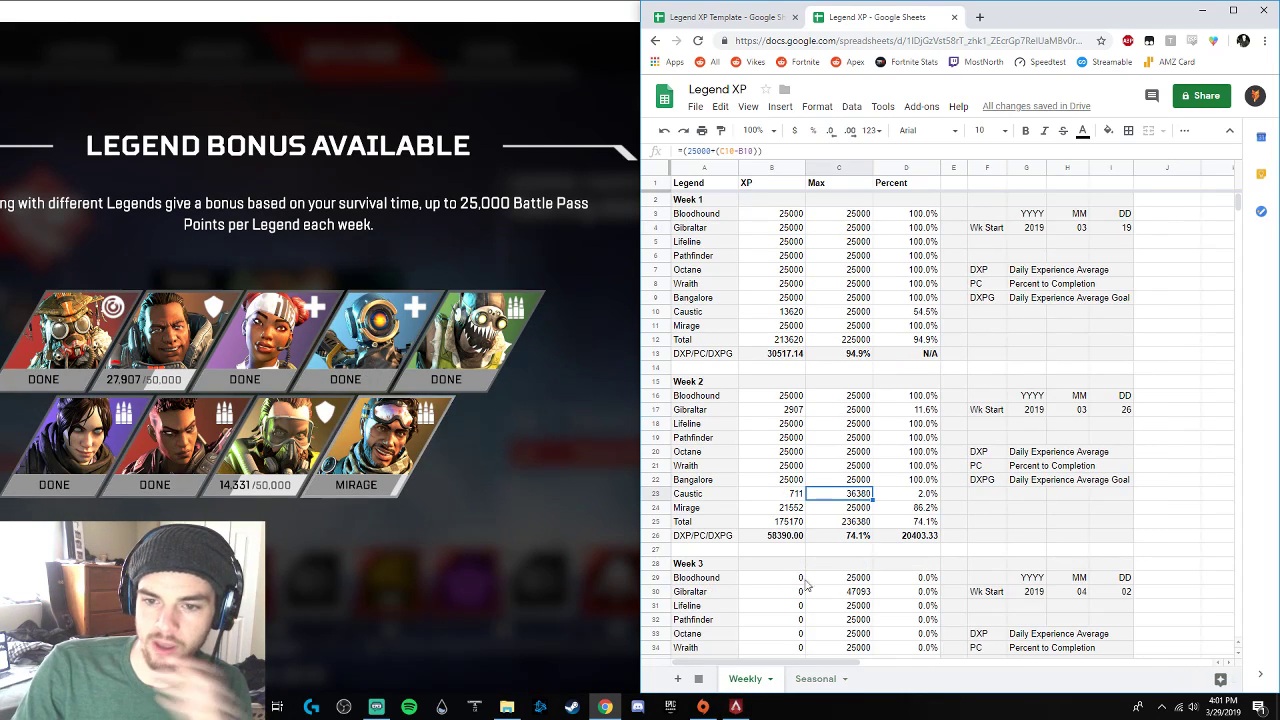
click(795, 412)
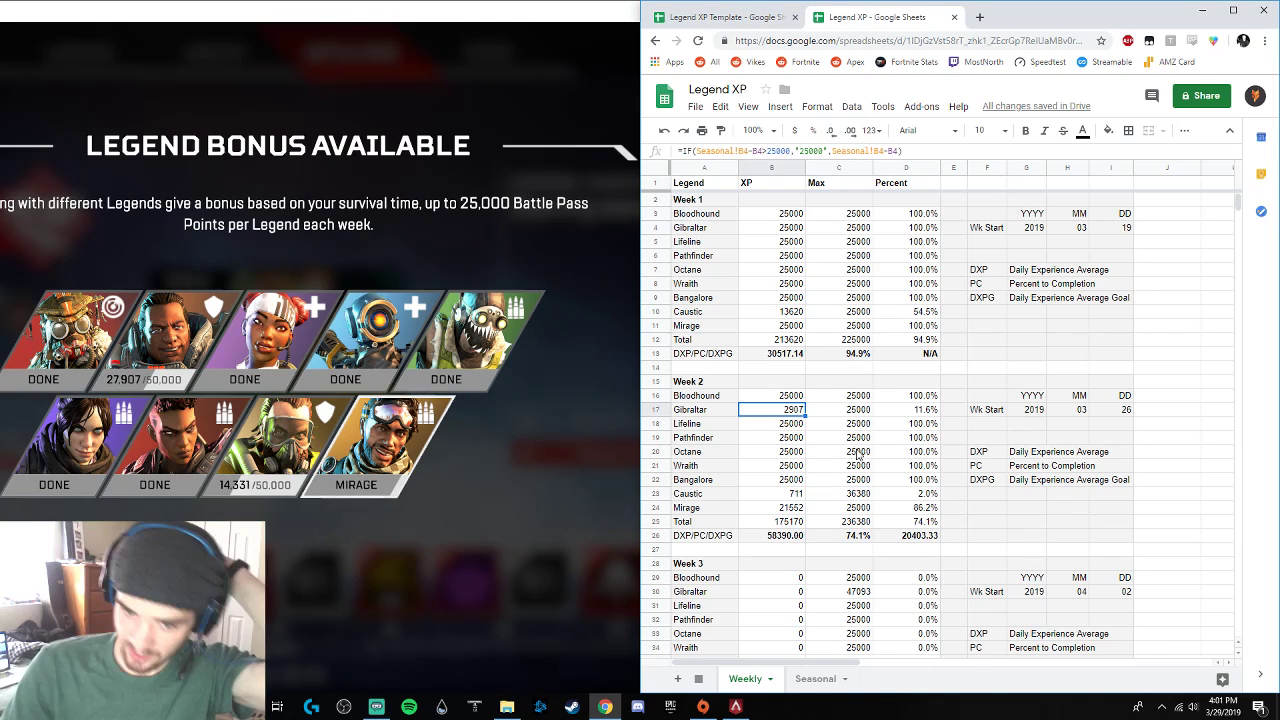
click(795, 399)
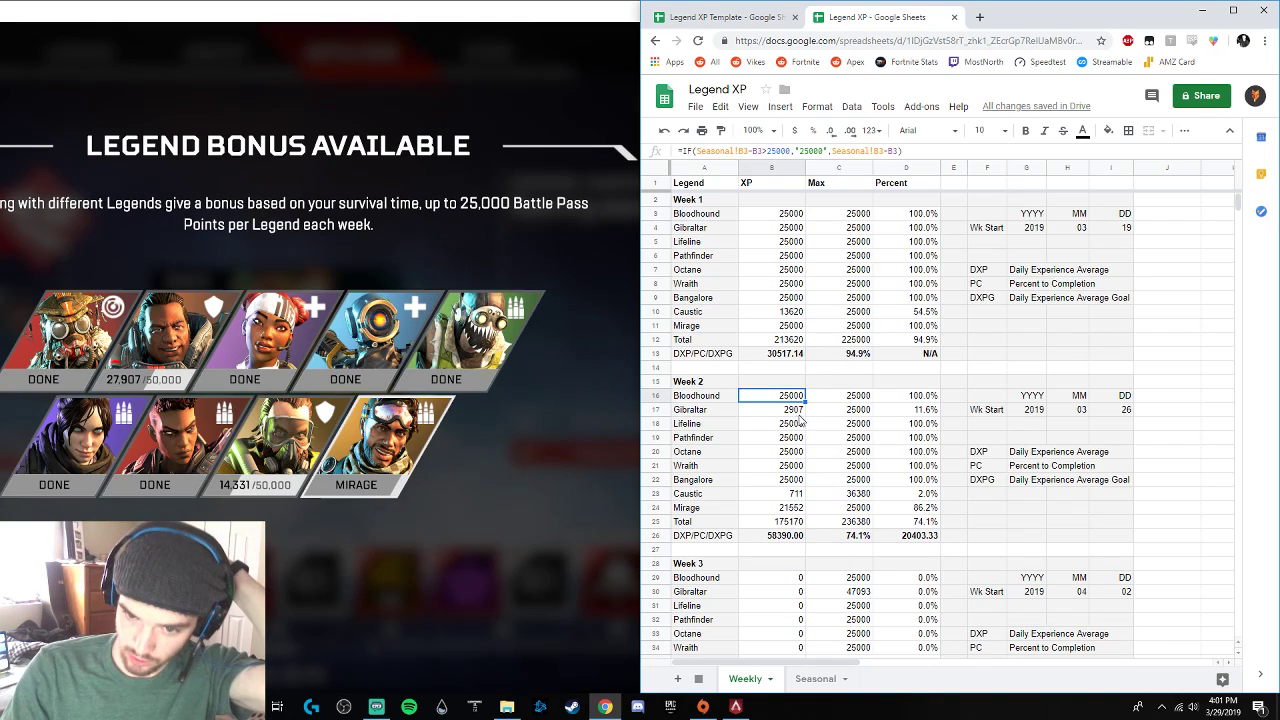
drag(785, 425, 800, 483)
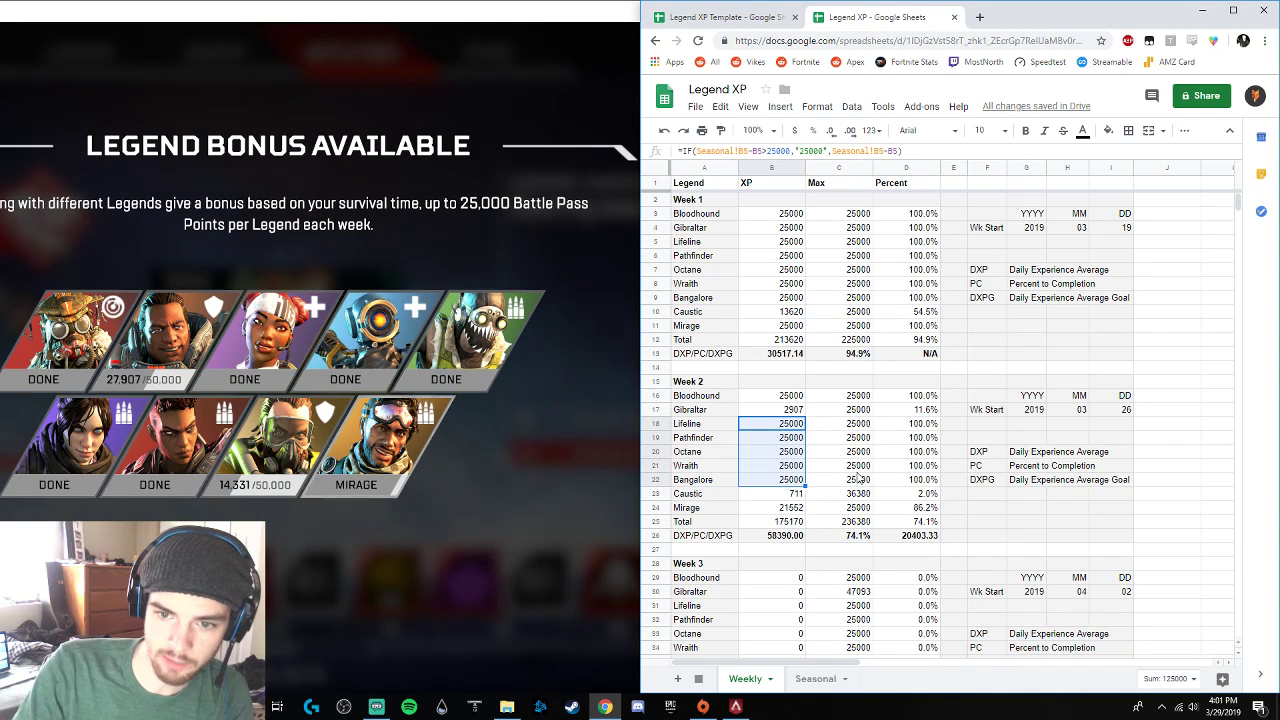
- Enter Gibraltar's Week 2 XP as the fixed value 2907 and set his Running Total XP to 30000 on the Seasonal sheet
click(789, 411)
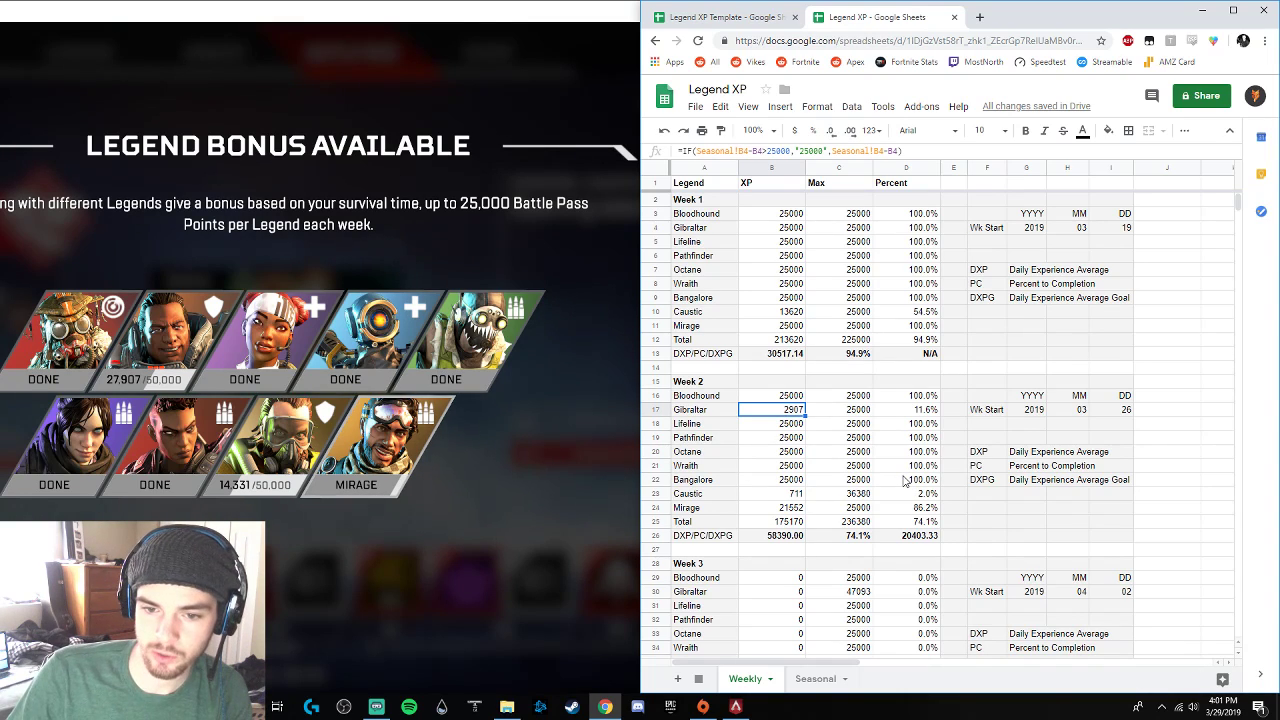
key(Return)
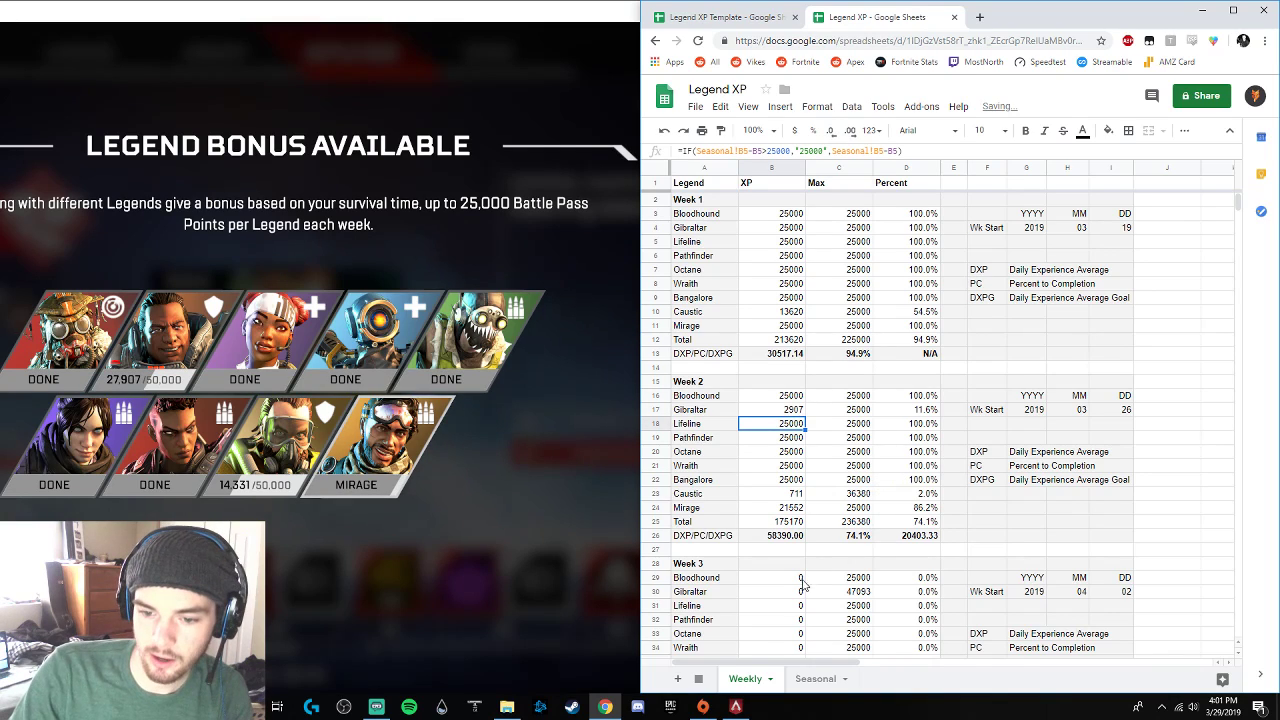
click(815, 678)
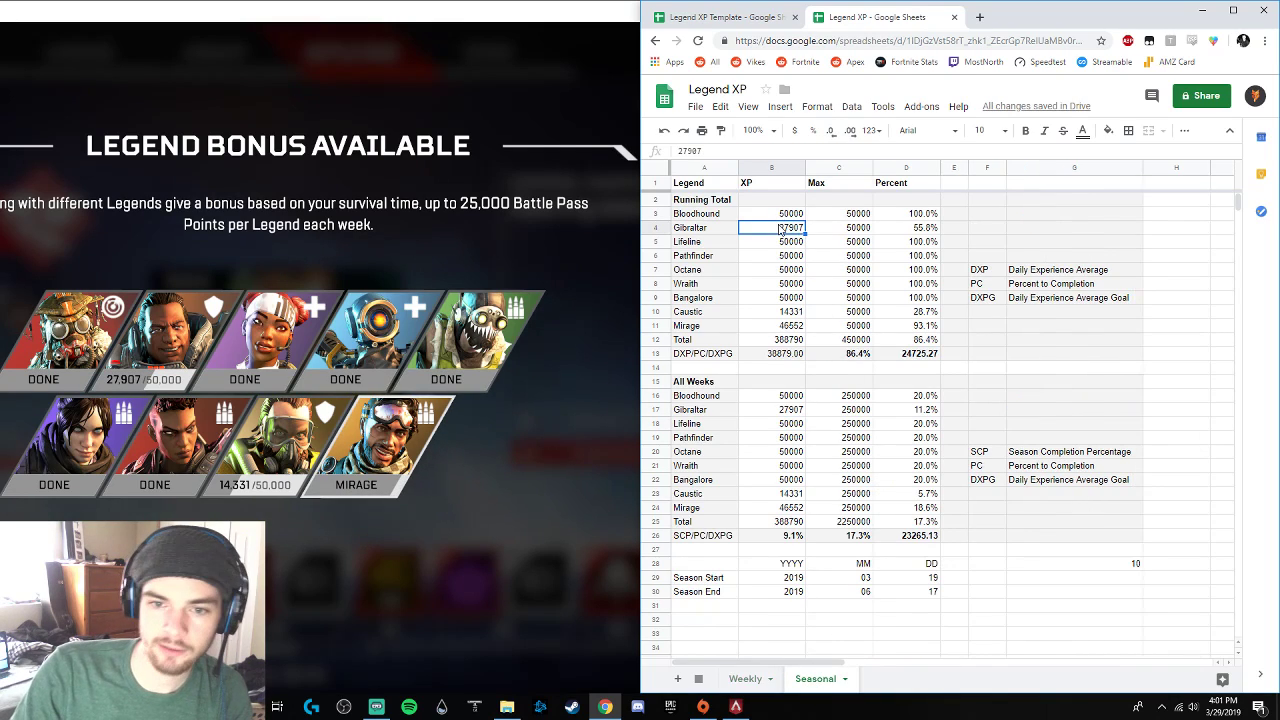
text(30000)
key(Return)
- Inspect Gibraltar's Week 3 XP formula on the Weekly sheet, and undo the last two XP entries
click(745, 678)
scroll(818, 583, down, 1)
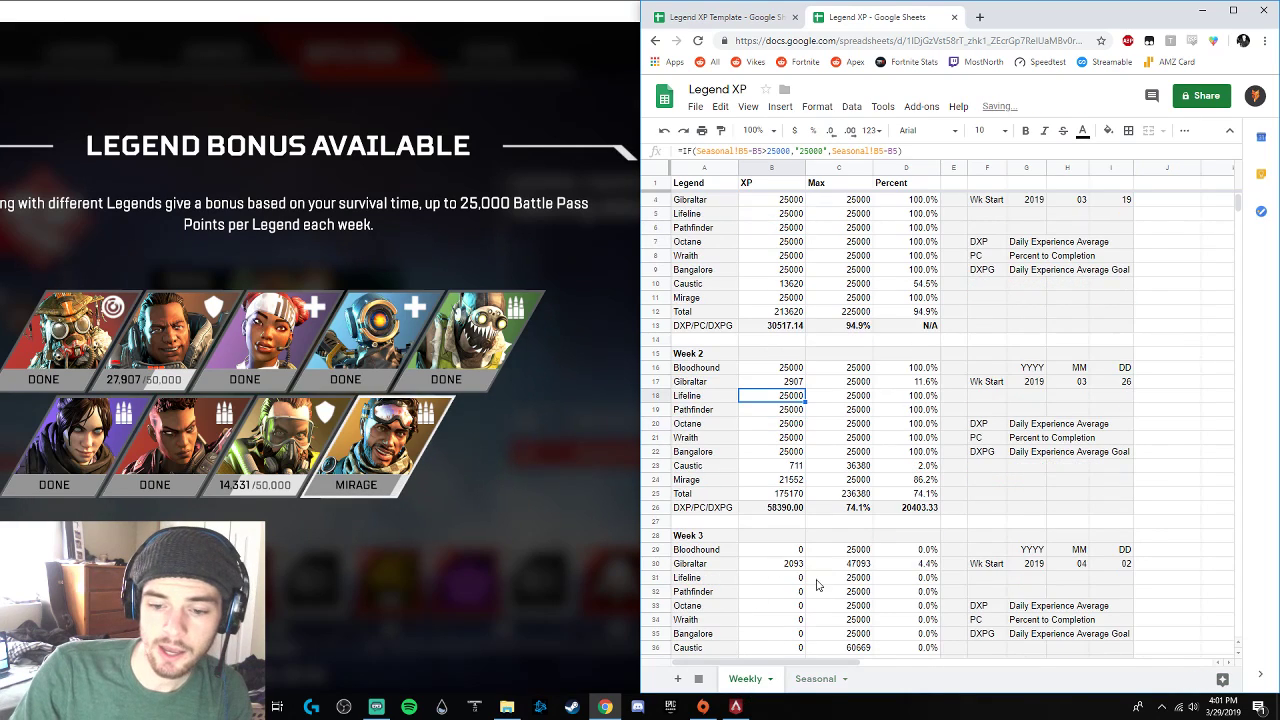
click(795, 566)
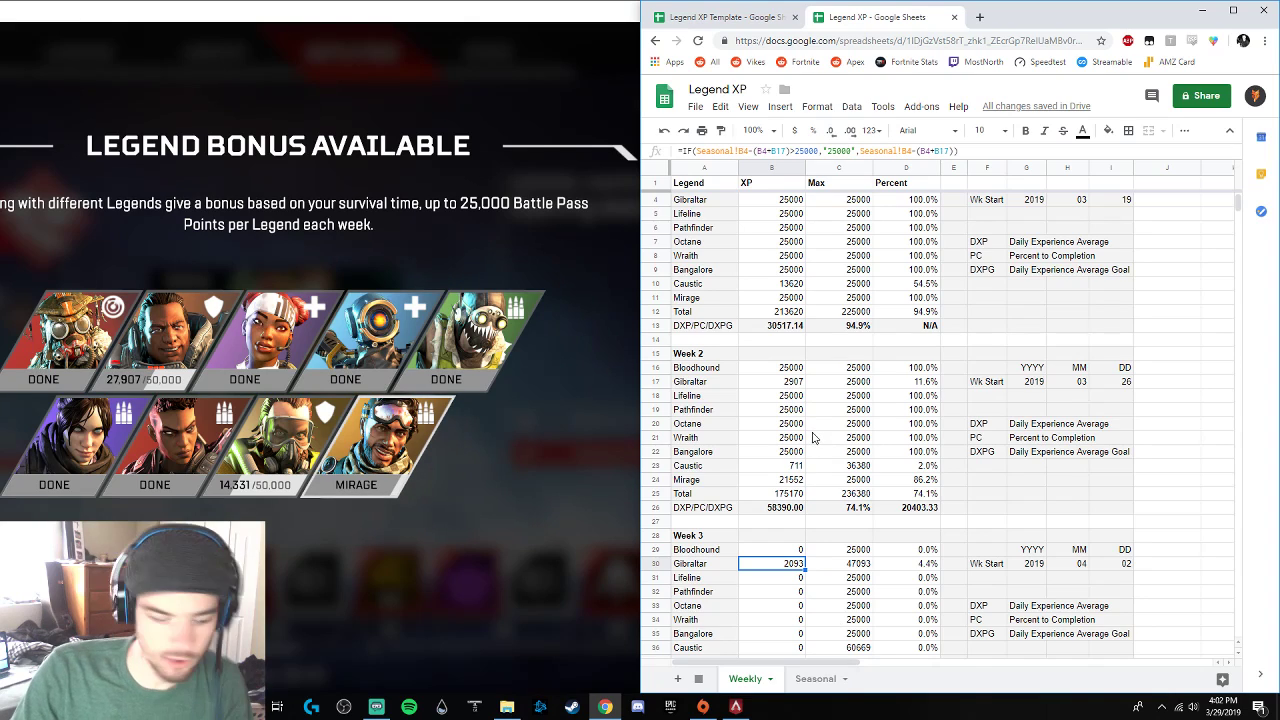
key(ctrl+z)
key(ctrl+z)
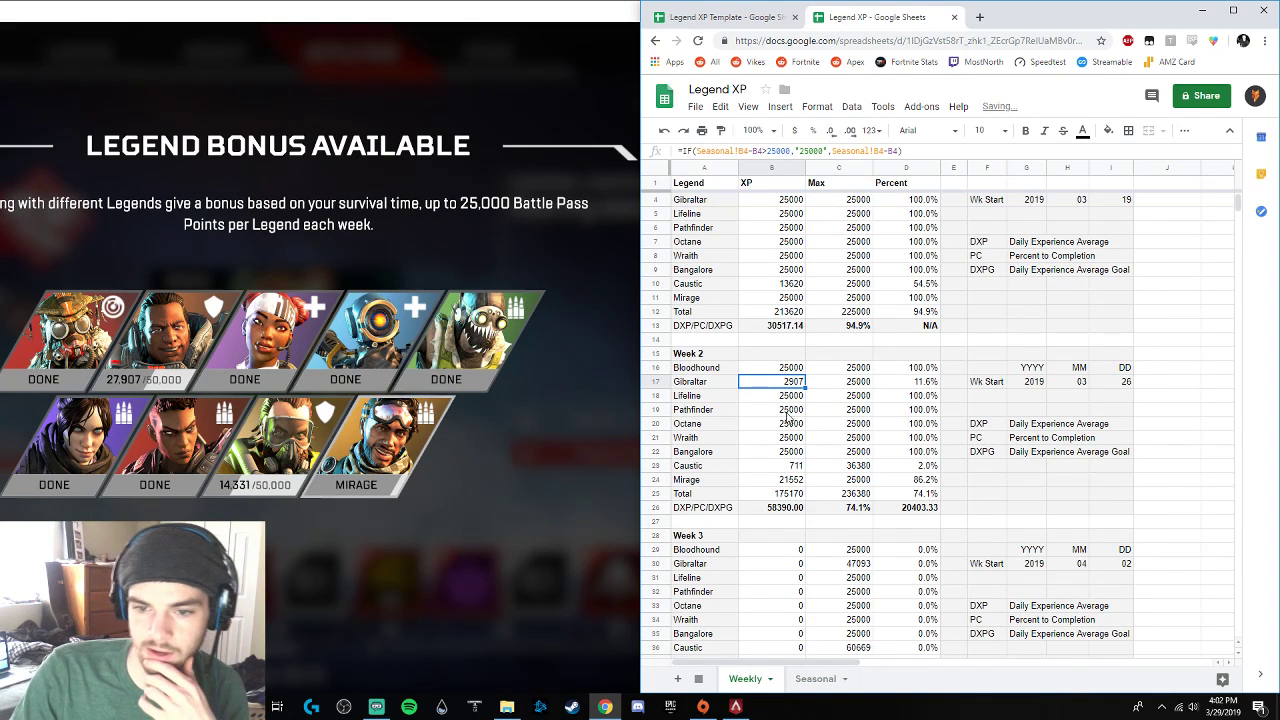
- Test a Running Total XP of 30000 for Gibraltar against his Week 2 XP on the Weekly sheet, and undo the entry
click(816, 678)
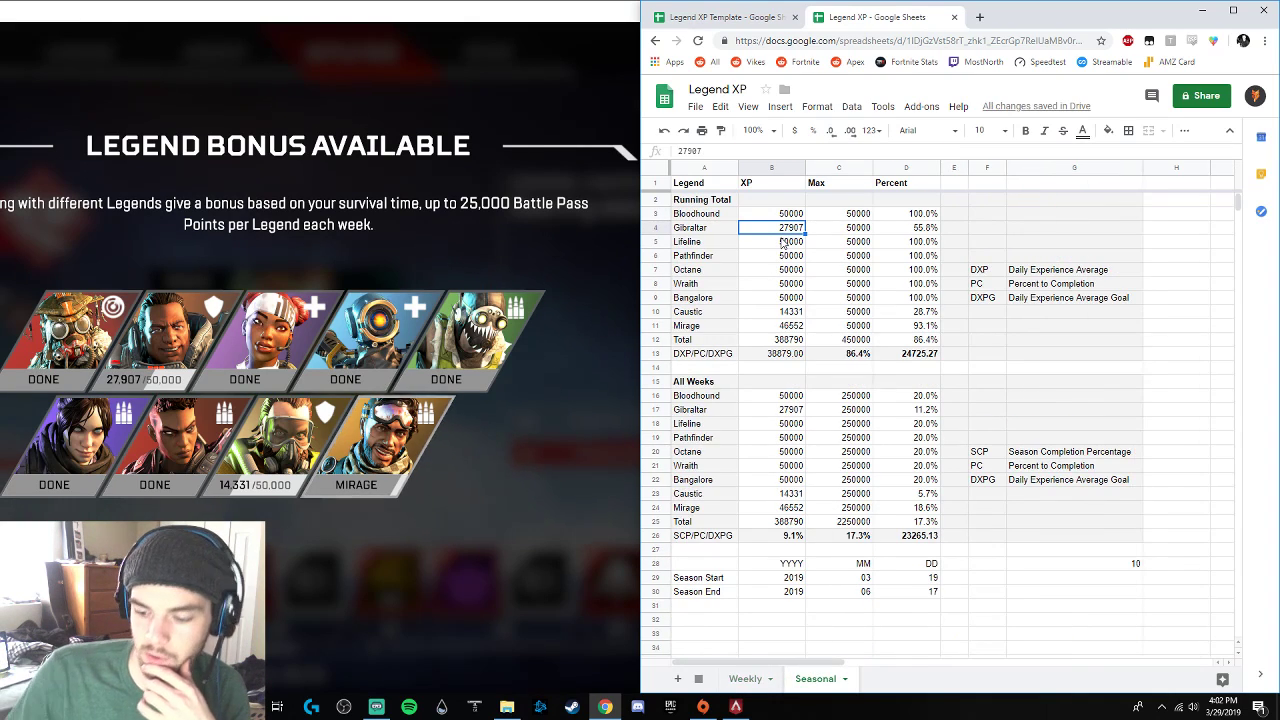
text(30000)
key(Return)
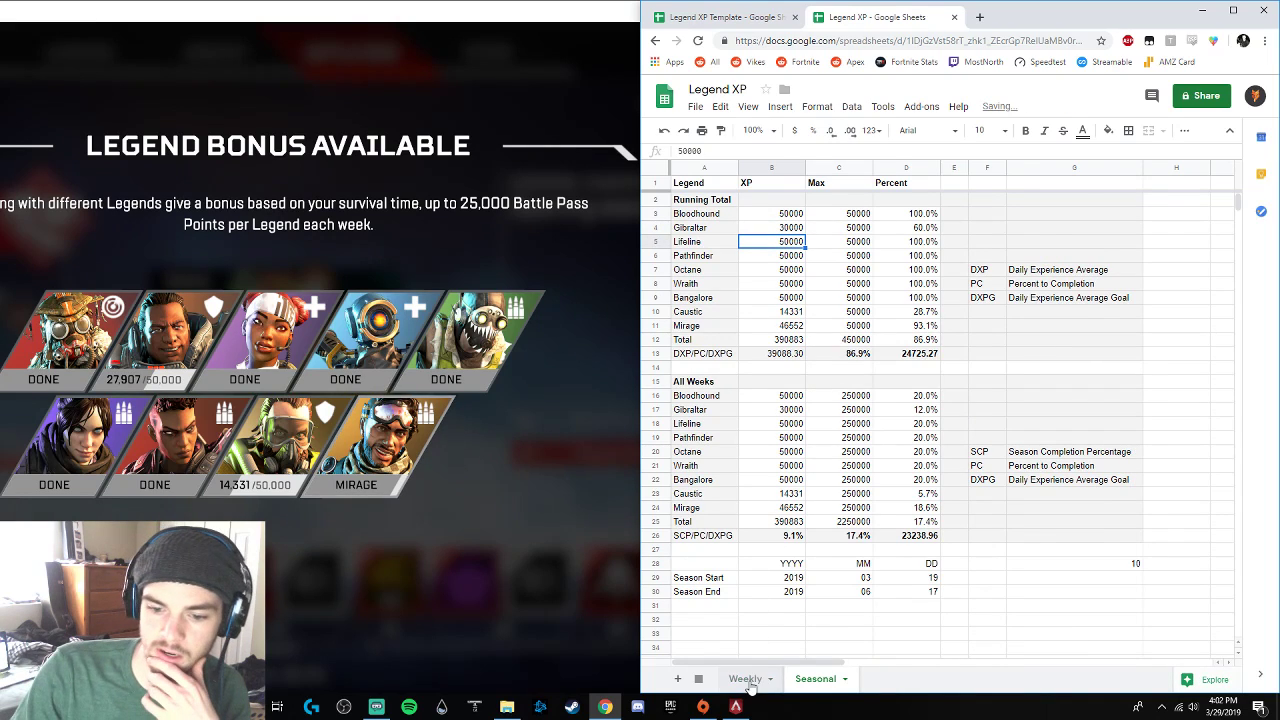
click(746, 680)
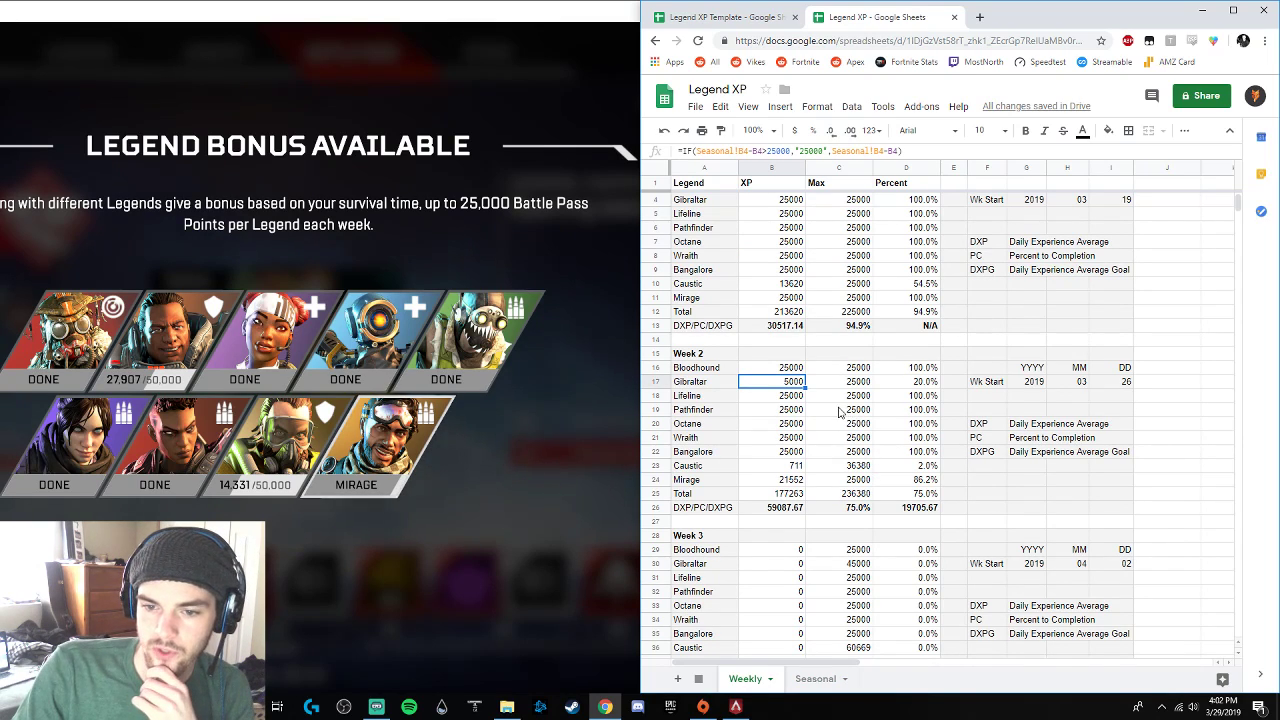
click(822, 679)
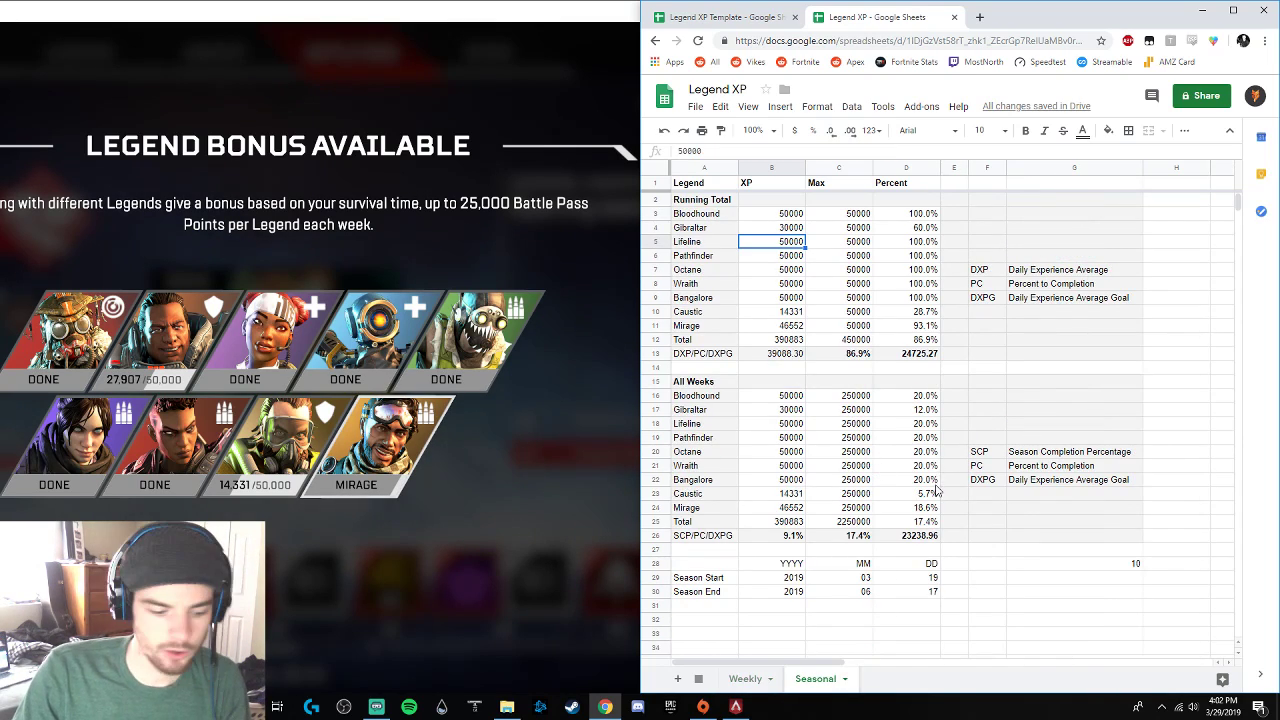
click(745, 679)
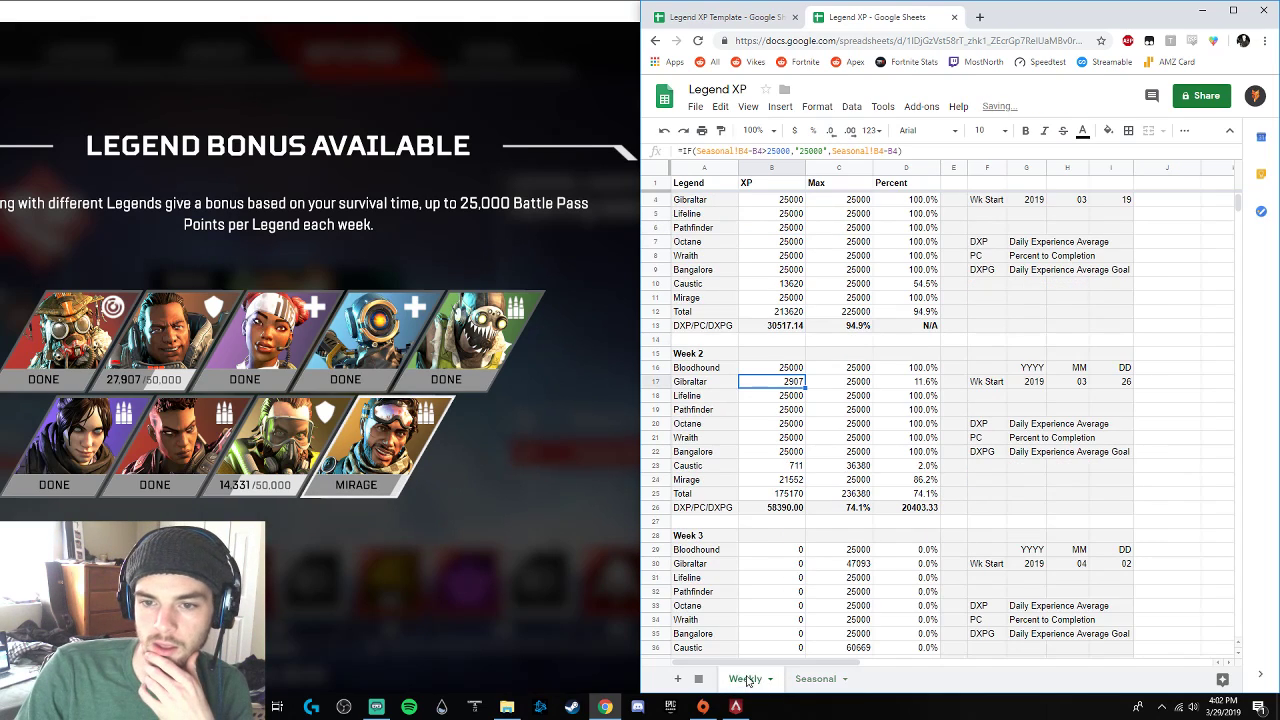
- Compare the Running Total XP on the Seasonal sheet with the Week 1 and Week 2 XP columns on the Weekly sheet
click(815, 679)
drag(790, 214, 792, 303)
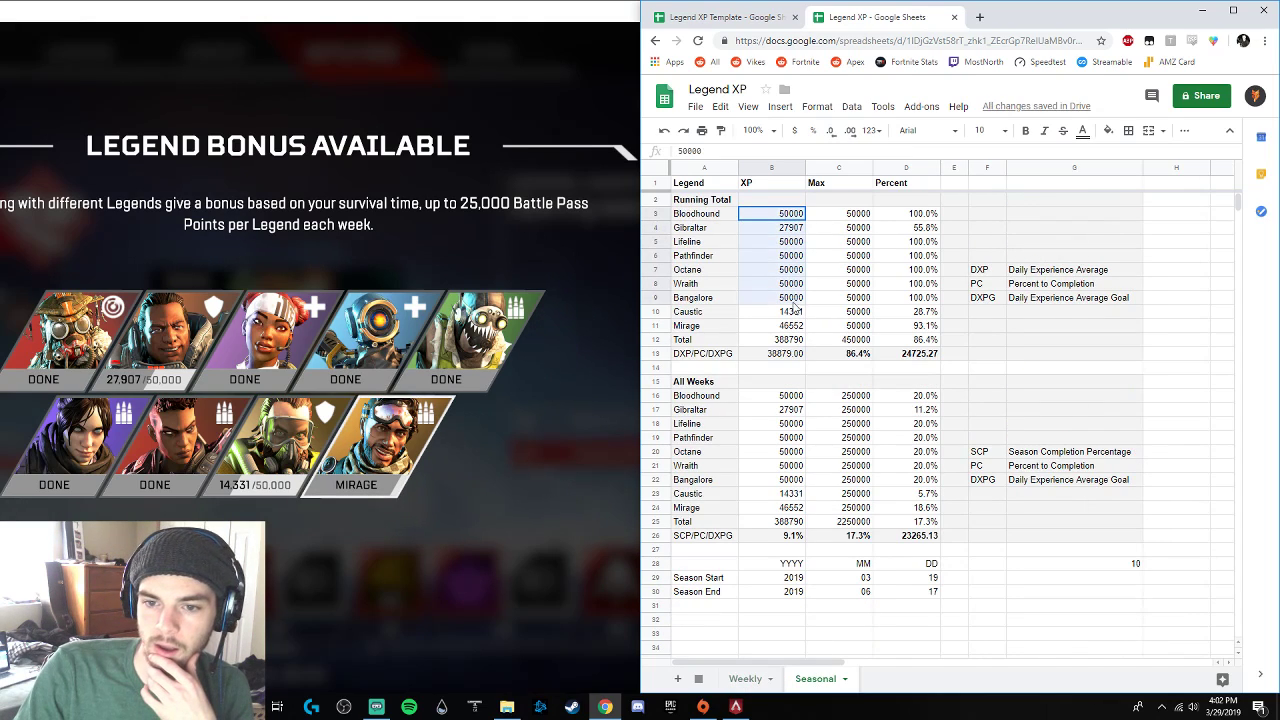
click(745, 679)
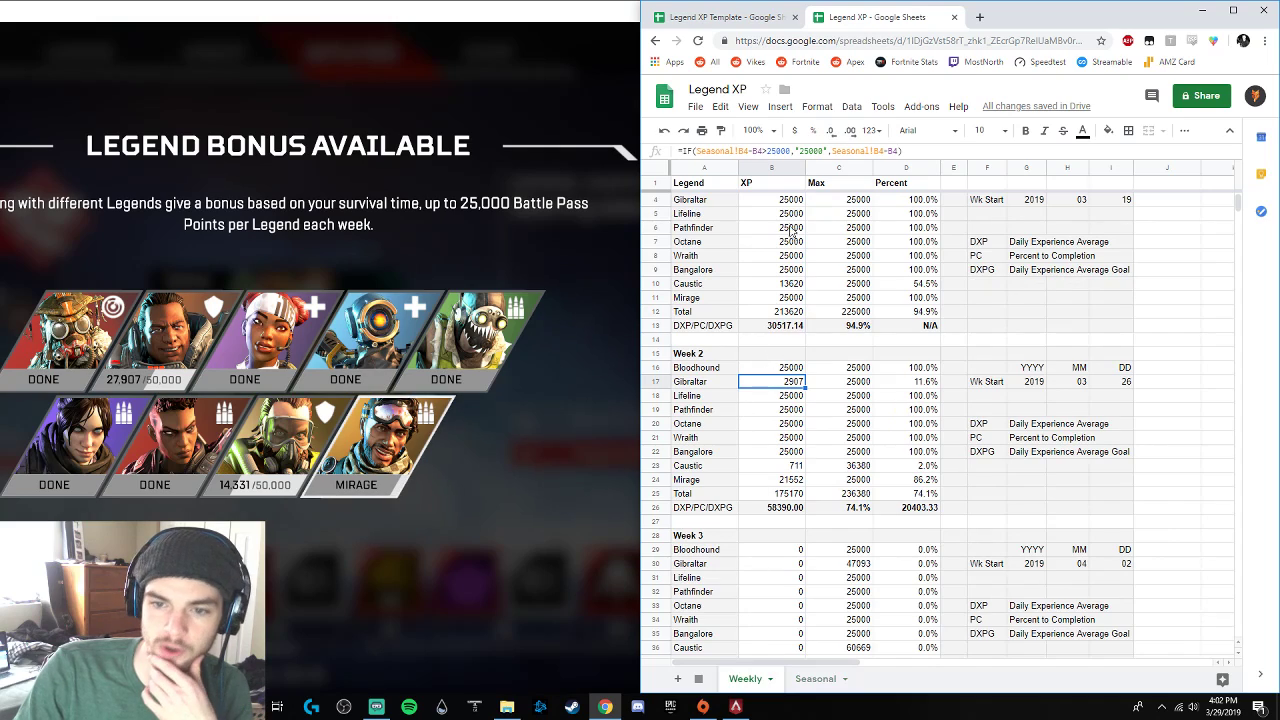
drag(790, 200, 786, 305)
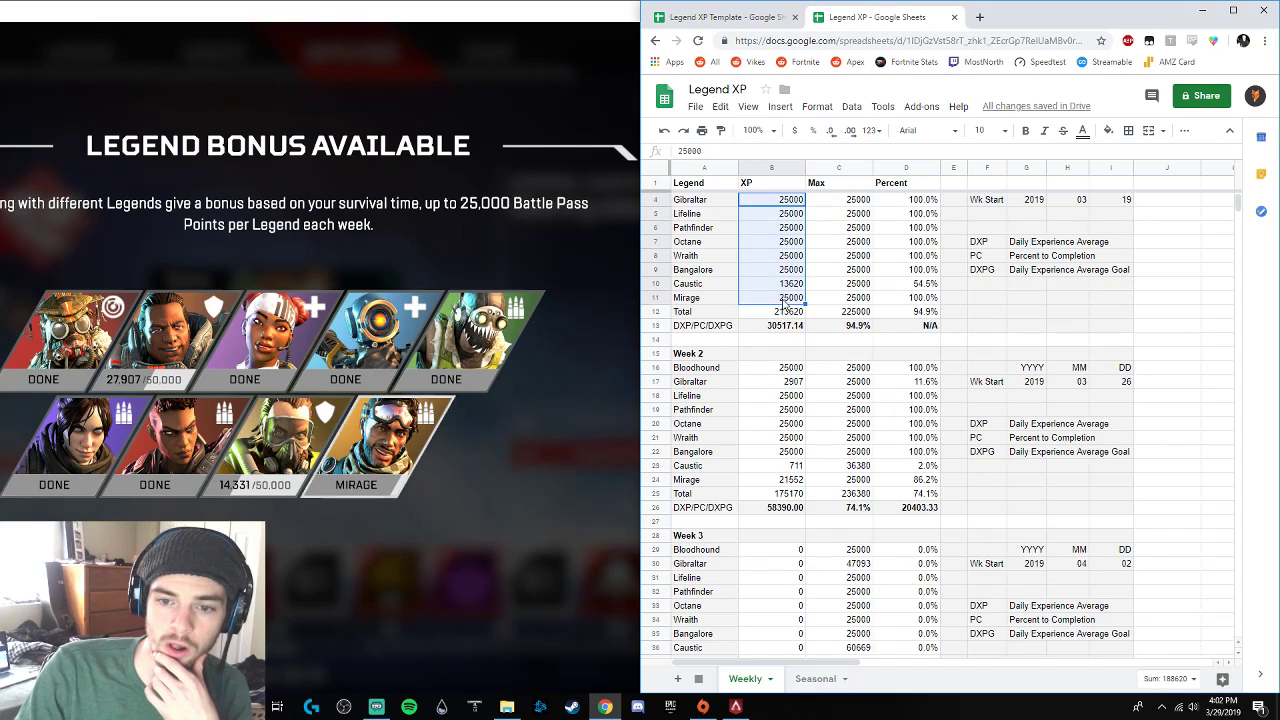
drag(786, 367, 788, 482)
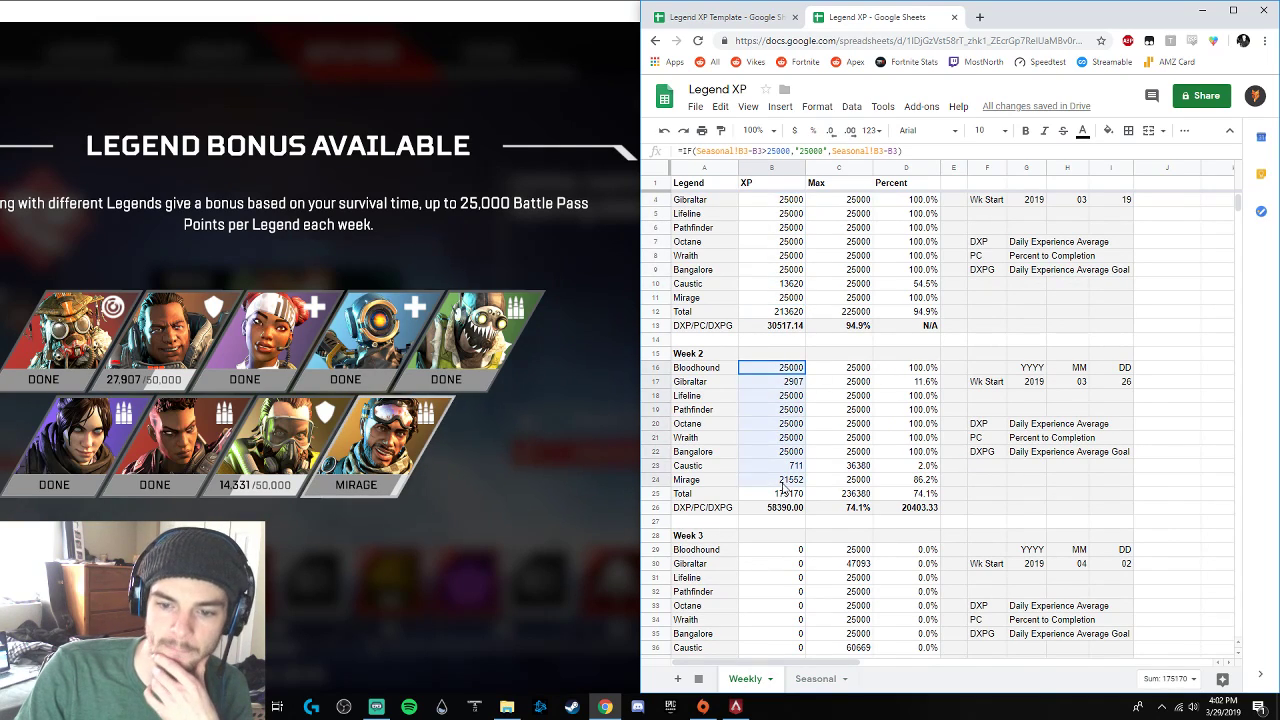
- Examine the Week 2 XP formulas for Caustic, Gibraltar and Mirage, and Bangalore's Week 2 Max formula
click(793, 465)
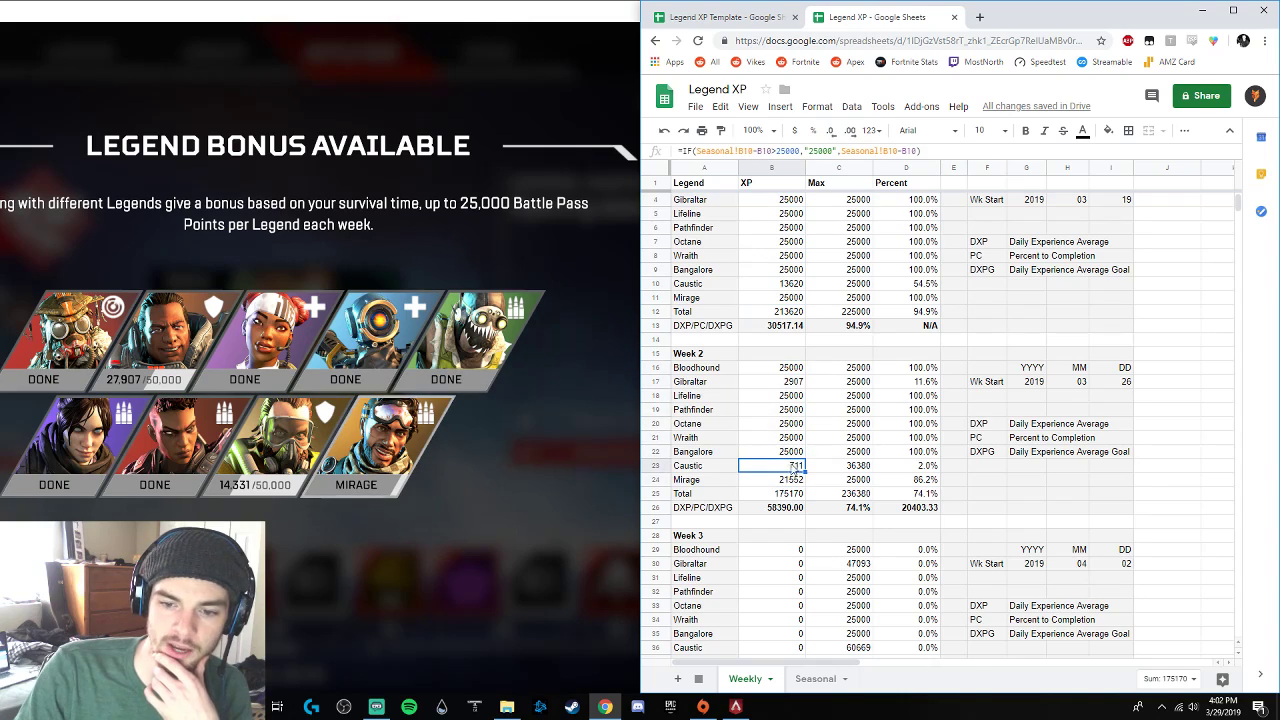
click(798, 383)
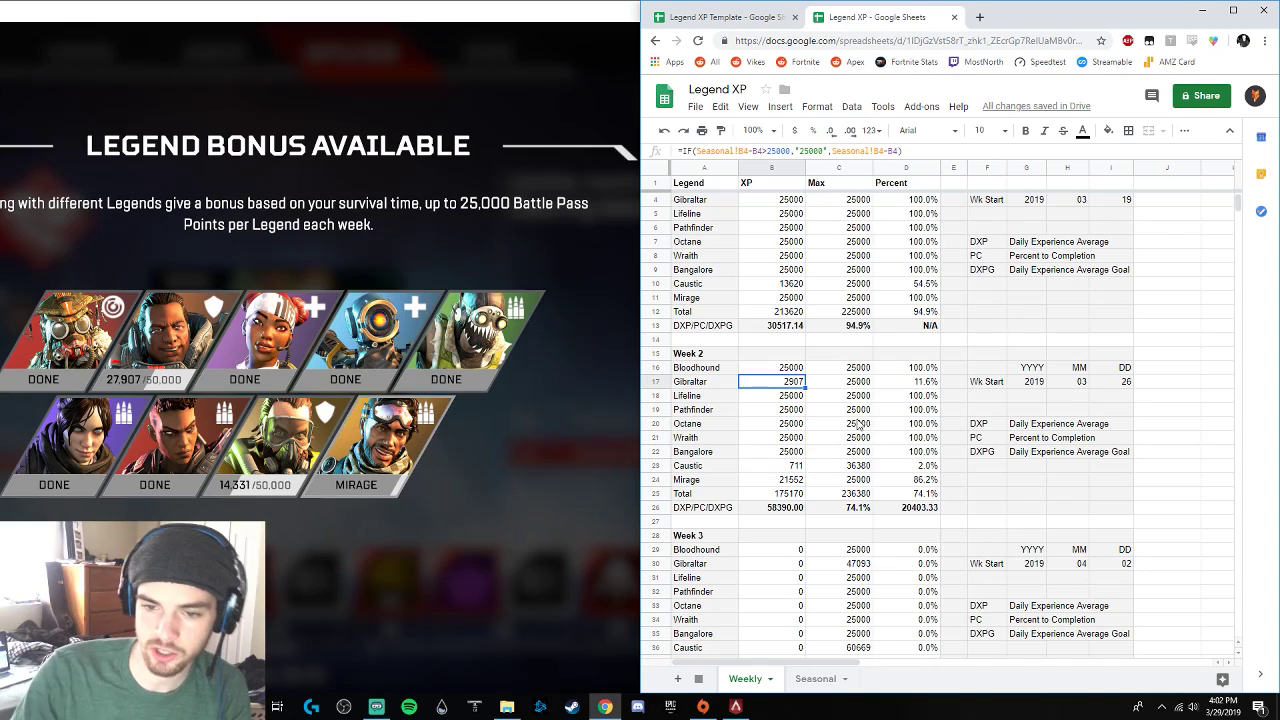
click(797, 467)
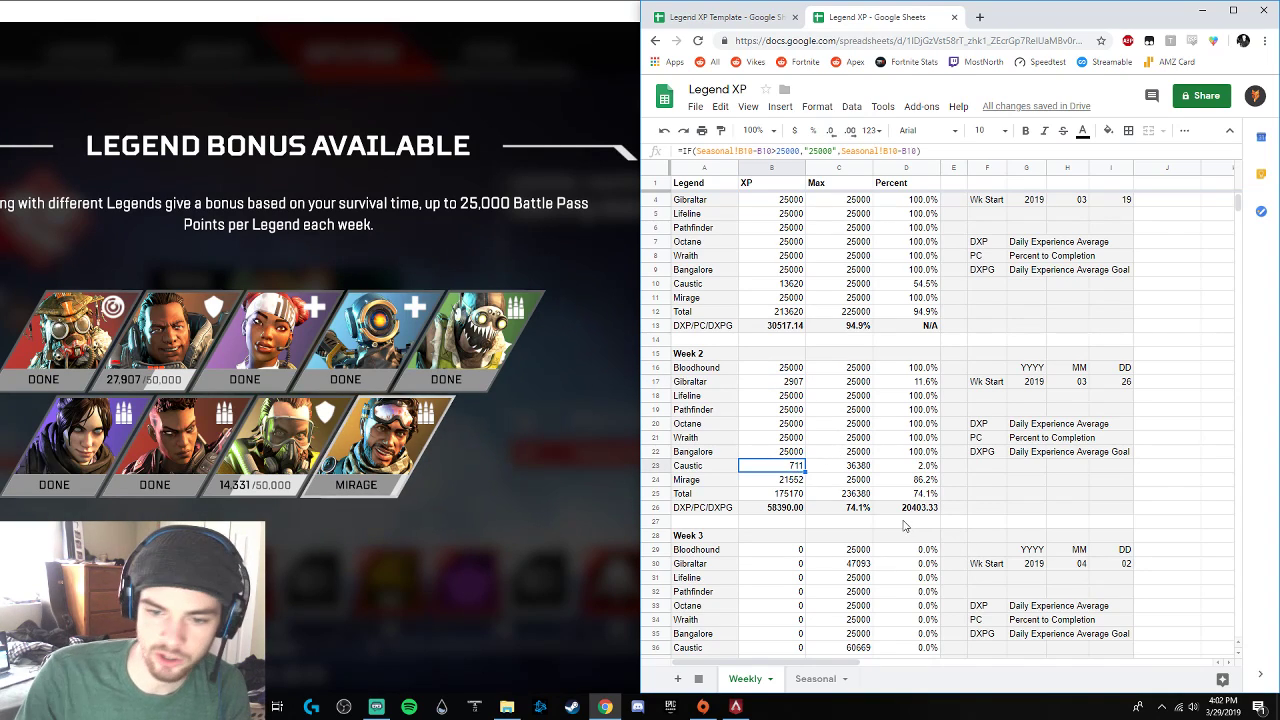
click(790, 480)
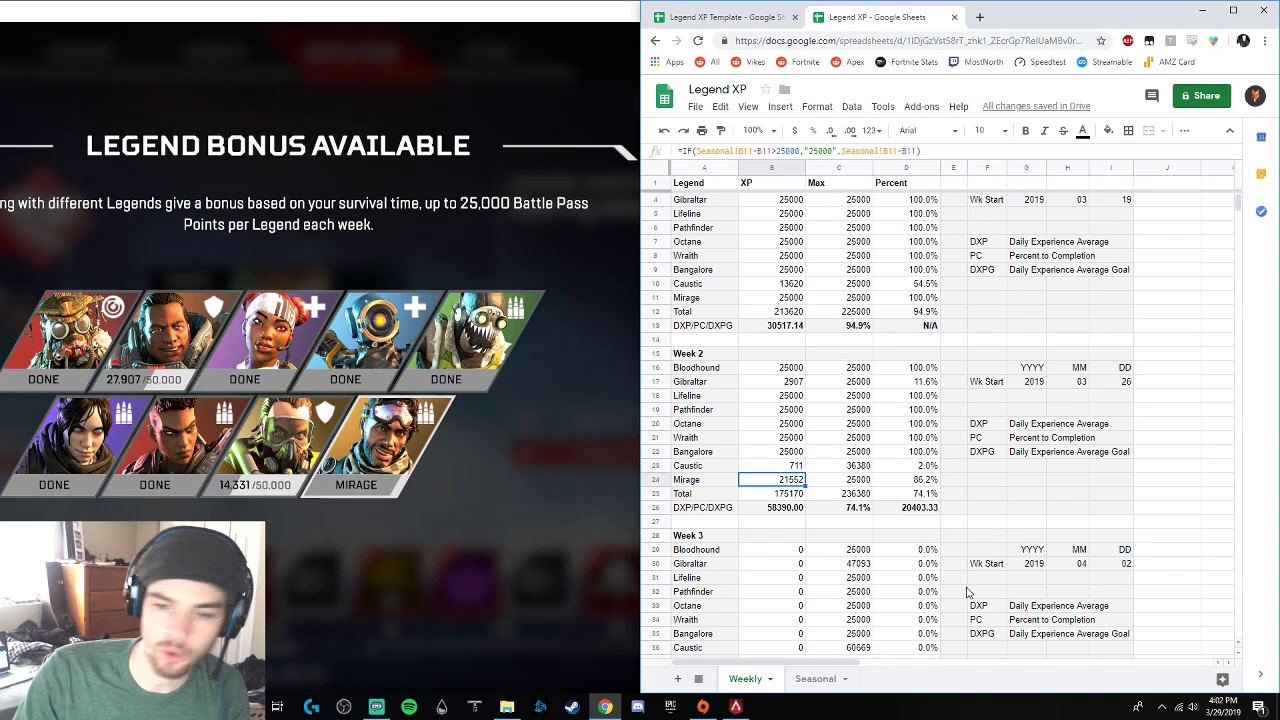
drag(790, 381, 793, 458)
click(858, 451)
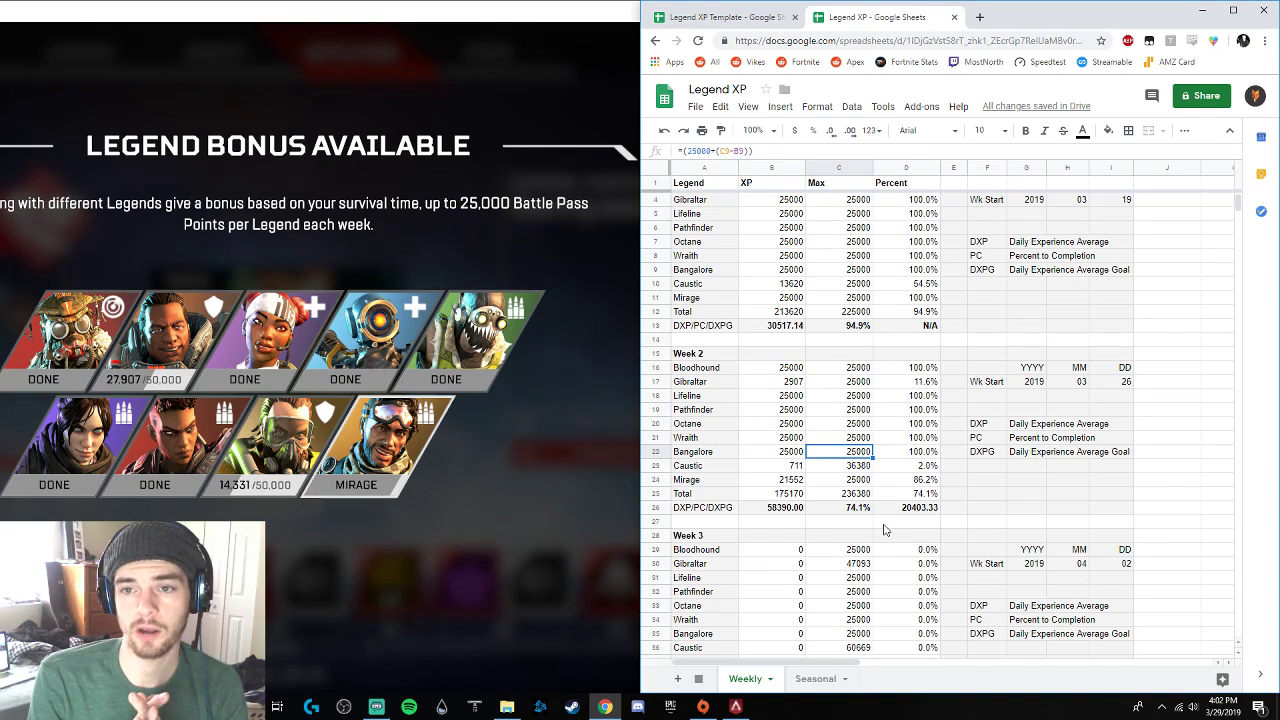
- Examine the Week 2 Daily Experience Average formula together with the week start date cells it references
click(789, 327)
click(785, 510)
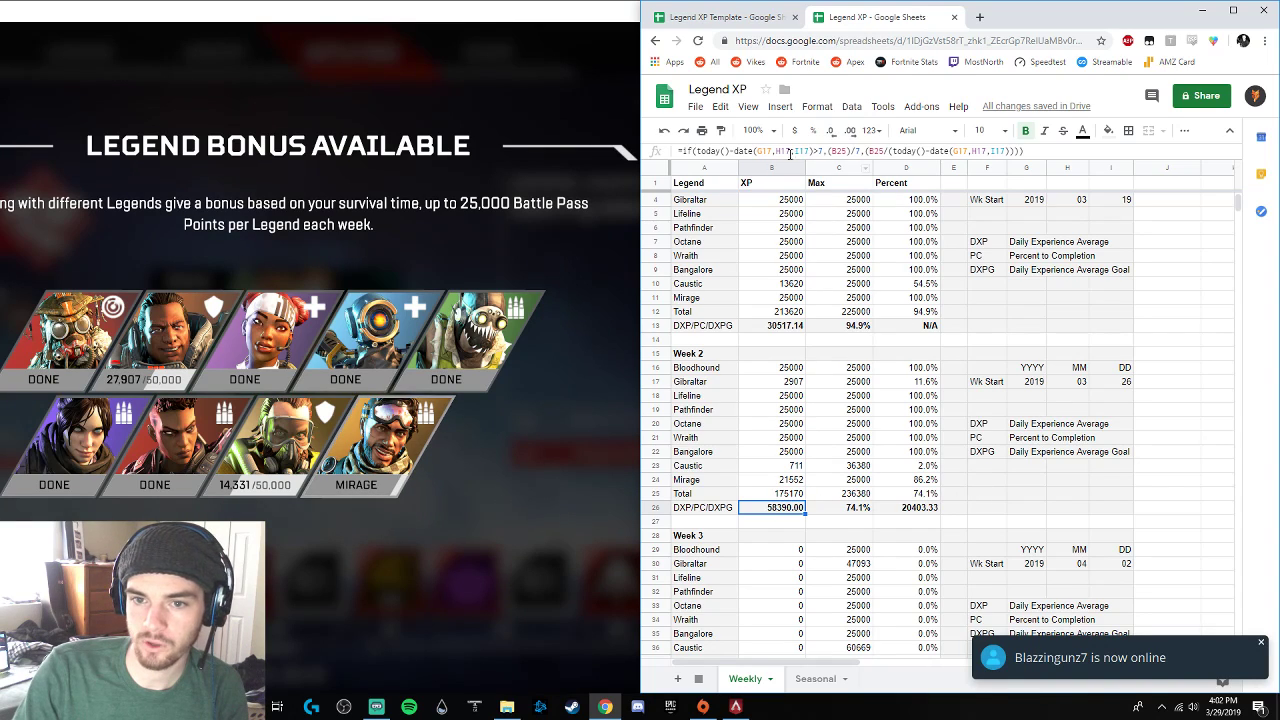
click(850, 440)
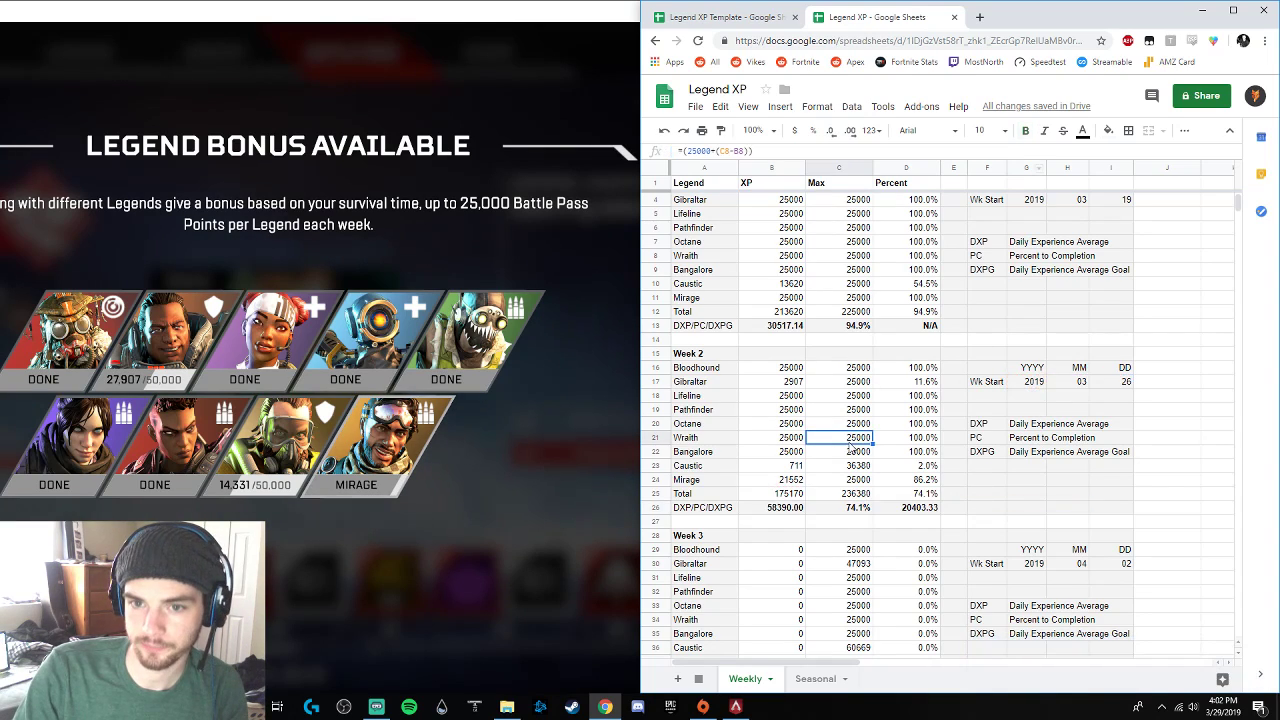
click(801, 510)
click(1032, 386)
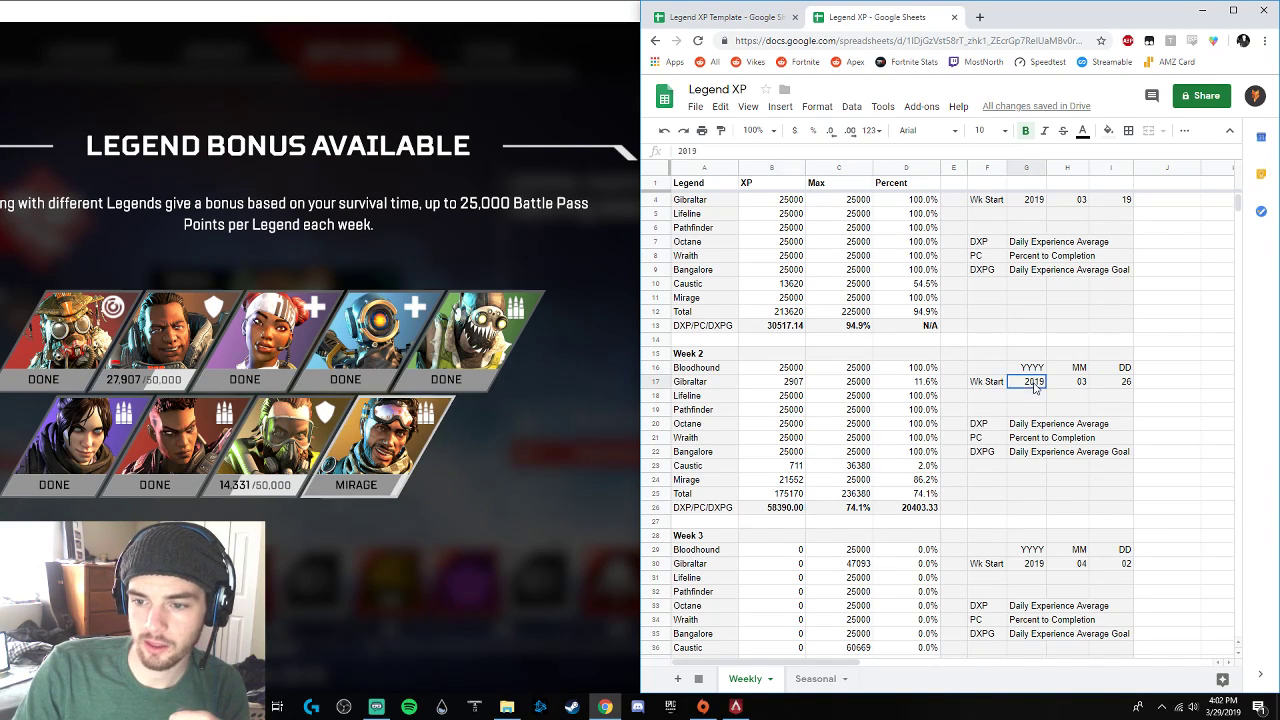
drag(1032, 388, 1107, 390)
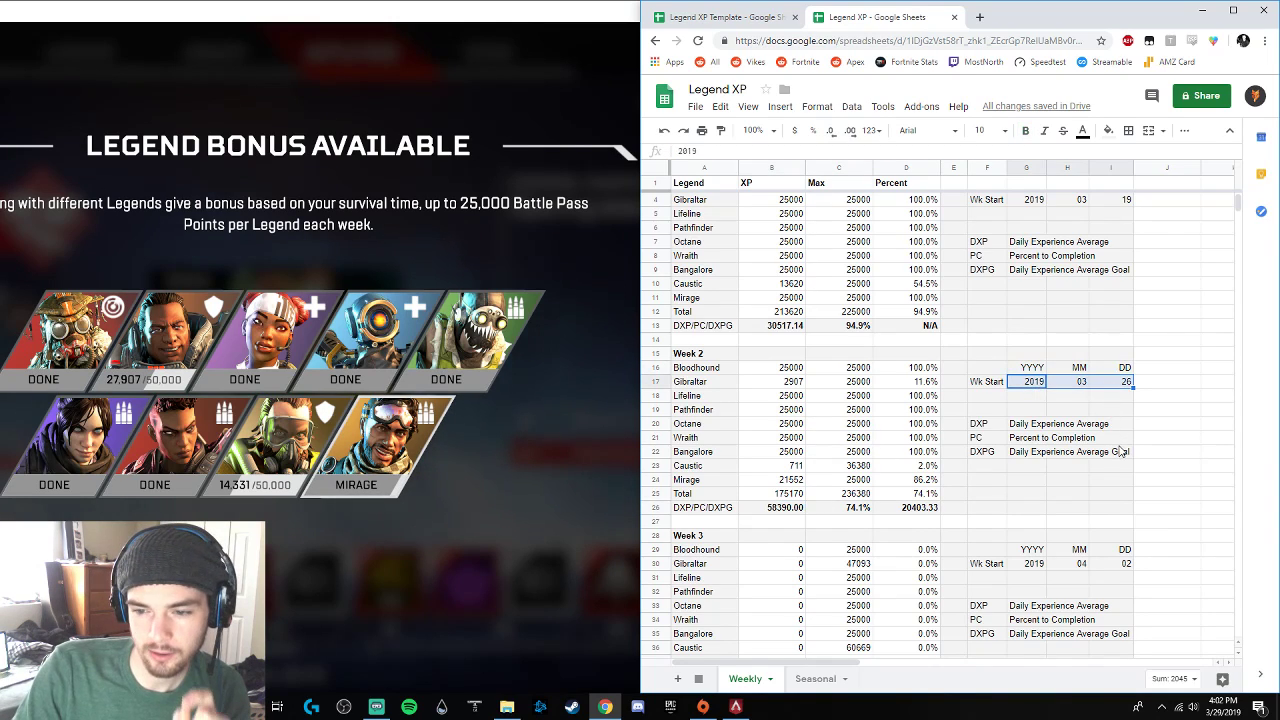
click(782, 510)
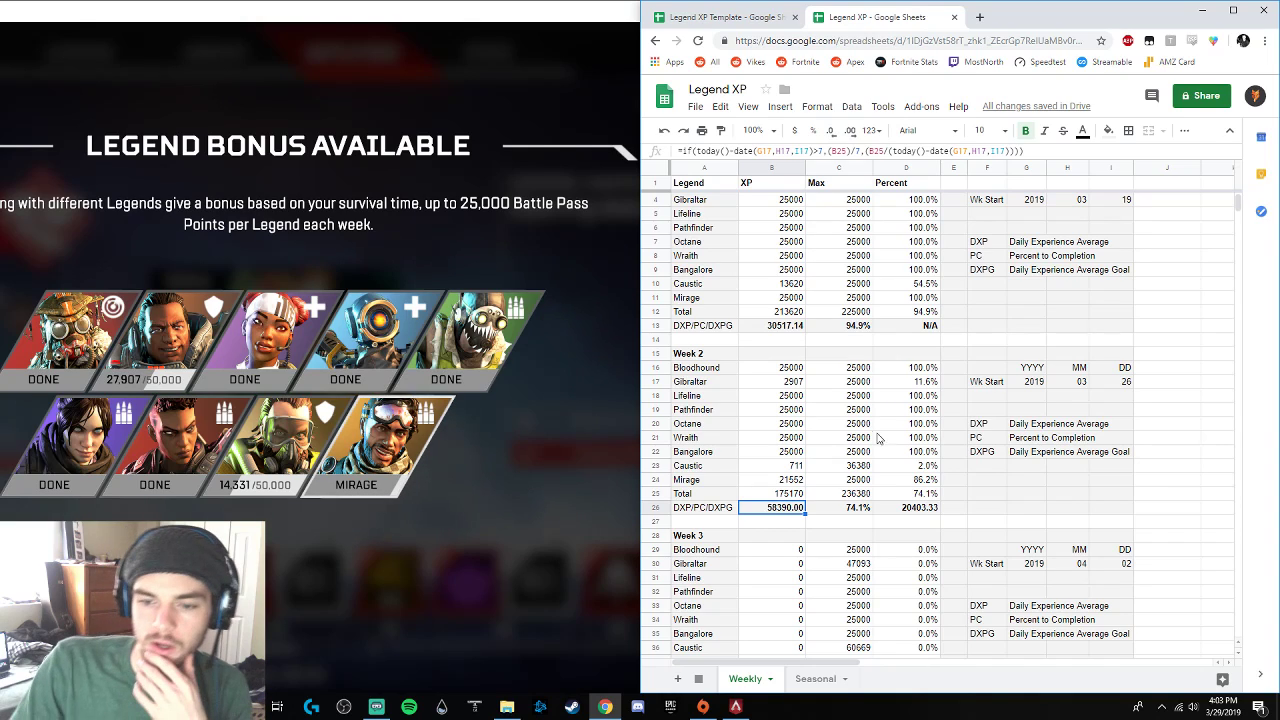
- Compare the Daily Experience Average Goal formulas of Week 1 and Week 2
click(910, 508)
click(912, 328)
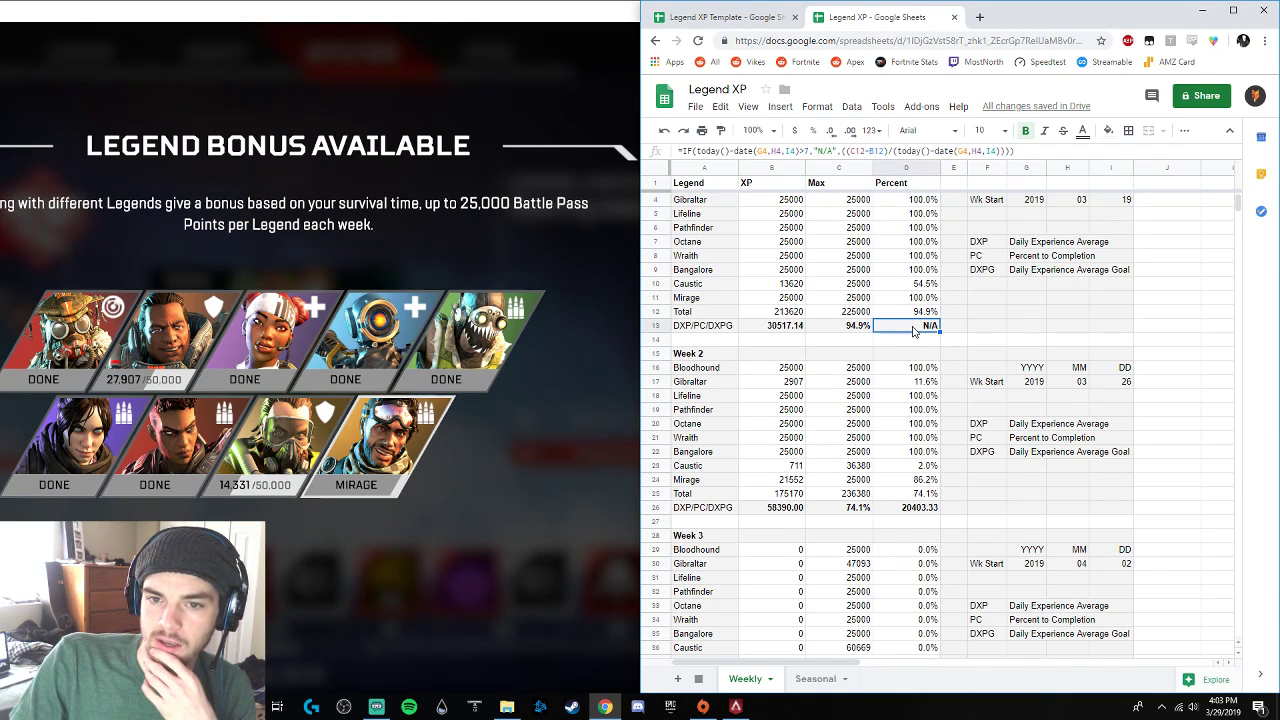
click(930, 509)
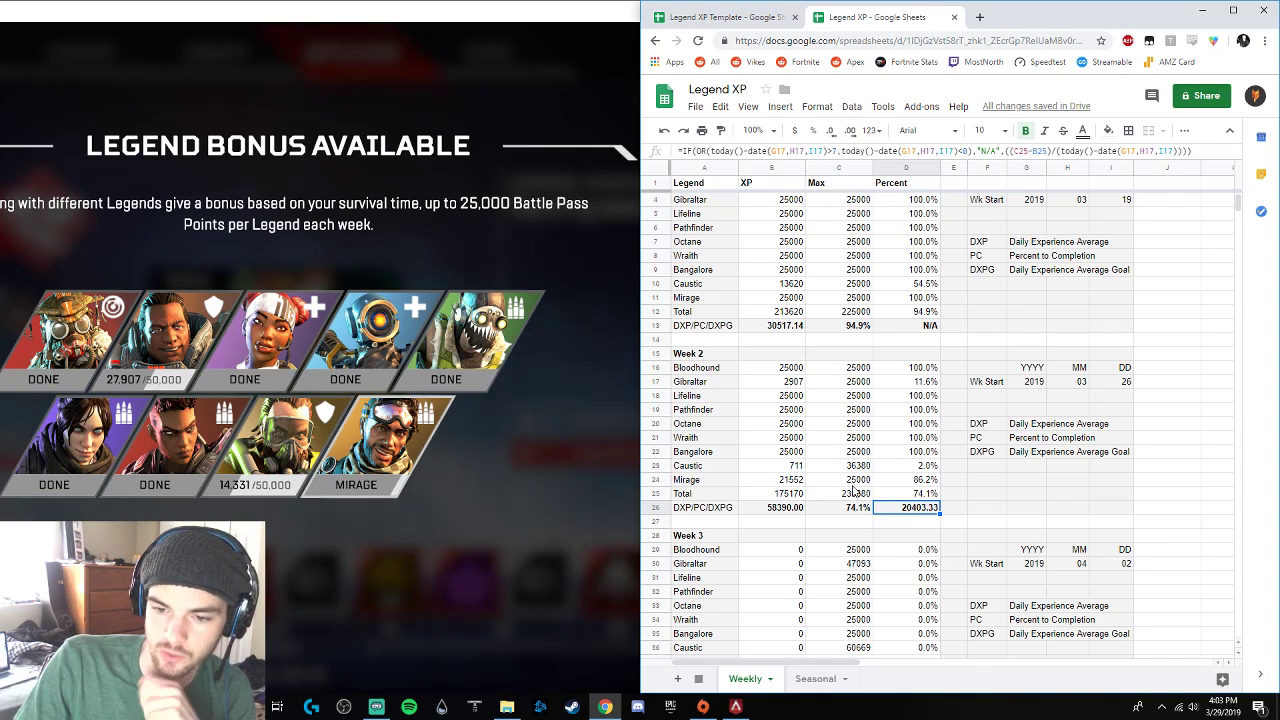
- Compare the Percent to Completion formulas with the Total row's Percent formulas for Week 2 and Week 1
scroll(855, 490, down, 3)
click(851, 441)
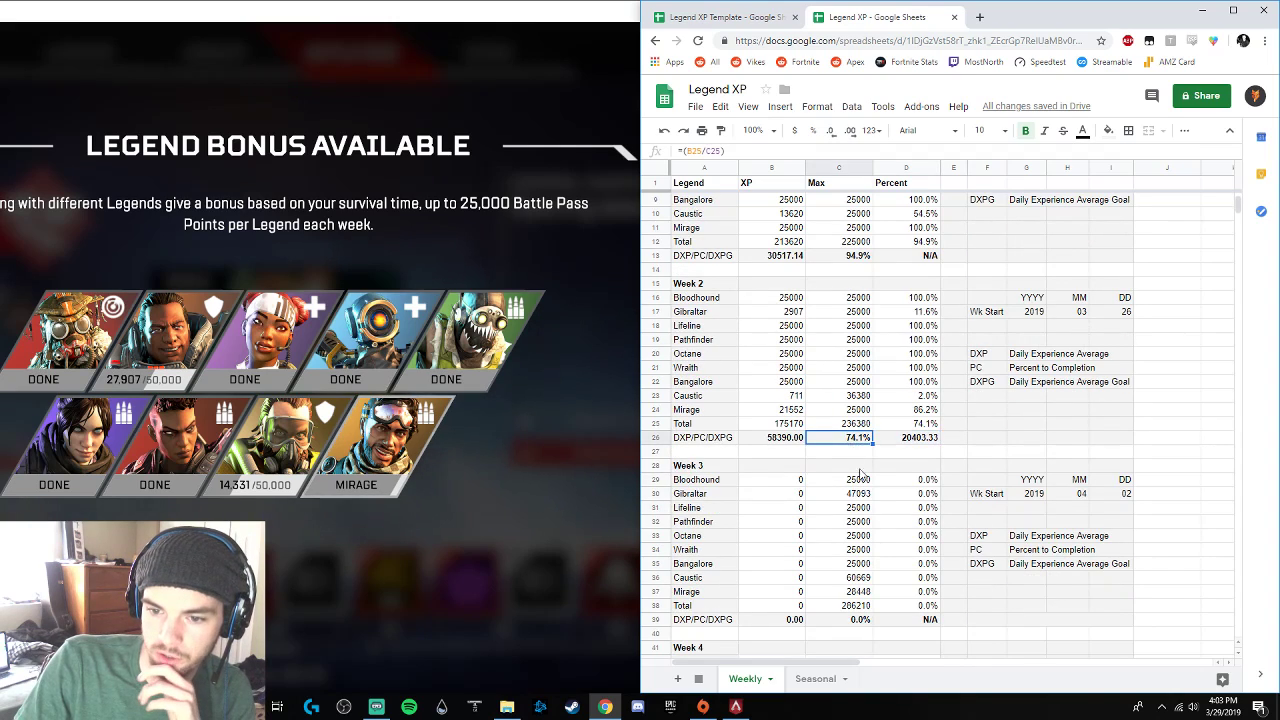
scroll(905, 495, up, 1)
click(913, 454)
click(860, 469)
click(908, 455)
click(861, 466)
click(906, 455)
click(864, 285)
click(907, 274)
click(865, 287)
click(904, 279)
click(903, 273)
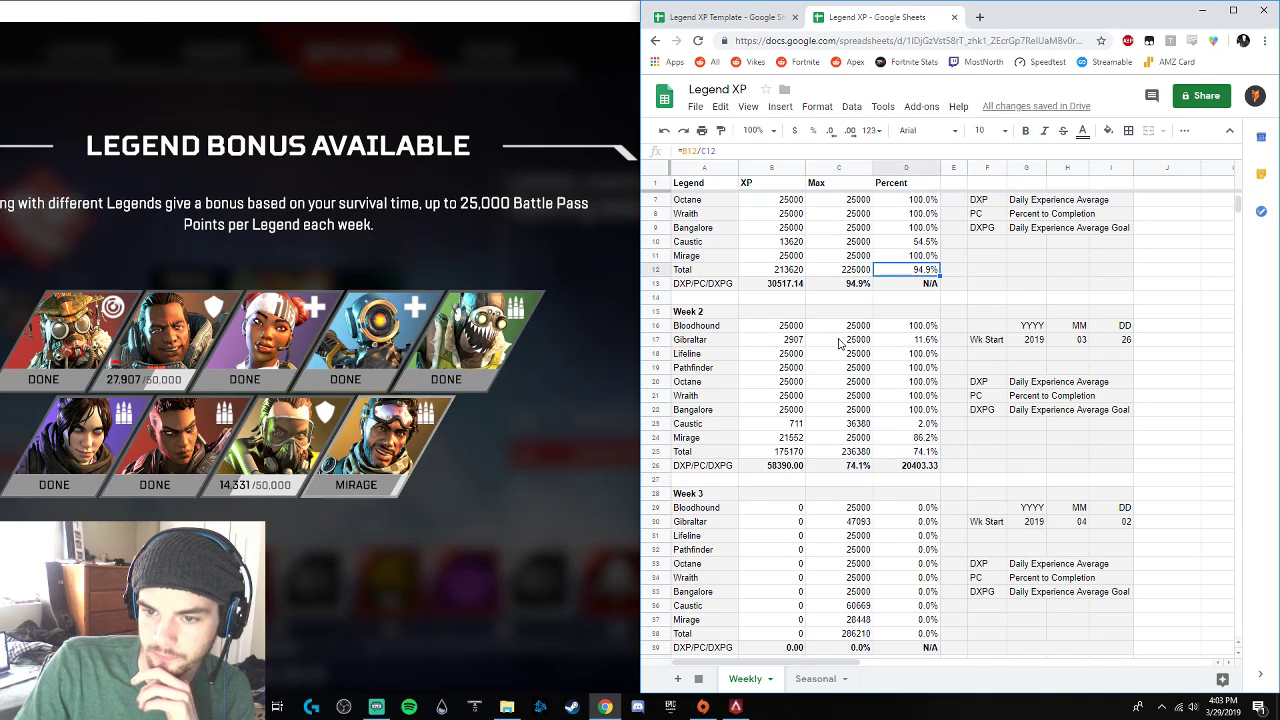
- Review the Week 2 Max values against that week's Percent to Completion formula, and check the matching Week 1 formula
click(861, 466)
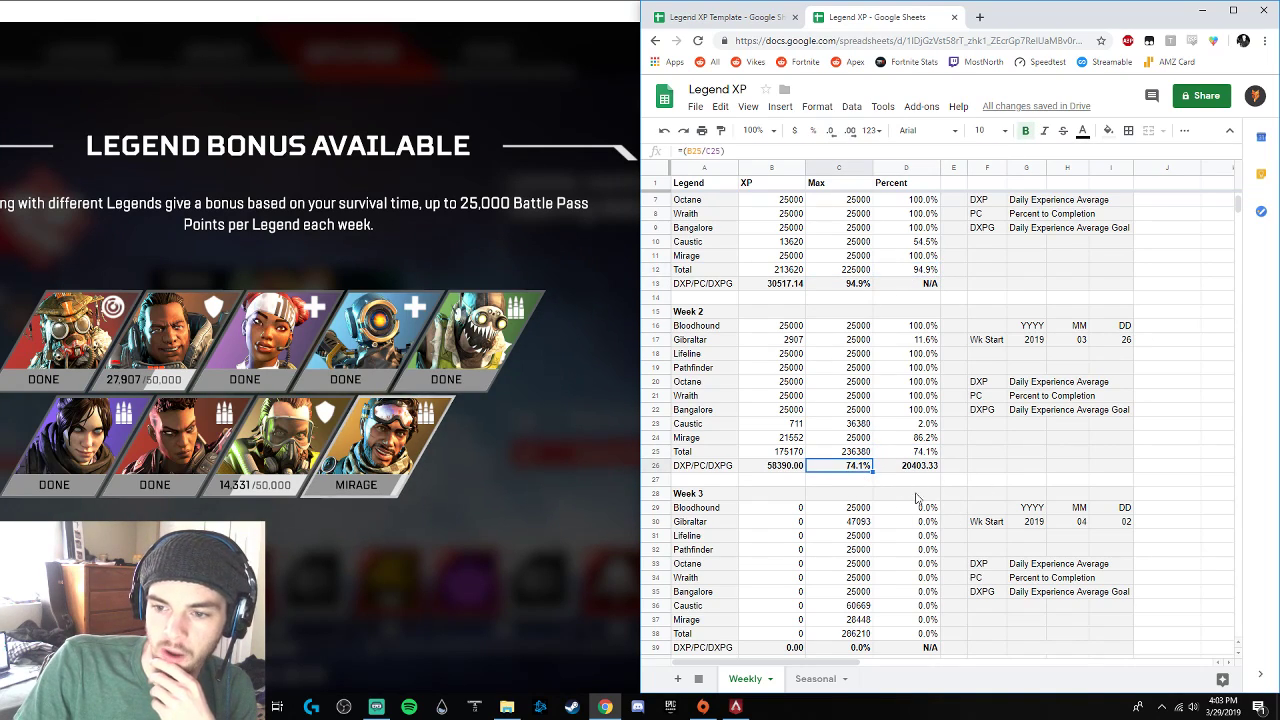
drag(849, 329, 848, 453)
click(846, 468)
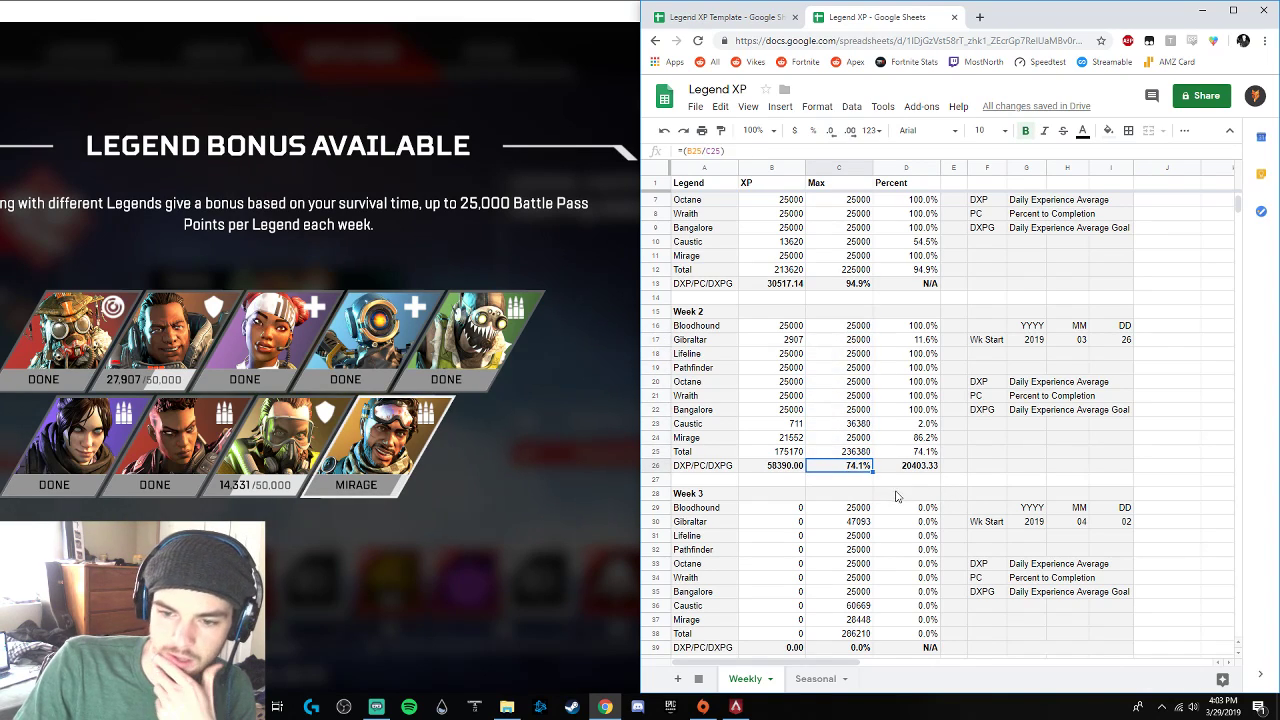
click(858, 283)
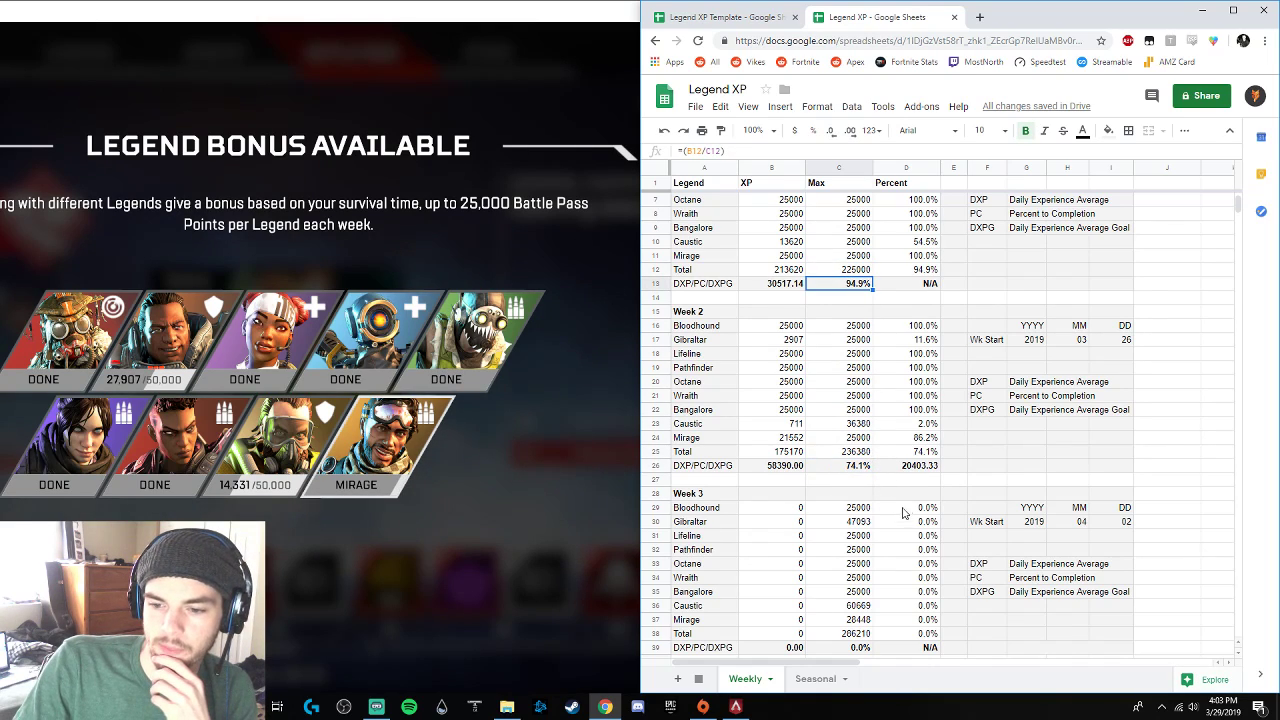
- Review the Percent columns of Week 1 and Week 2, including Caustic's percent formula in each week
scroll(929, 343, up, 2)
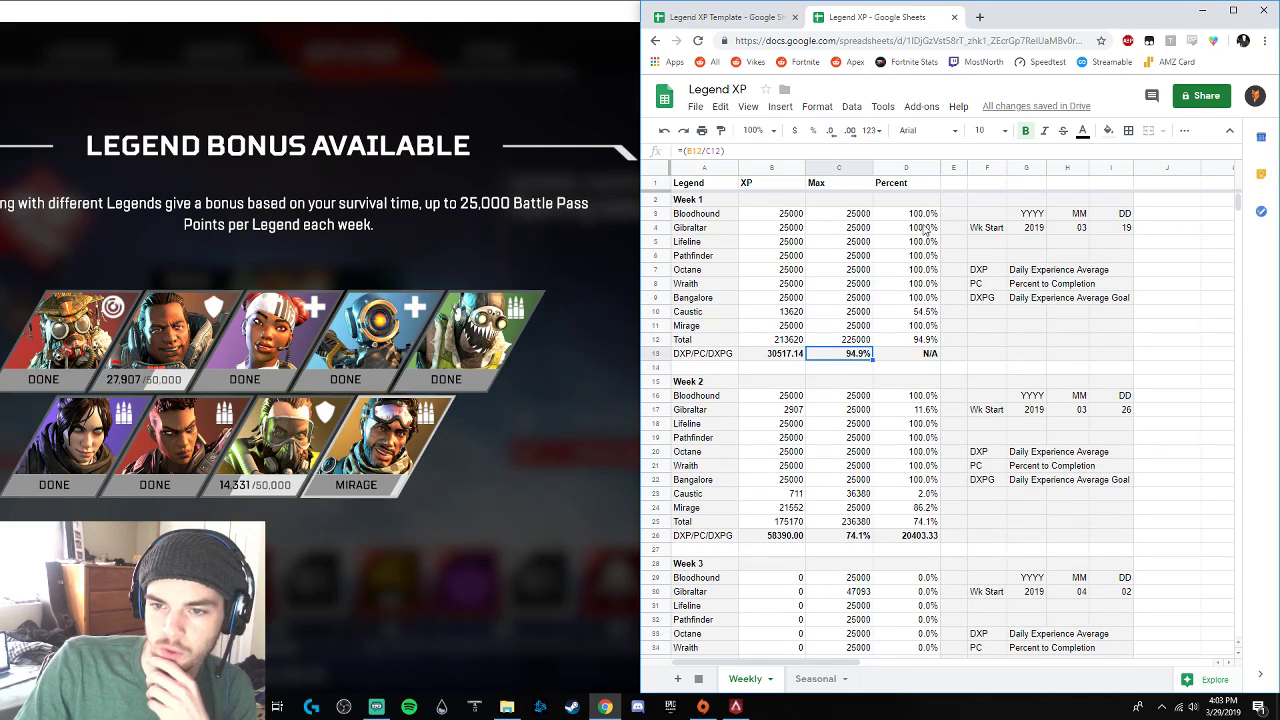
drag(926, 215, 926, 340)
click(926, 311)
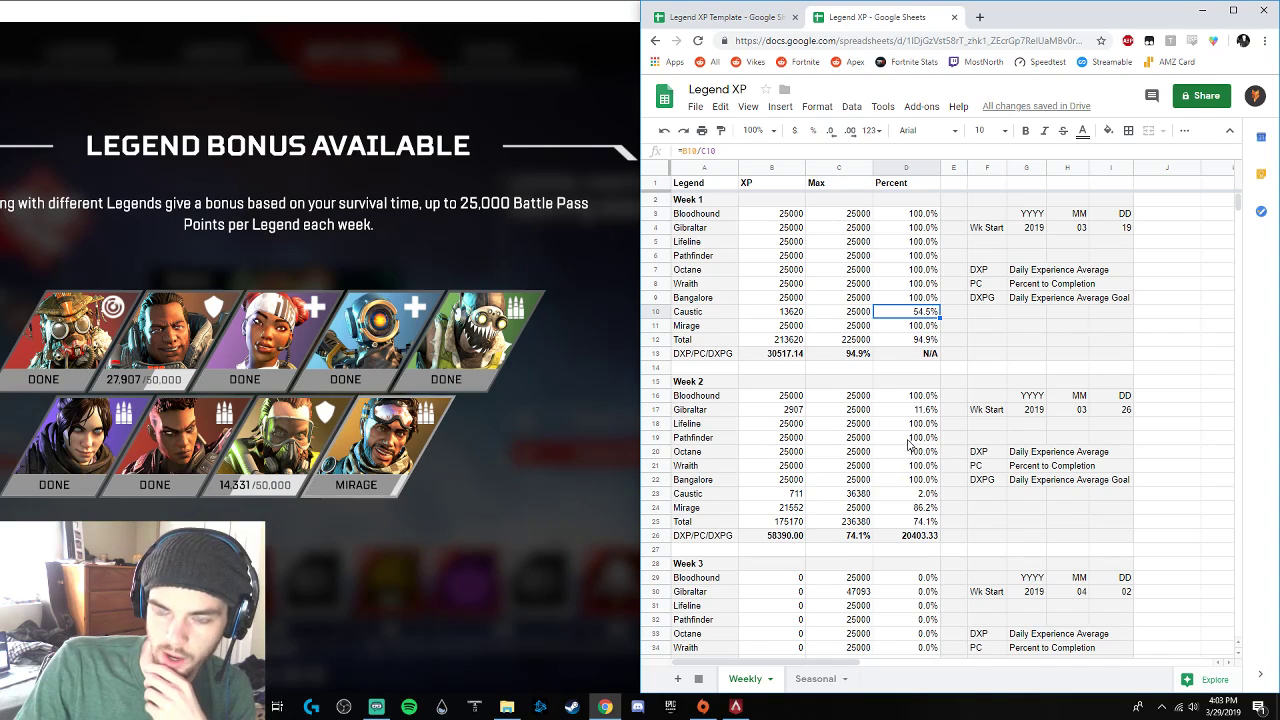
drag(911, 398, 925, 505)
click(925, 505)
click(925, 494)
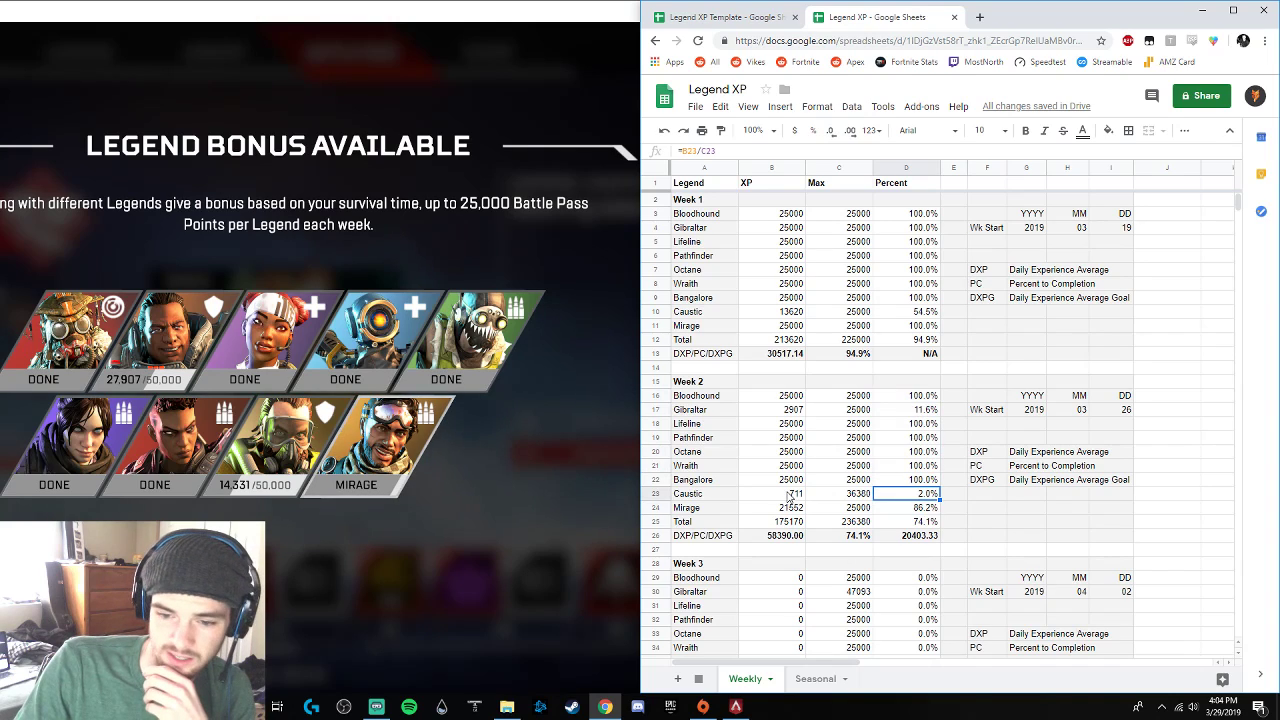
- Check Gibraltar's Week 2 percent formula and the Seasonal sheet's Running Total Daily Experience Average Goal formula
click(921, 413)
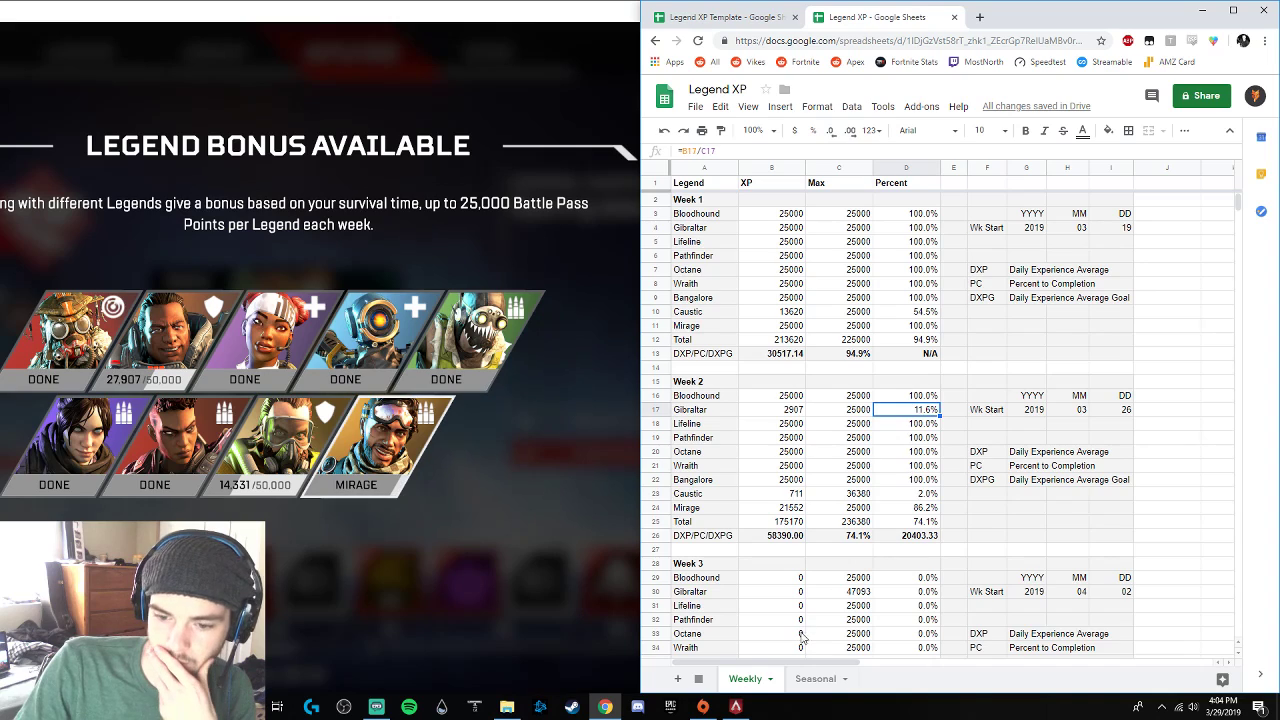
click(812, 678)
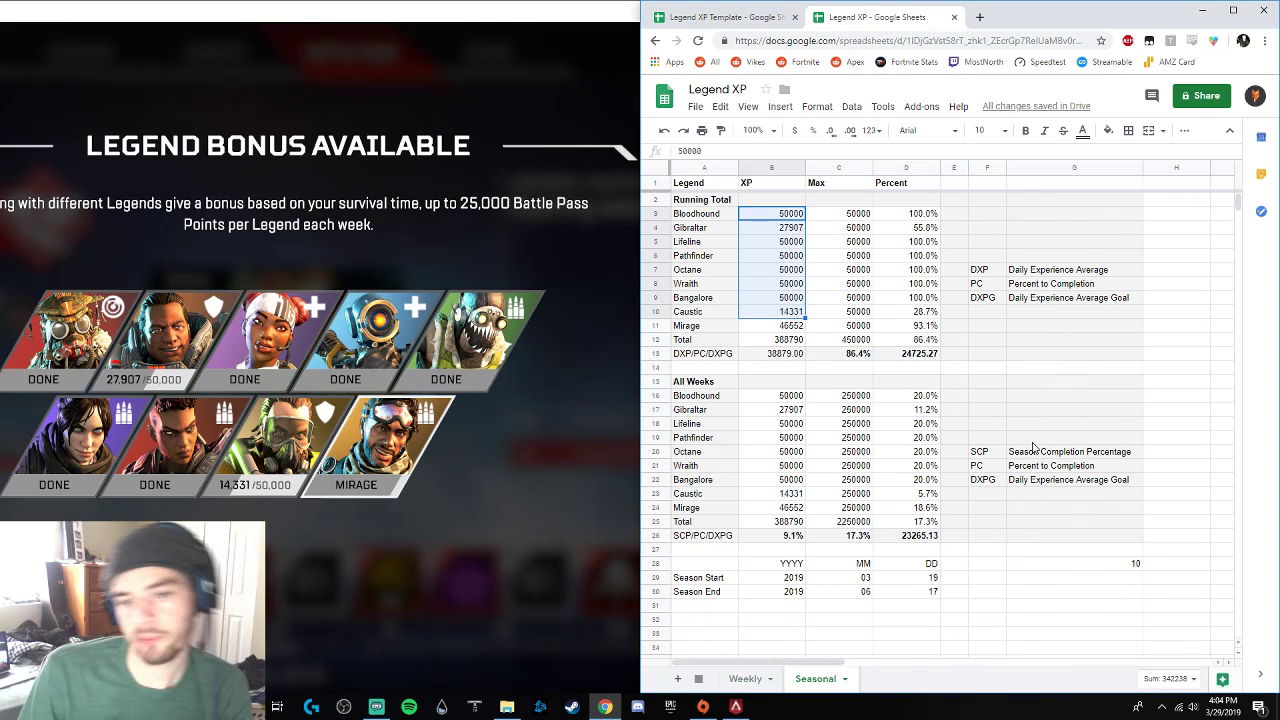
click(922, 353)
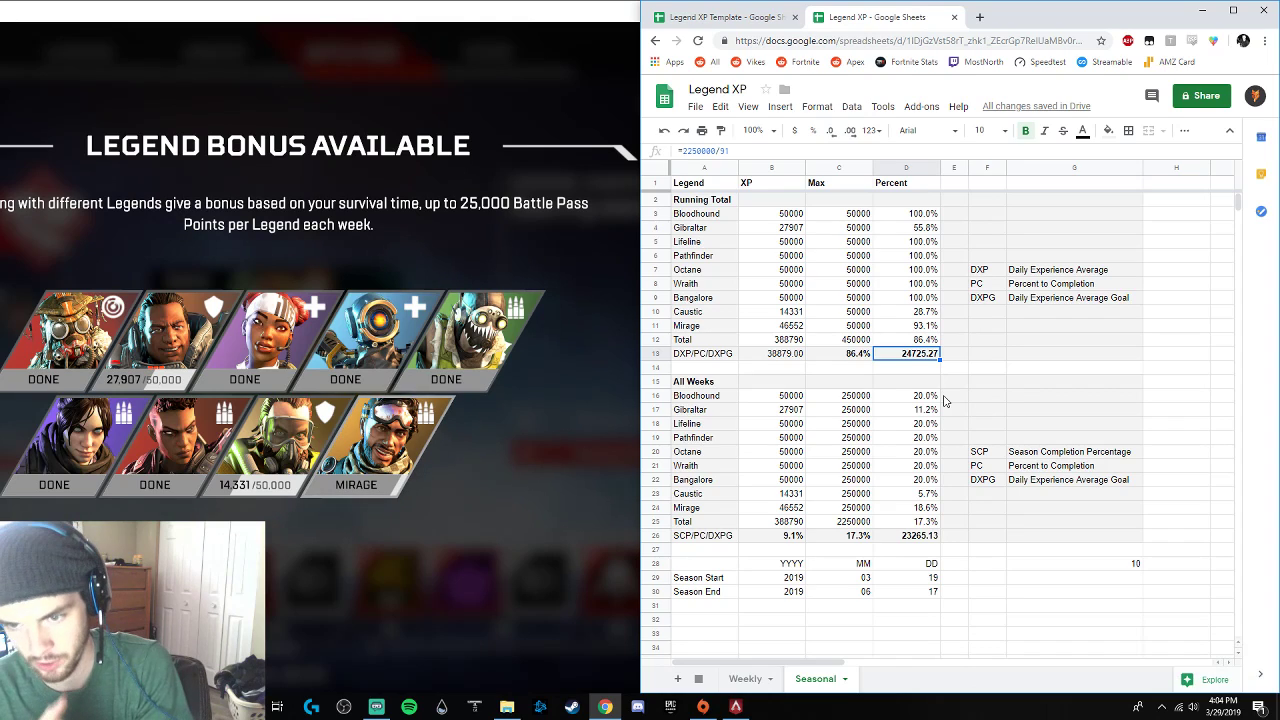
- Try changing the Running Total's Daily Experience Average Goal formula to =1750000/91
click(711, 151)
drag(716, 151, 686, 155)
text(1750000)
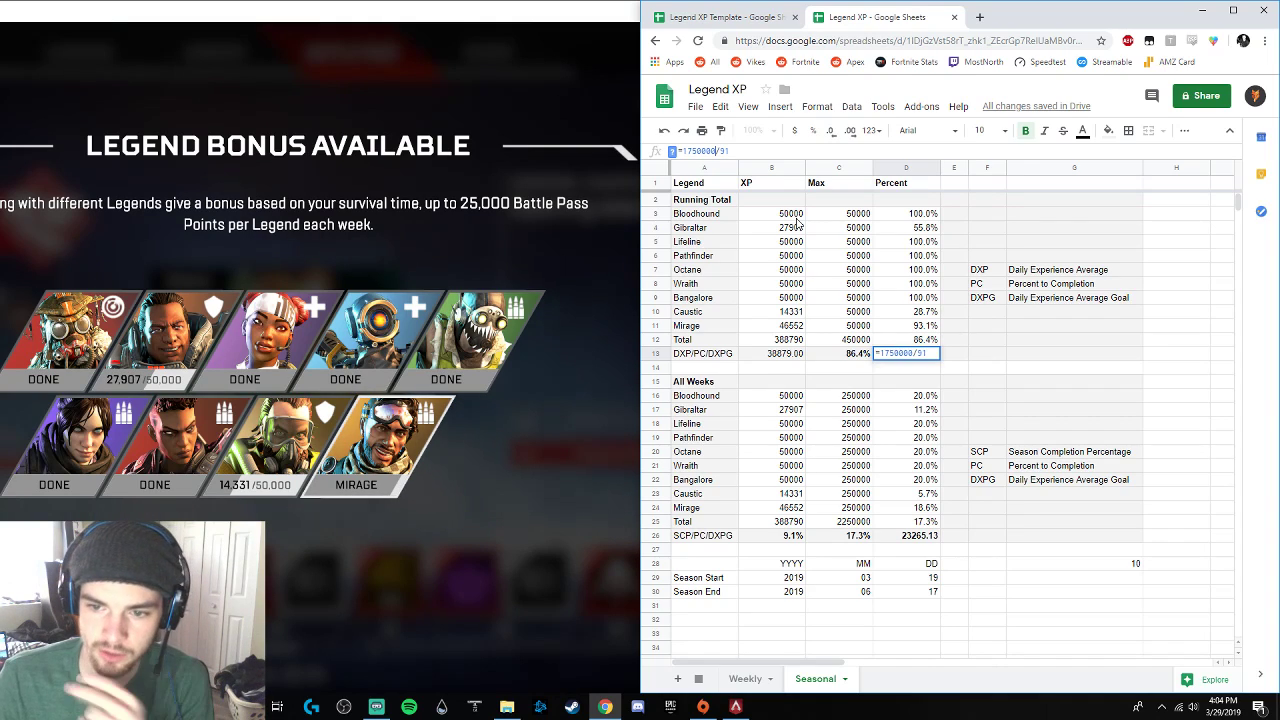
key(Return)
click(918, 356)
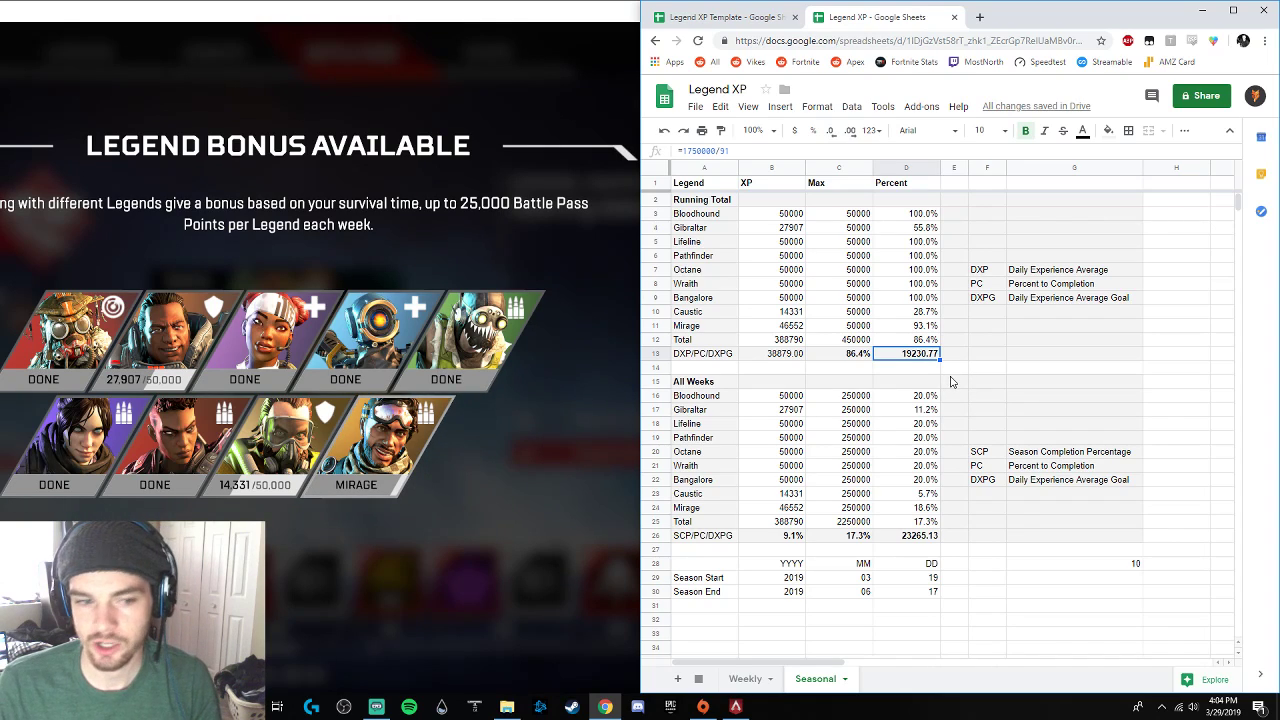
- Check the Running Total's Percent to Completion formula and make its Daily Experience Average value bold
click(860, 355)
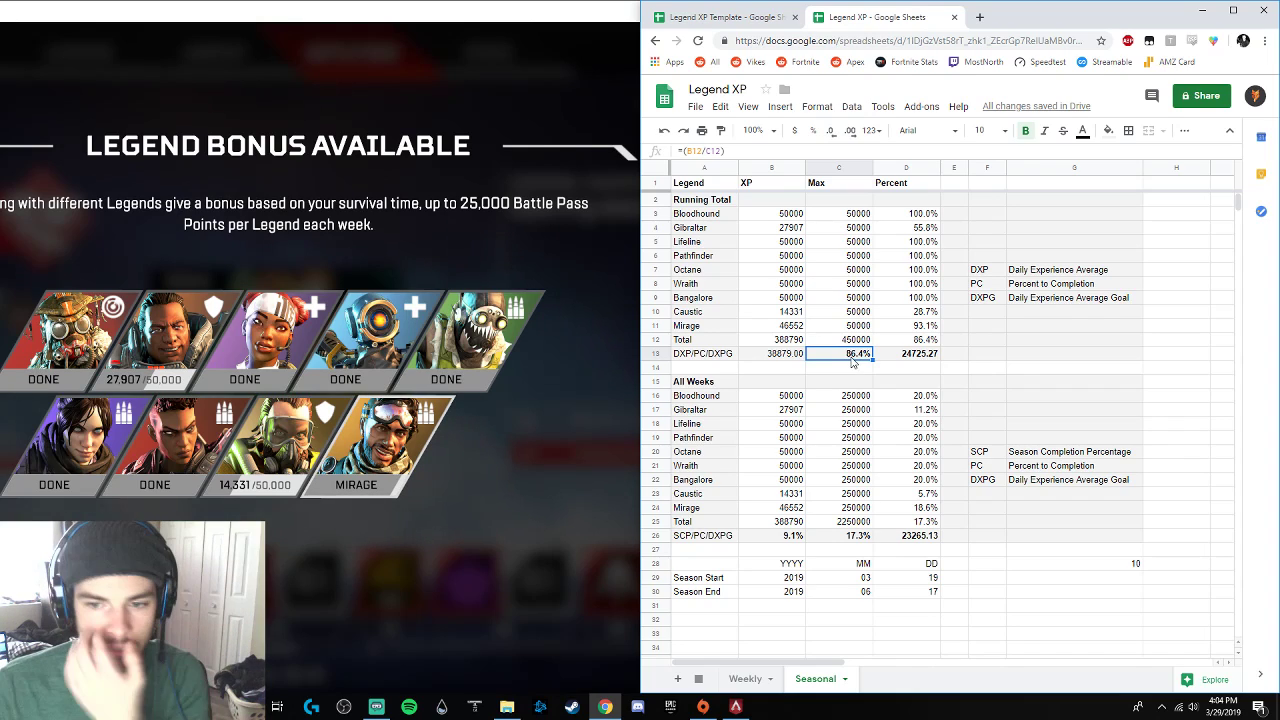
click(783, 360)
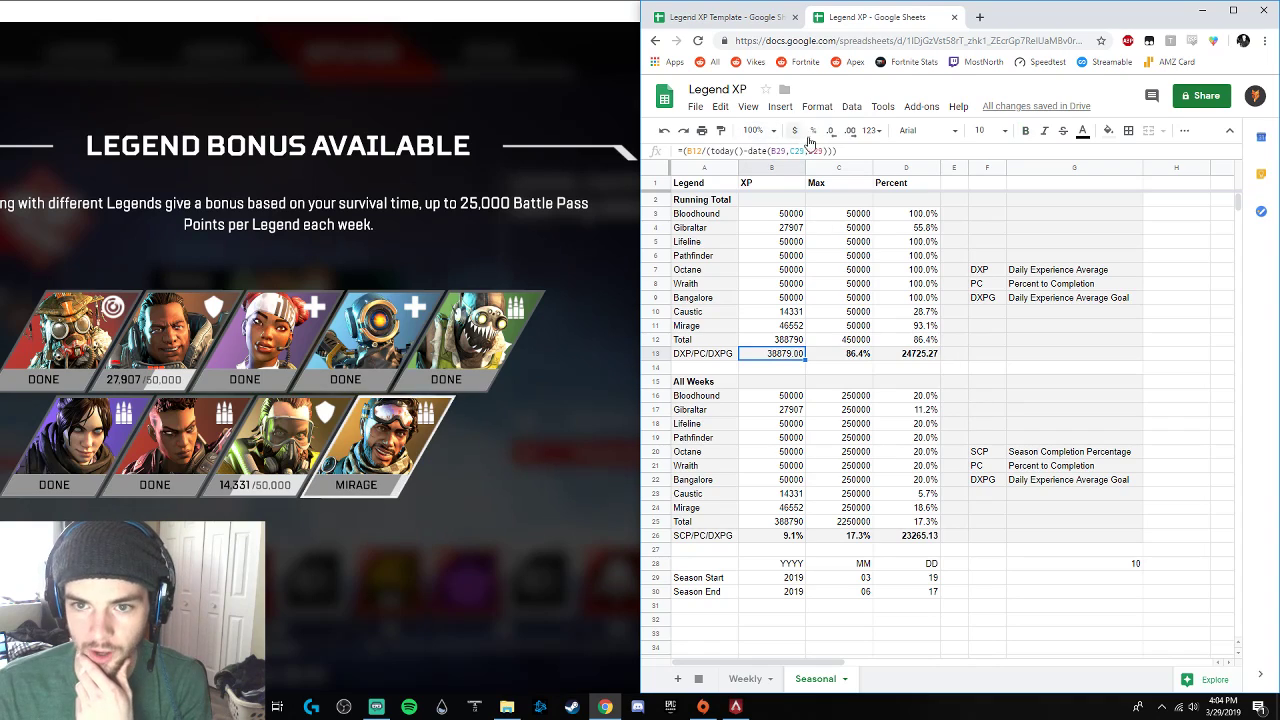
click(1022, 133)
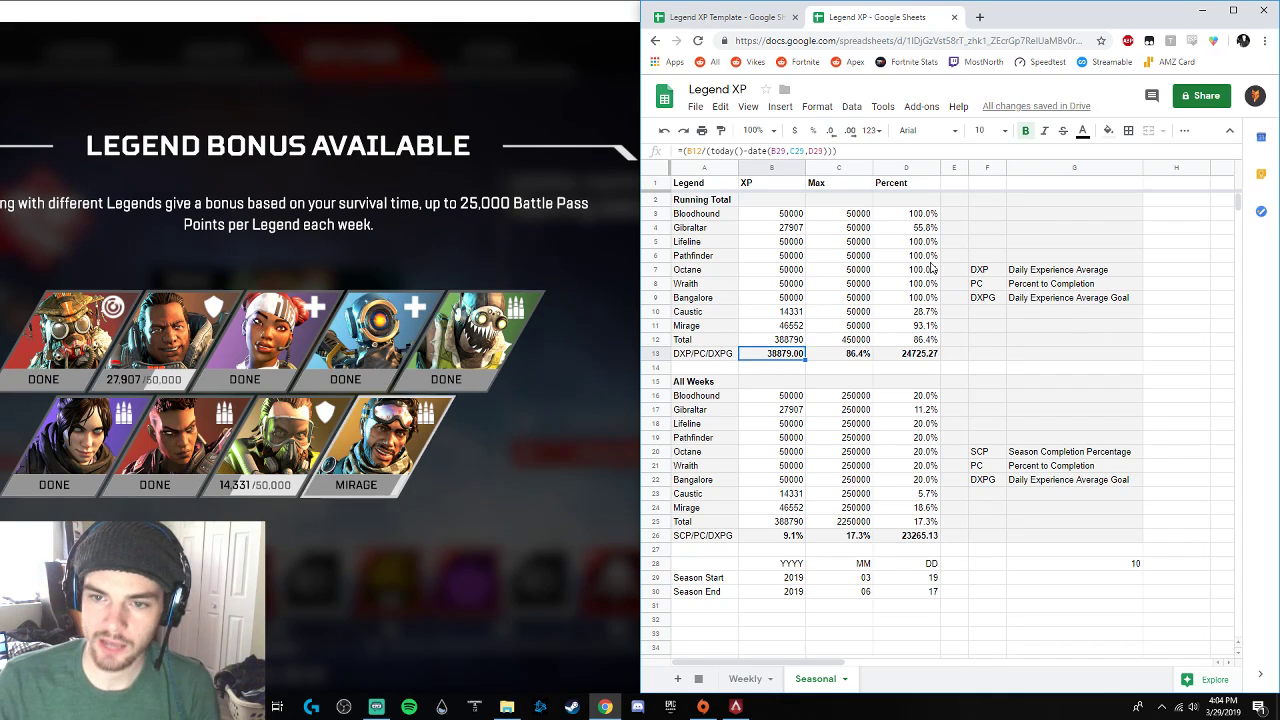
- Examine the Max formulas of all legends in the Running Total, including Caustic's
drag(856, 220, 857, 332)
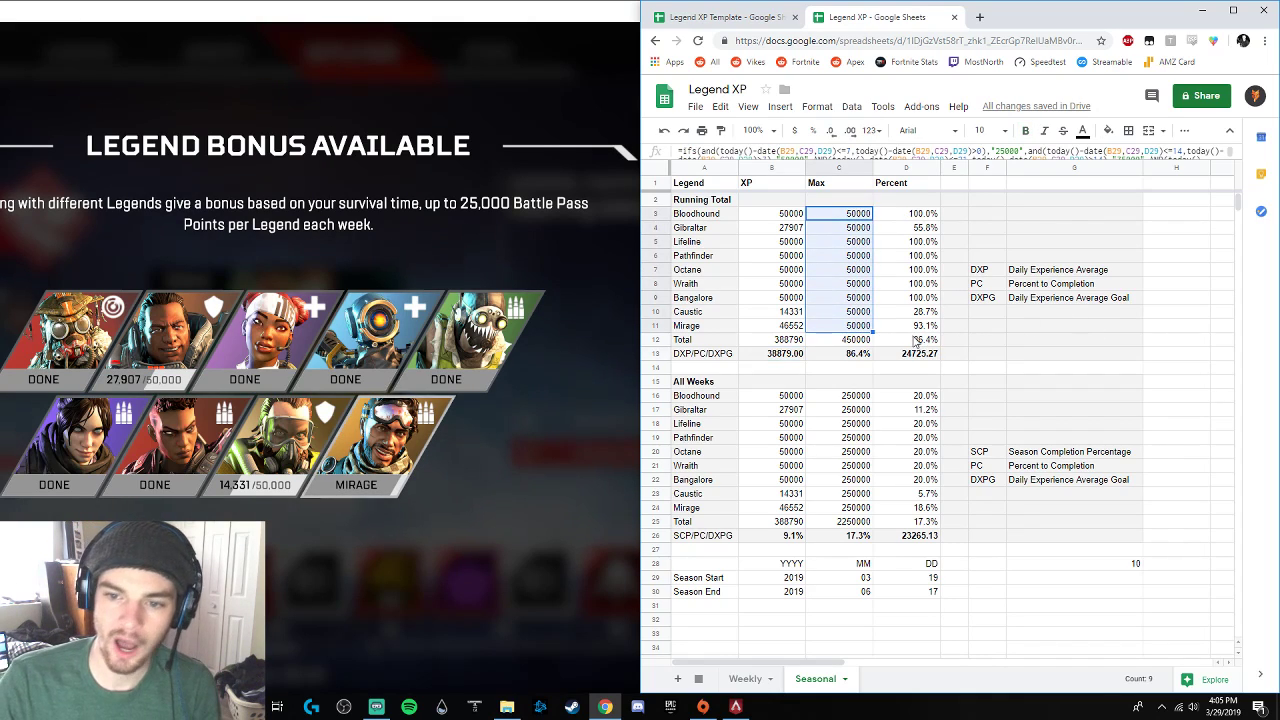
click(890, 327)
click(860, 317)
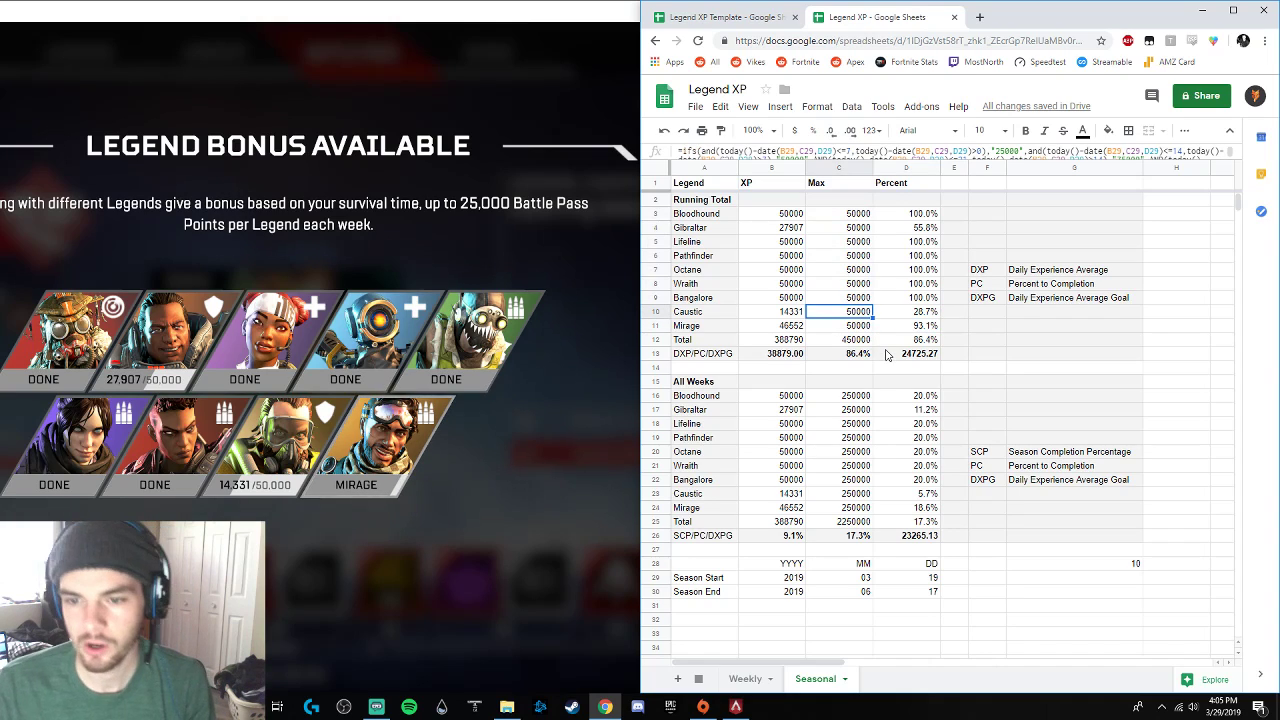
drag(855, 214, 857, 327)
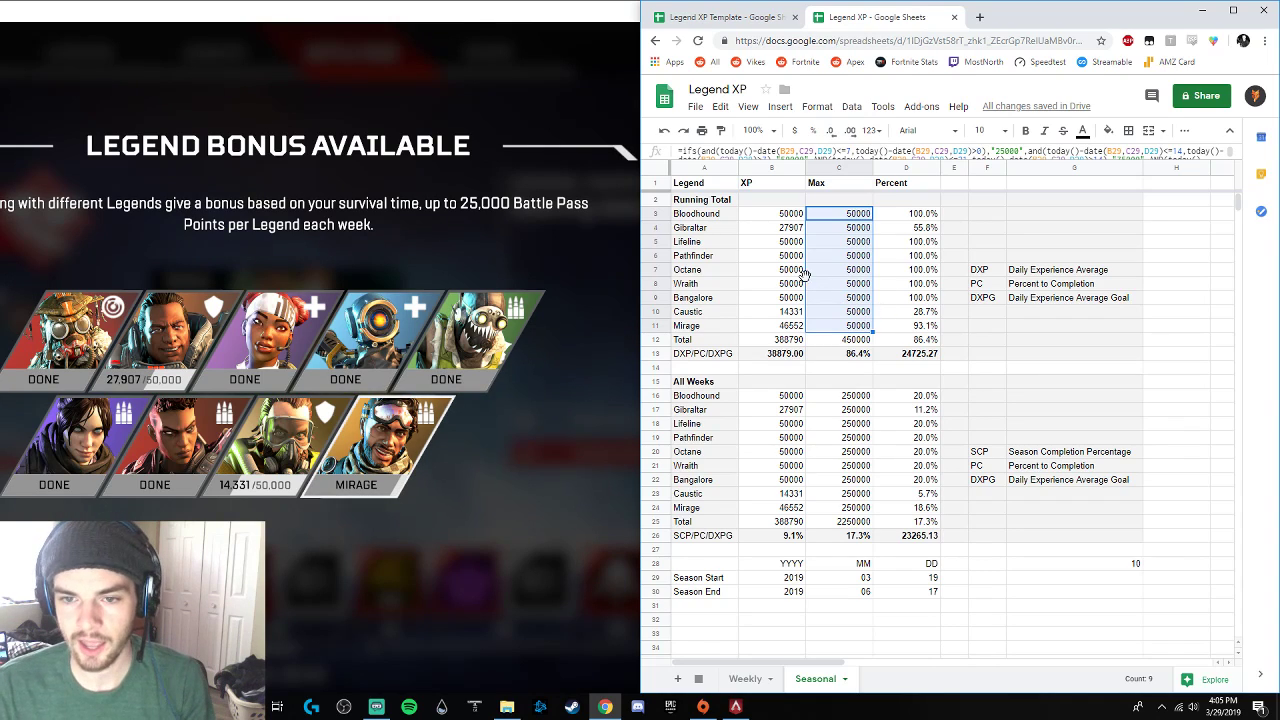
- Compare Bloodhound's All Weeks XP formula with its Running Total XP entry, and review the Running Total Max values beside it
click(783, 397)
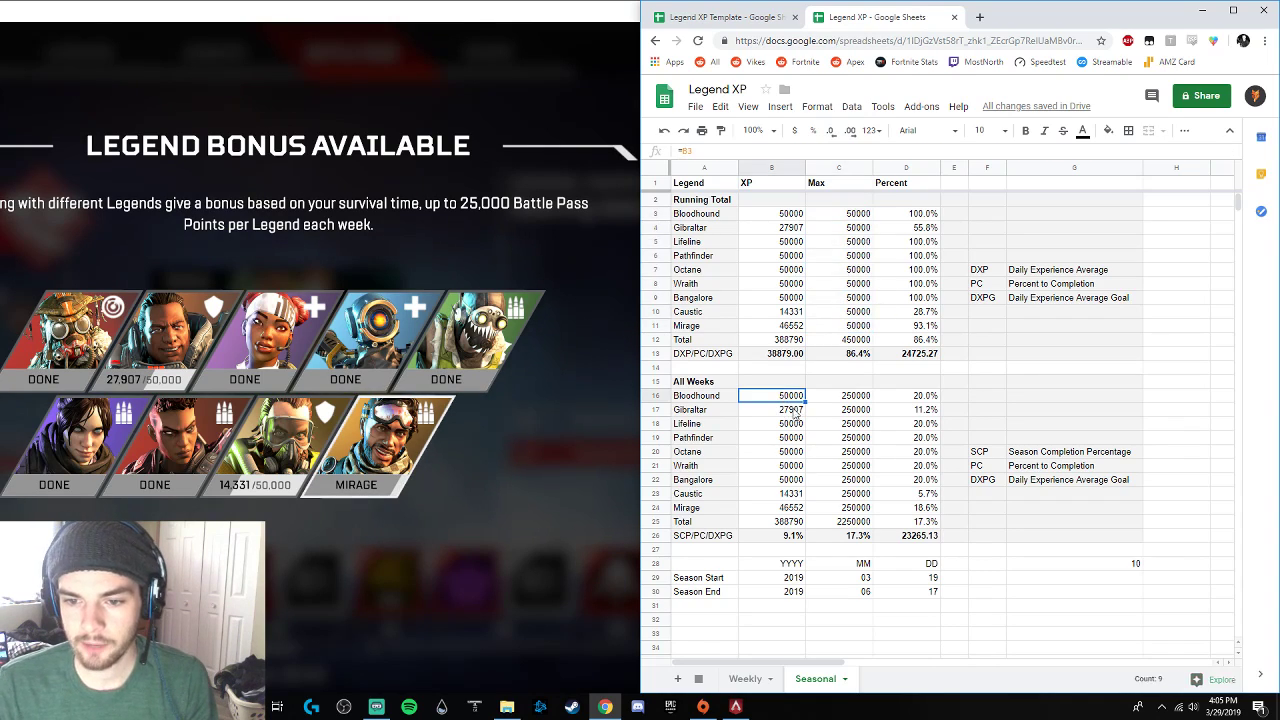
click(795, 215)
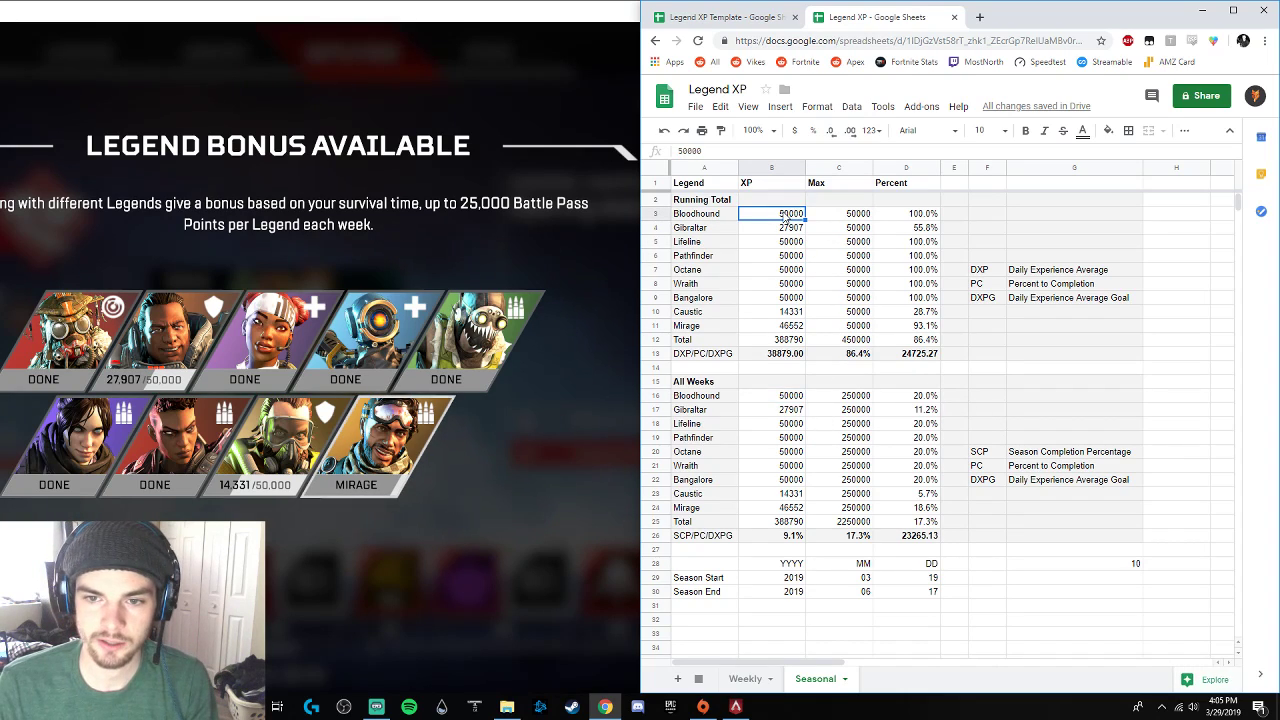
click(850, 218)
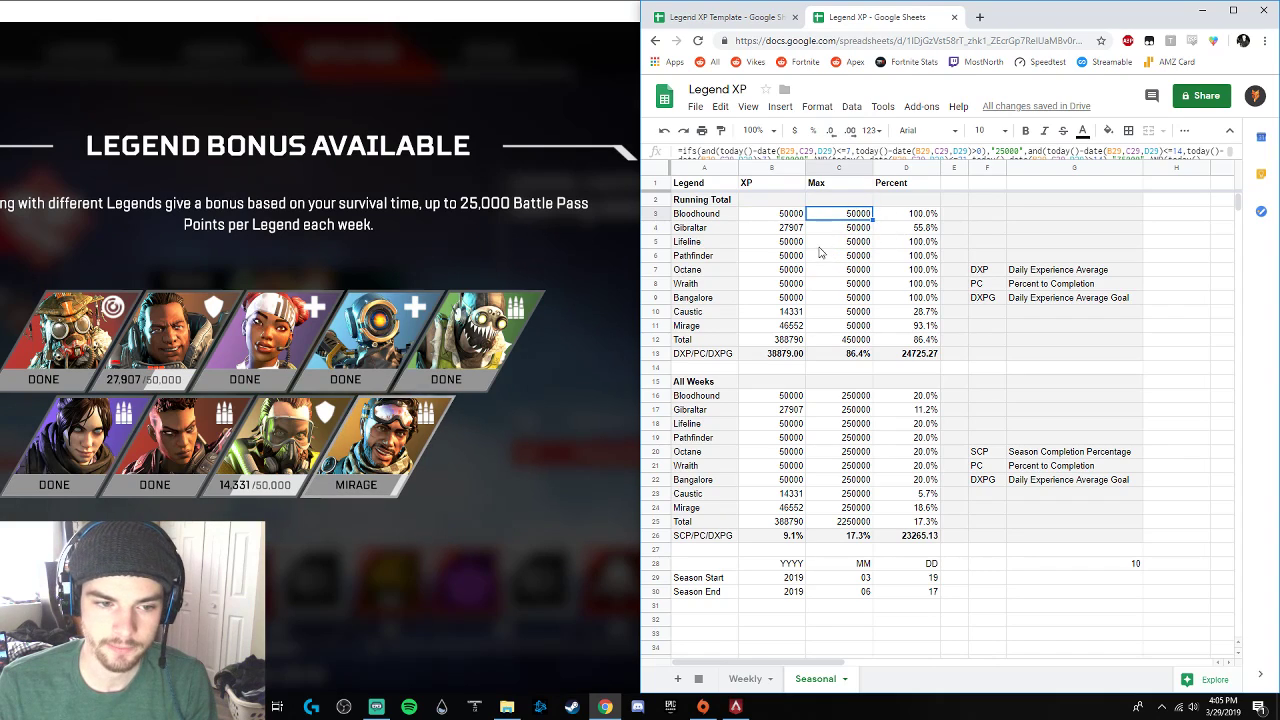
drag(858, 218, 862, 334)
drag(775, 215, 865, 258)
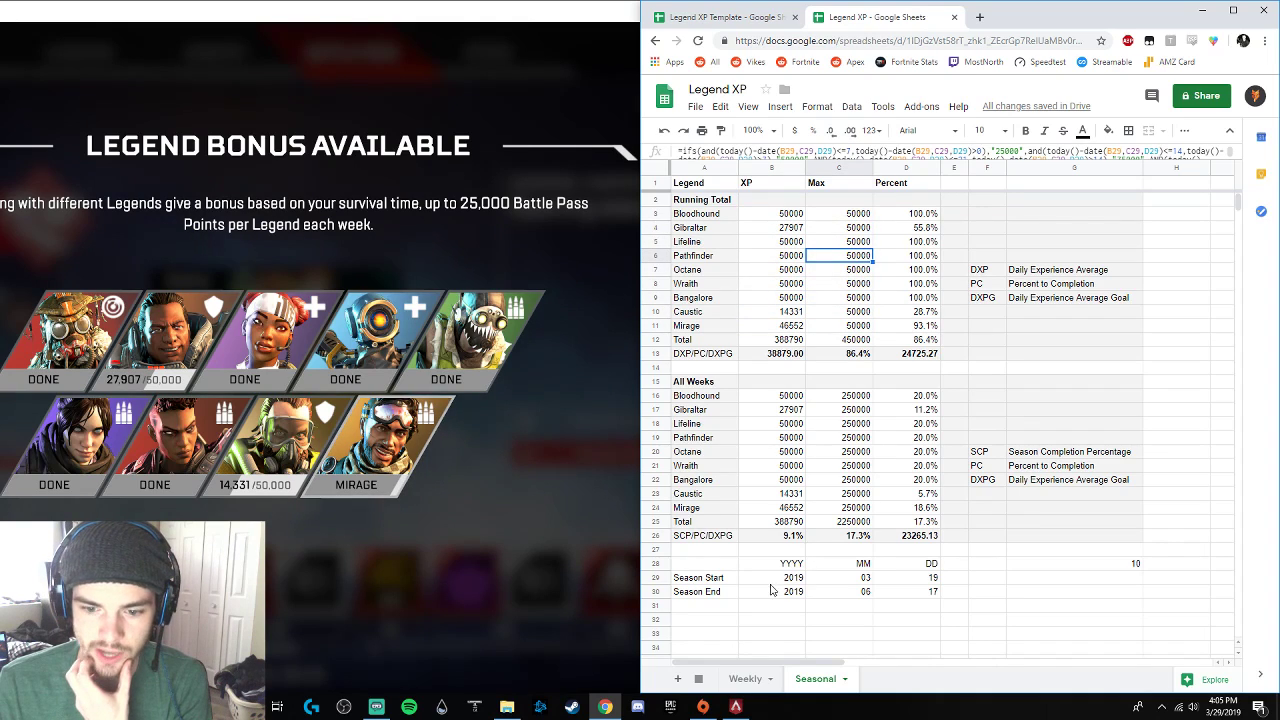
- View the Weekly sheet briefly, and check the Seasonal All Weeks Percent to Completion formula against its Total Max and Total XP formulas
click(745, 679)
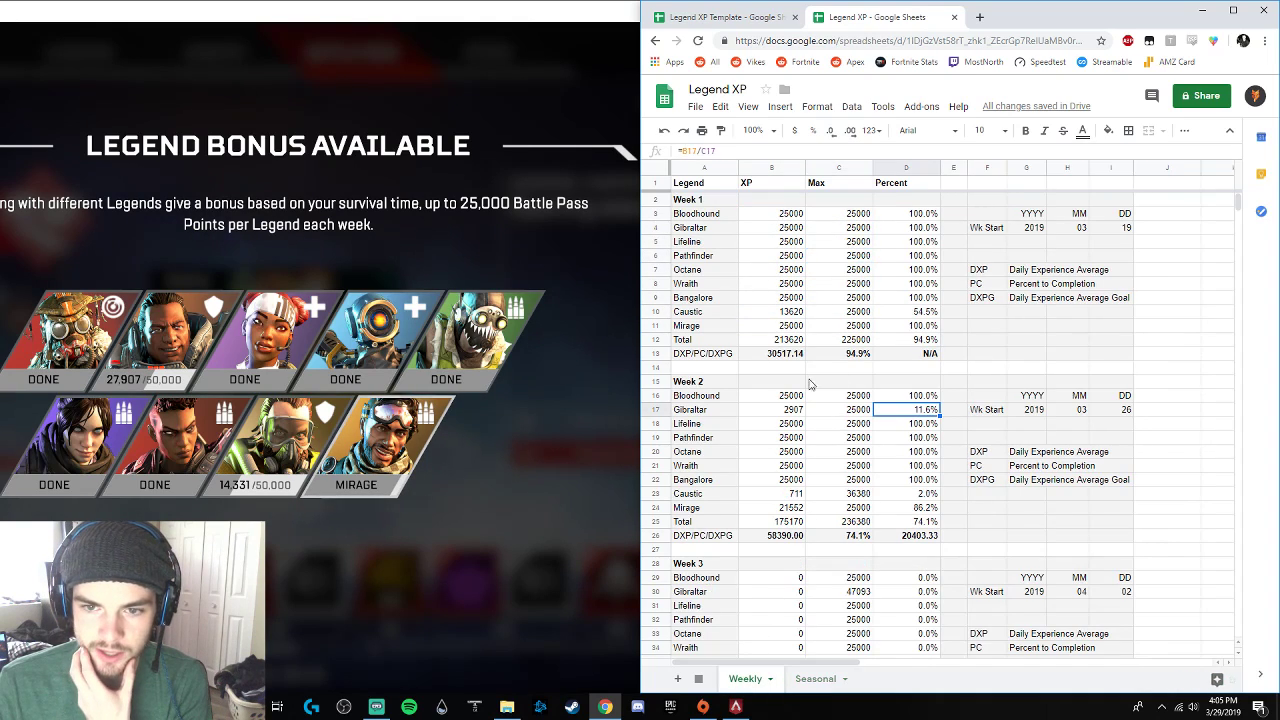
click(816, 680)
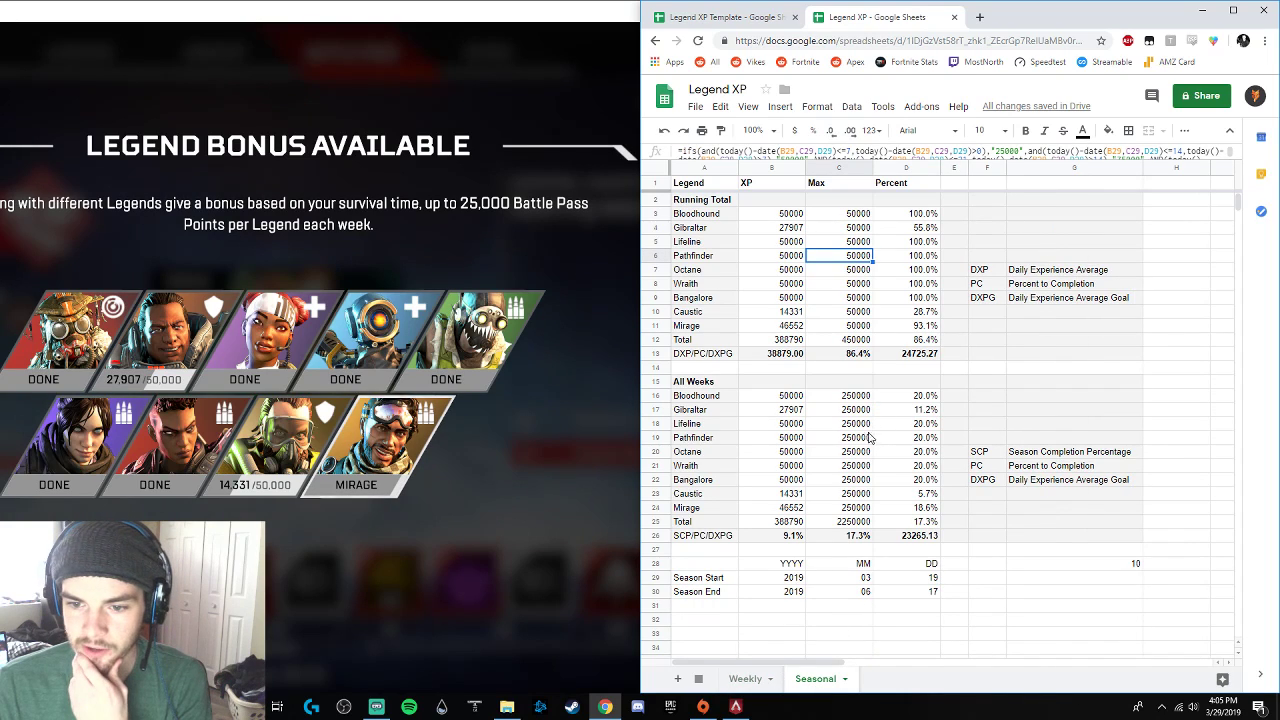
click(858, 537)
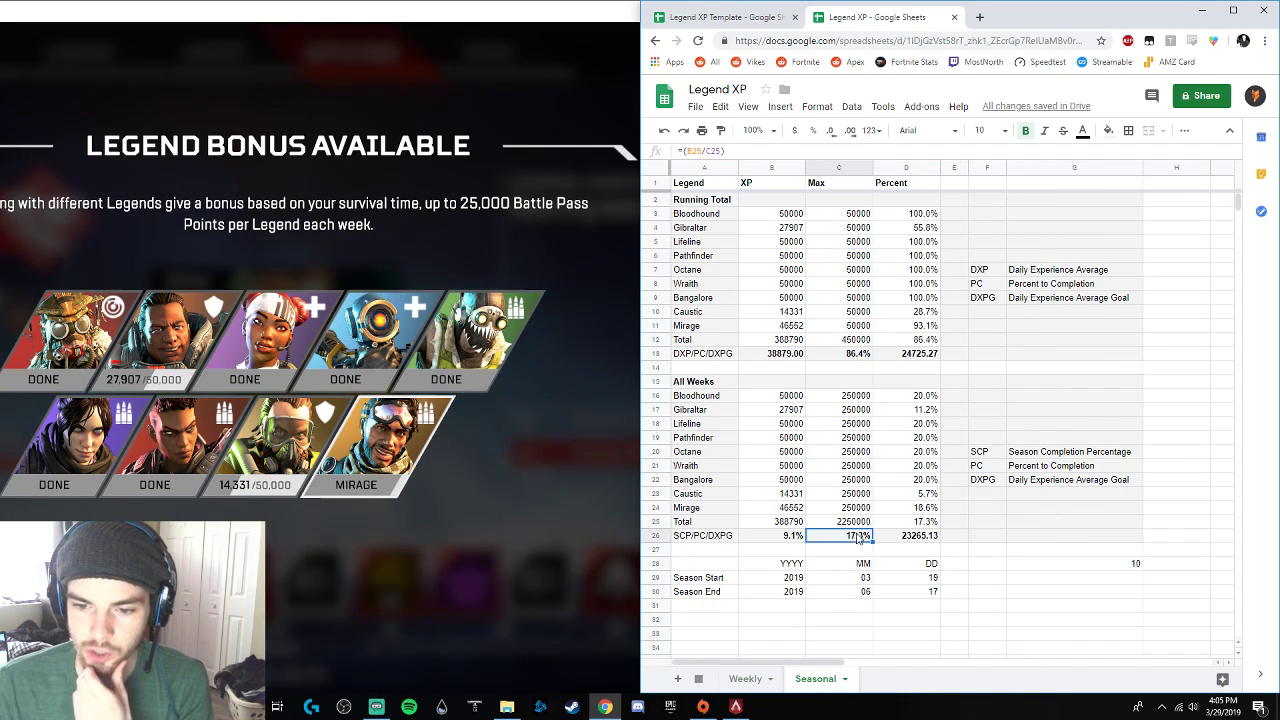
click(857, 524)
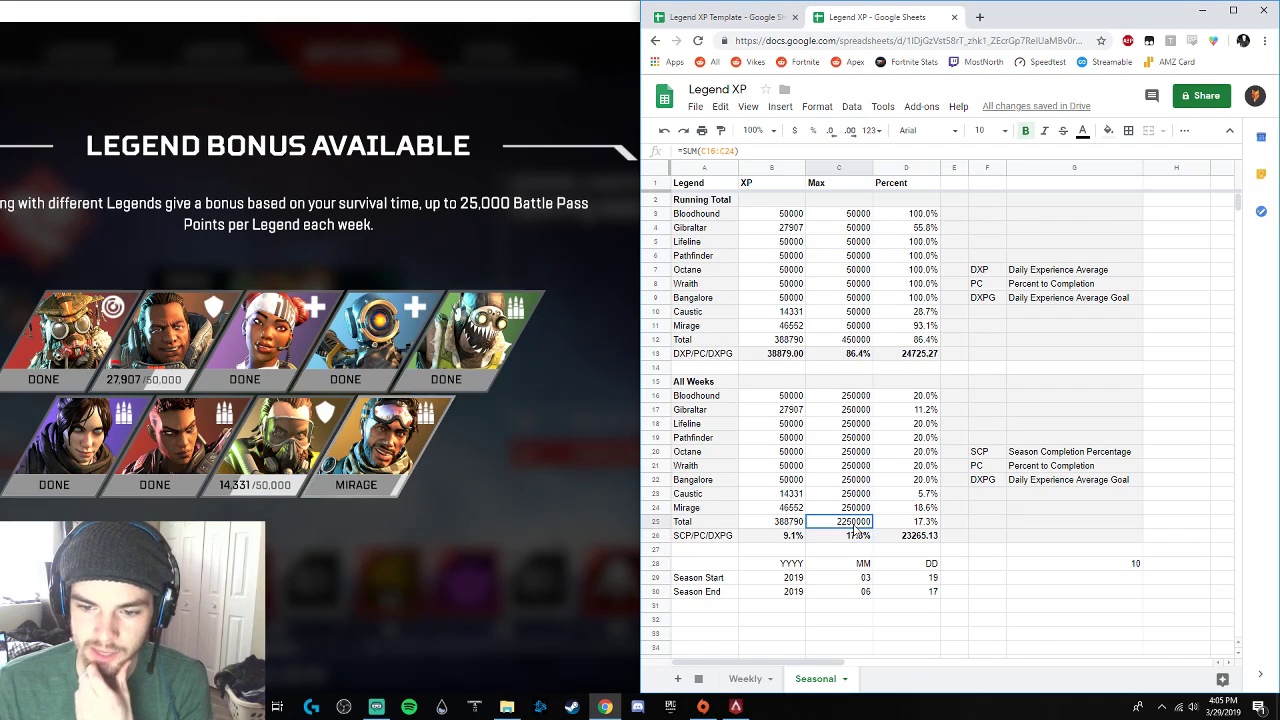
click(792, 524)
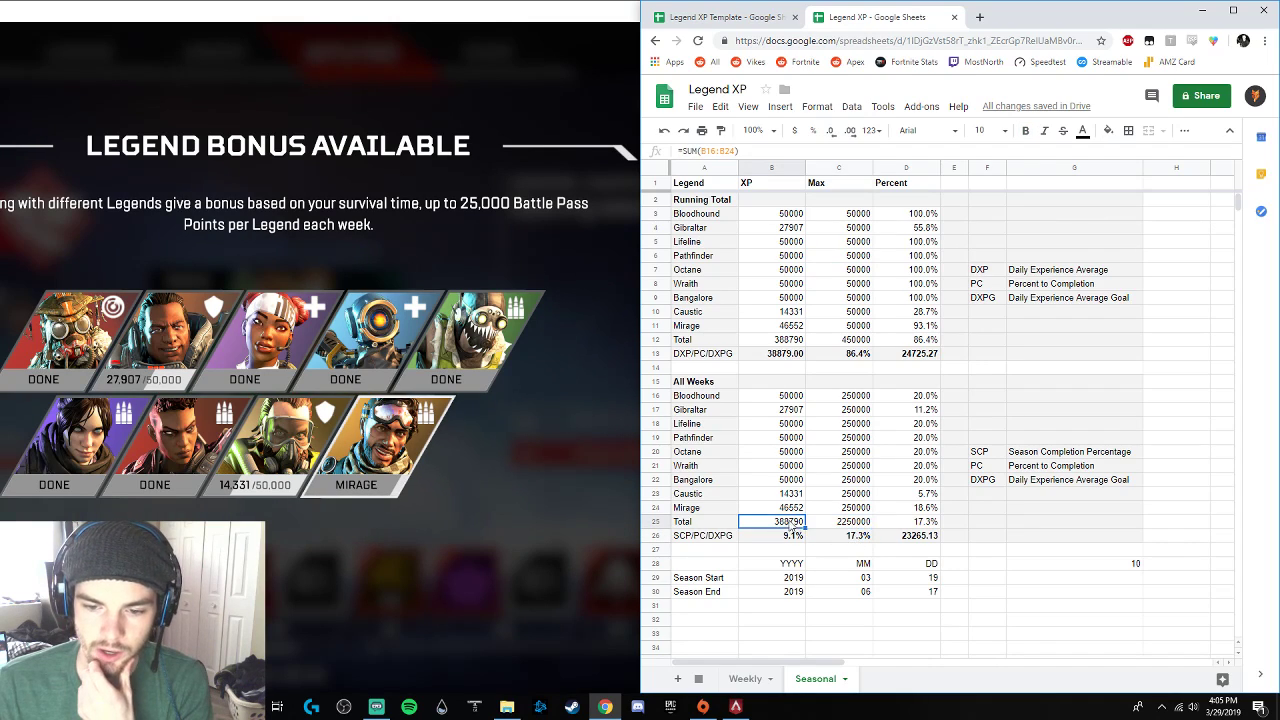
click(851, 538)
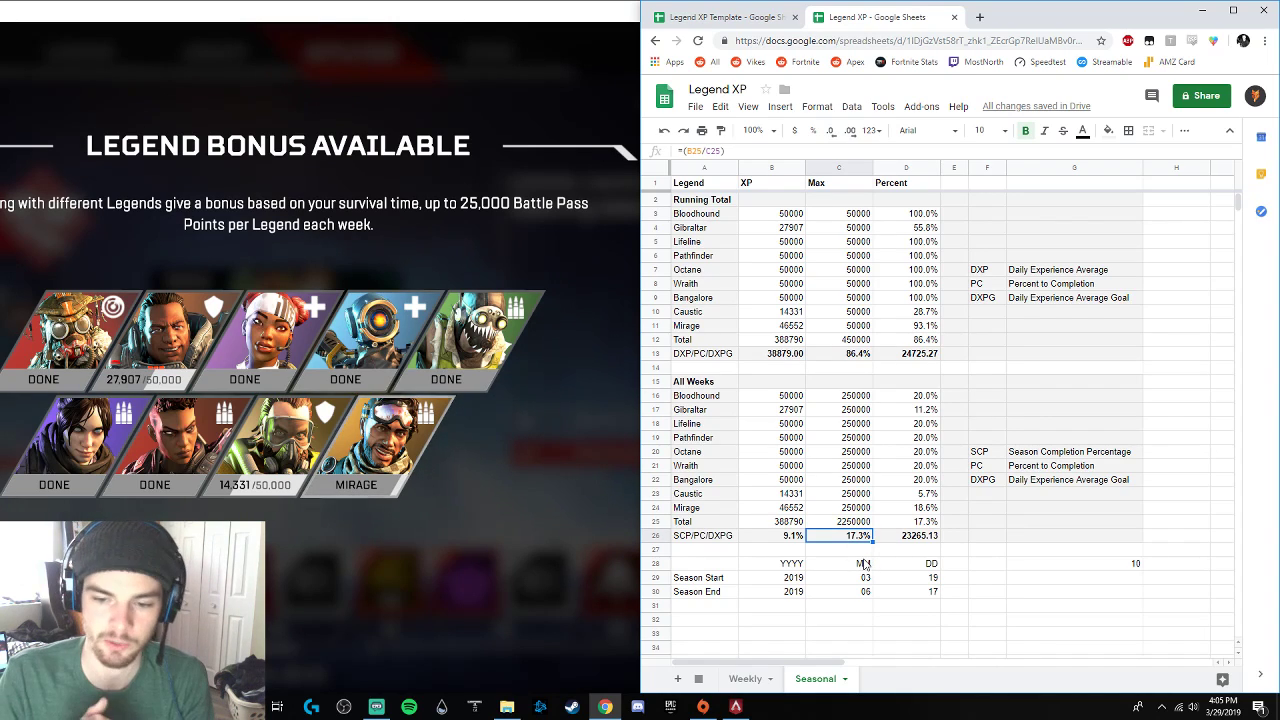
- Compare the Season Completion Percentage formula with the Percent to Completion formula under All Weeks
click(771, 540)
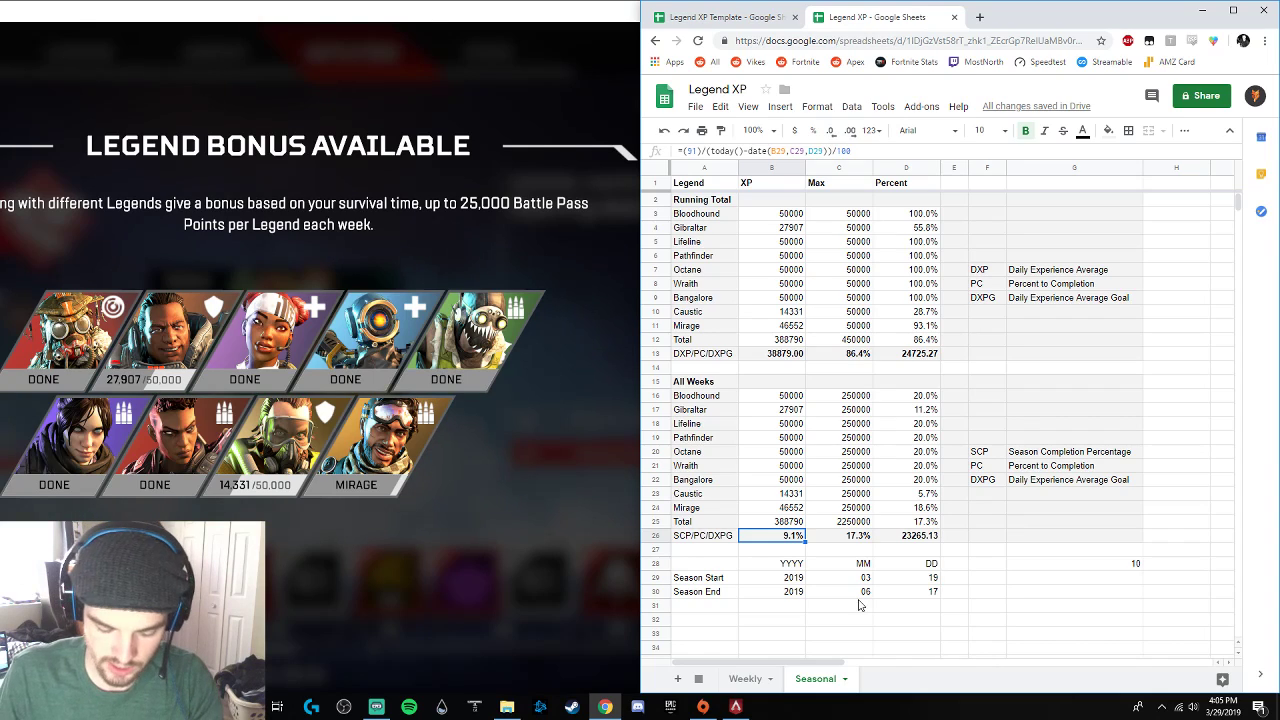
click(830, 540)
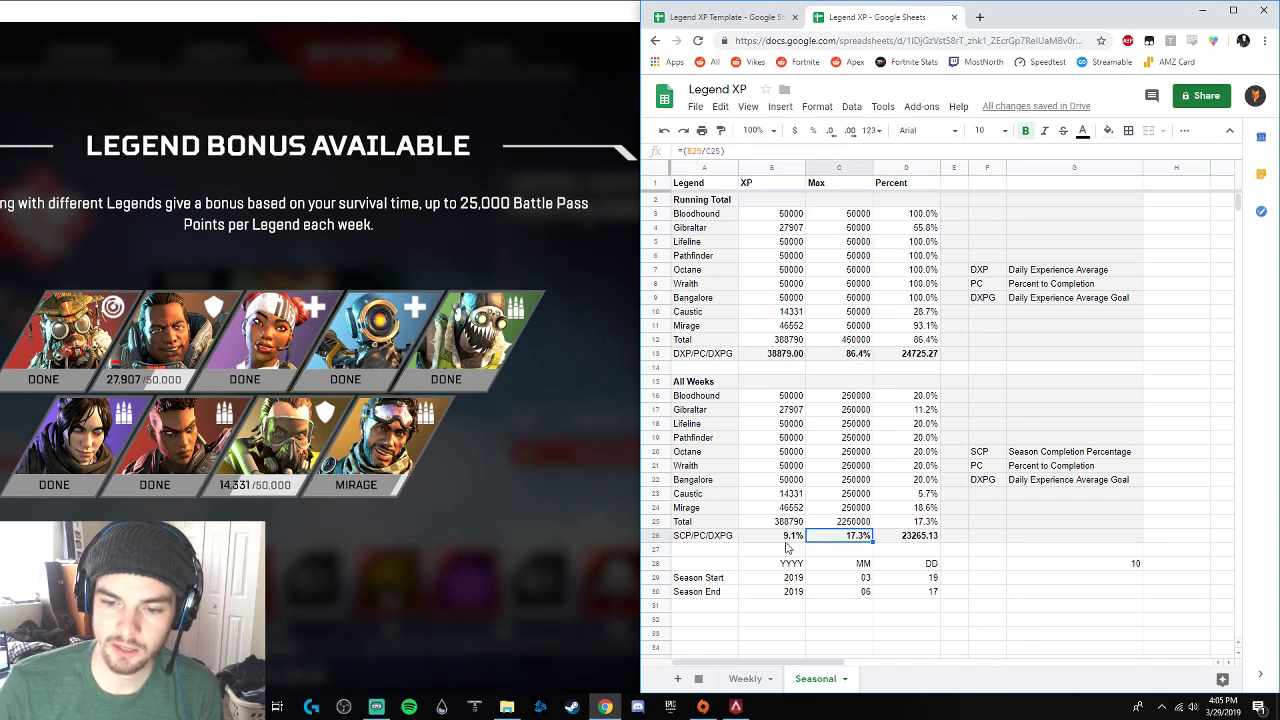
click(784, 541)
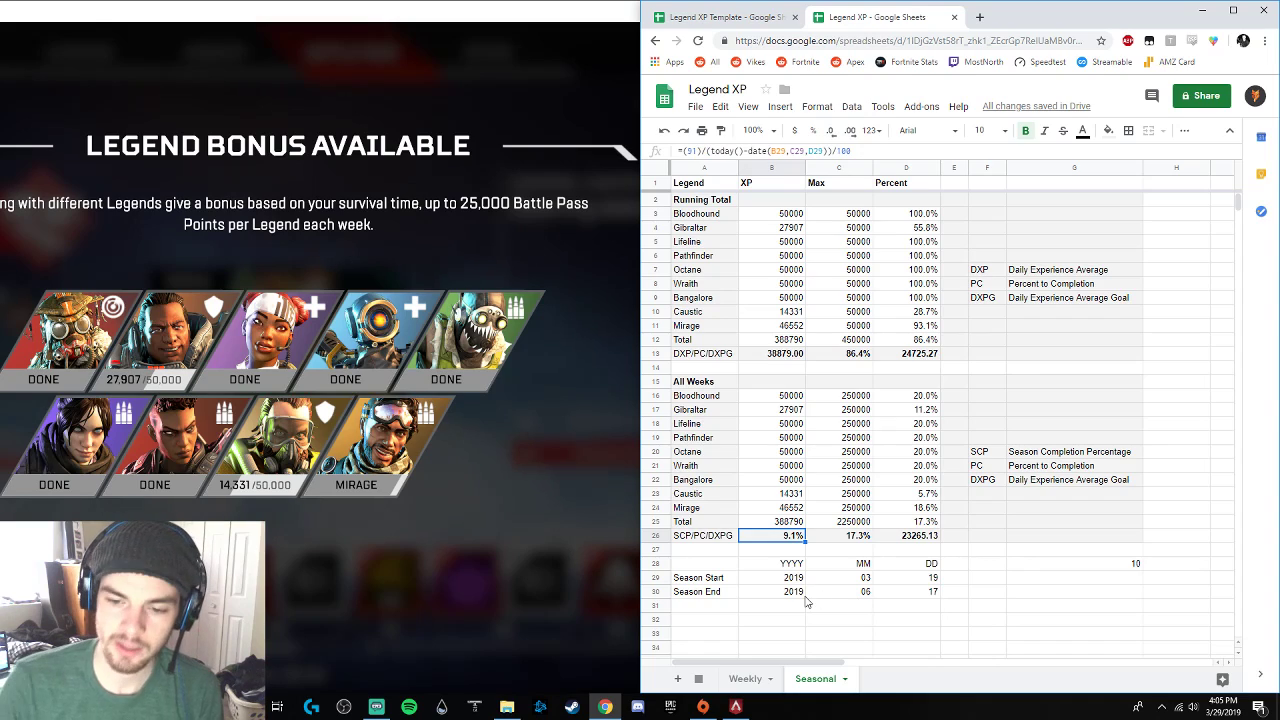
- Compare the Daily Experience Average Goal formulas of the Running Total and All Weeks sections
click(912, 541)
click(910, 357)
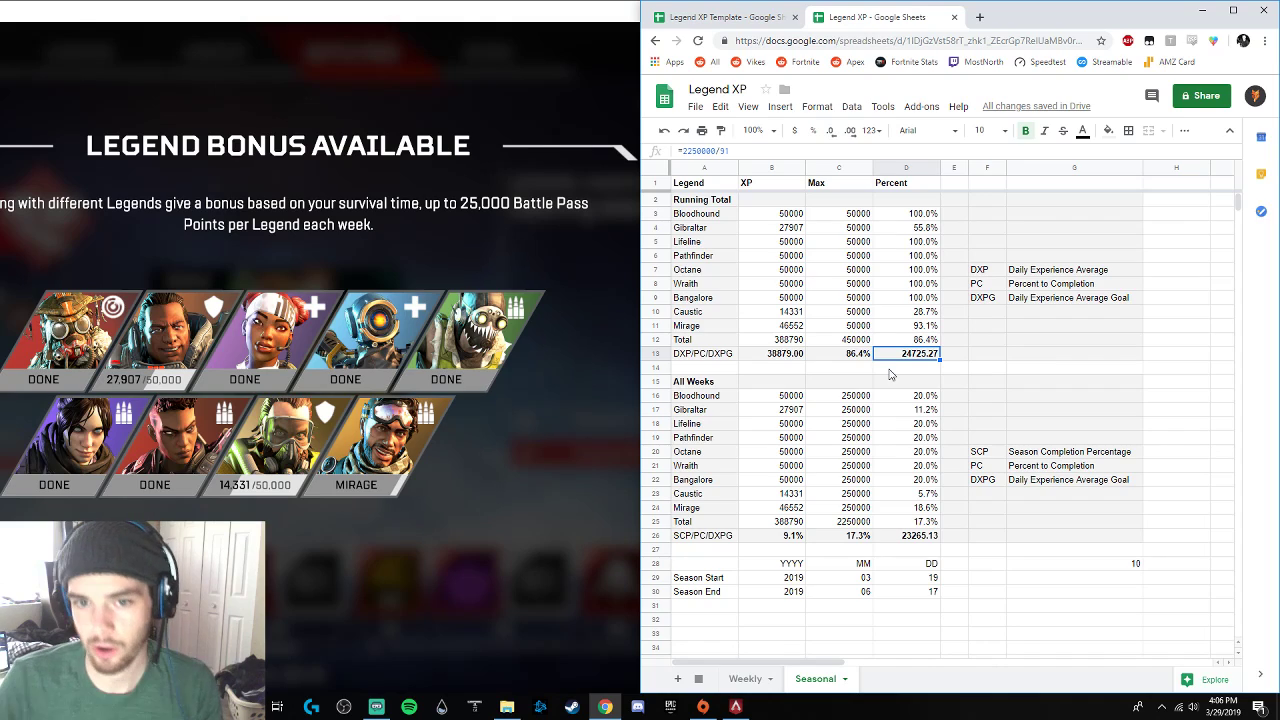
click(913, 538)
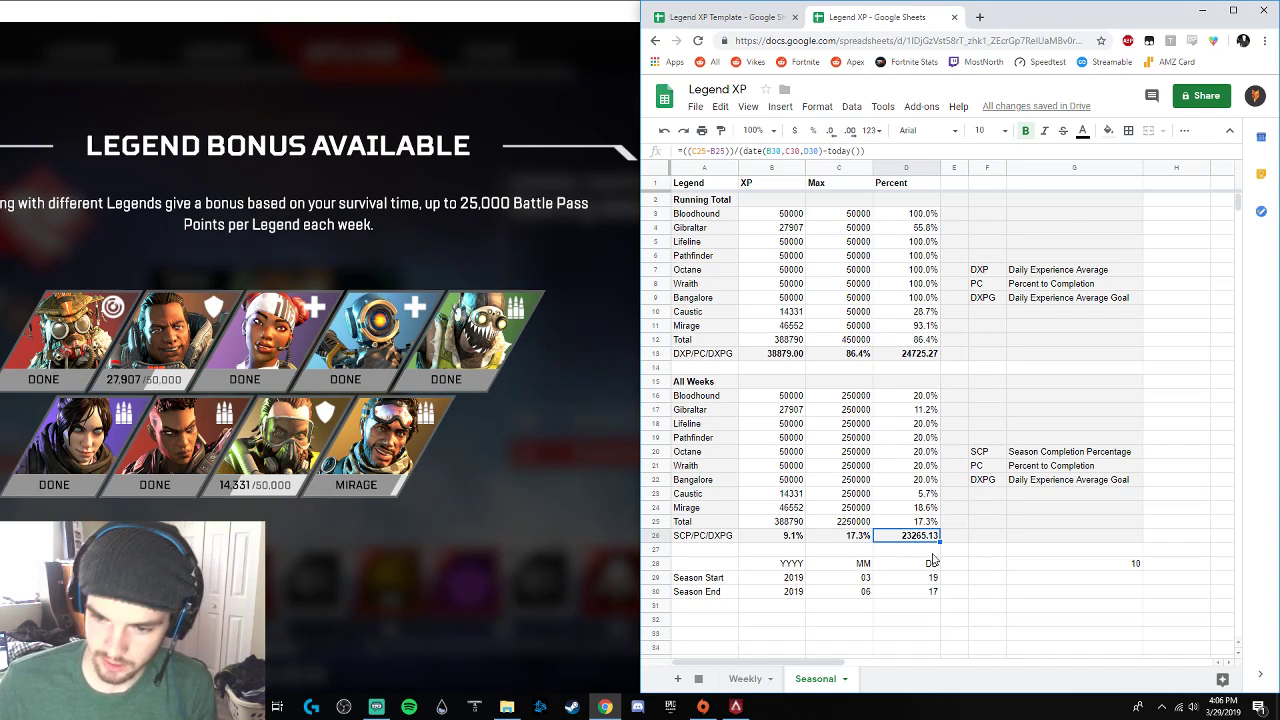
click(909, 355)
click(897, 537)
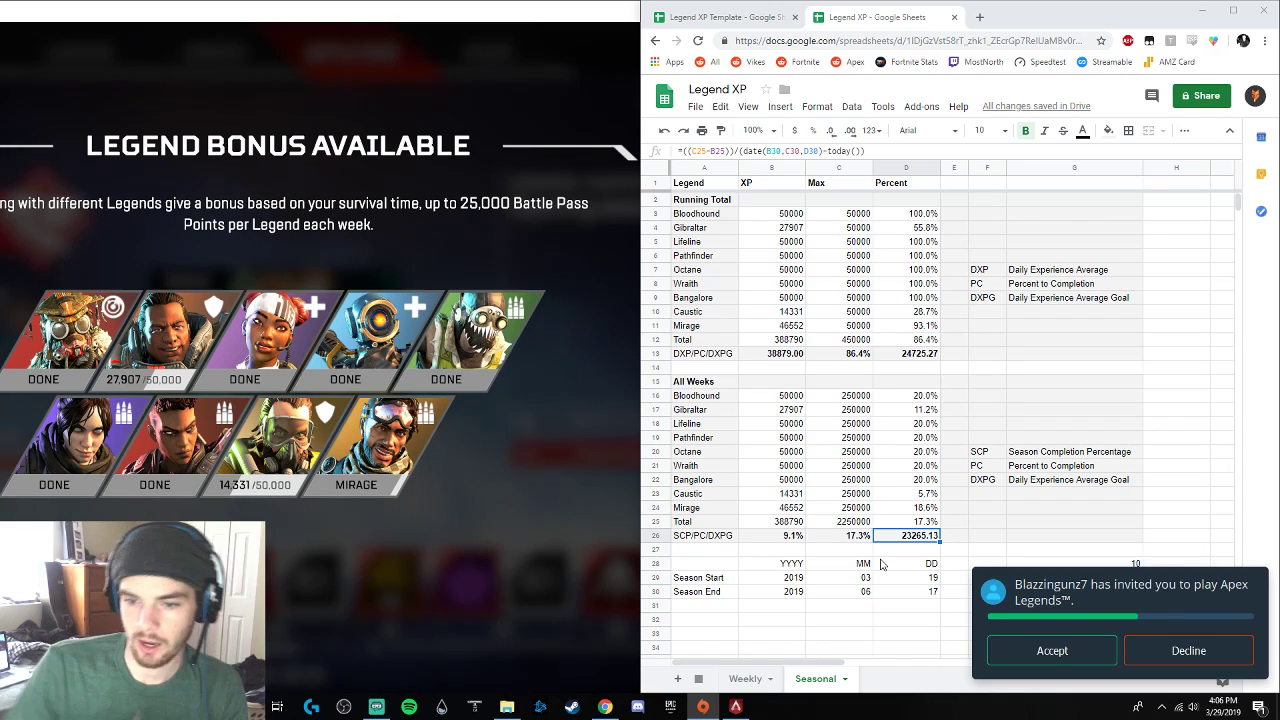
- Review the legends' percent formulas under All Weeks, from Bloodhound and Gibraltar through Caustic
drag(920, 396, 884, 507)
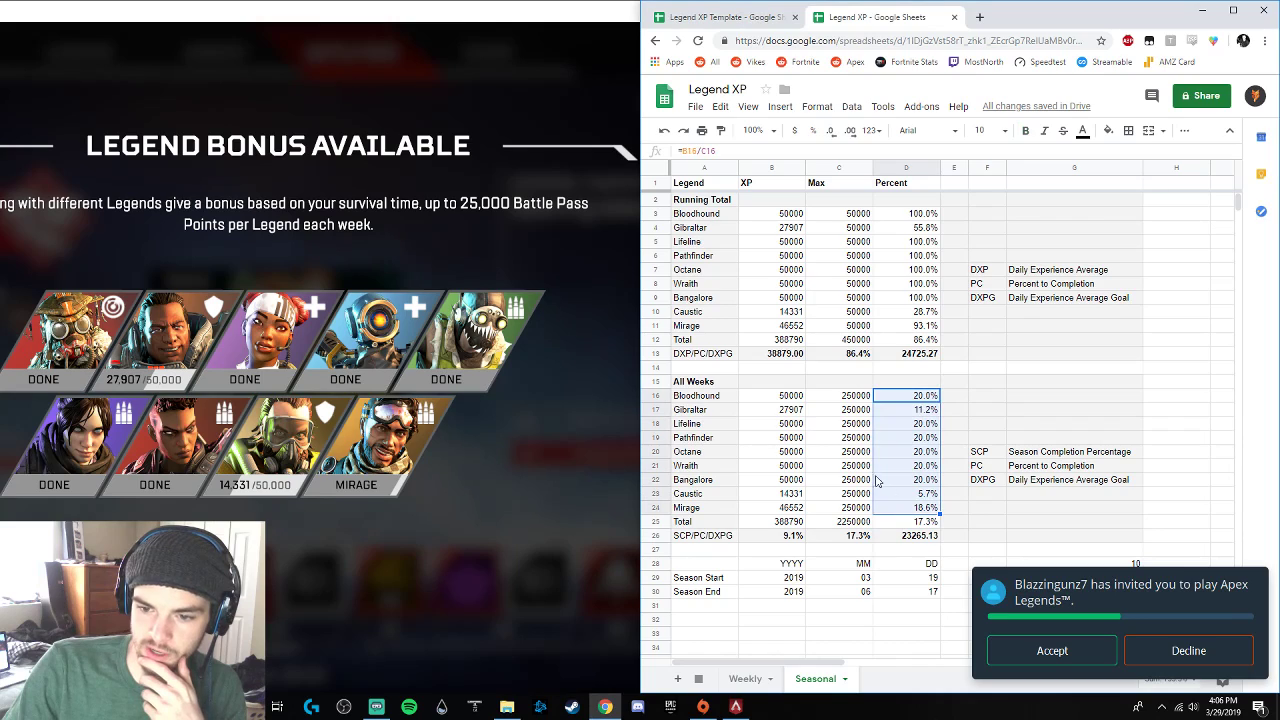
drag(779, 394, 838, 401)
click(900, 407)
click(902, 398)
click(904, 412)
drag(902, 427, 915, 482)
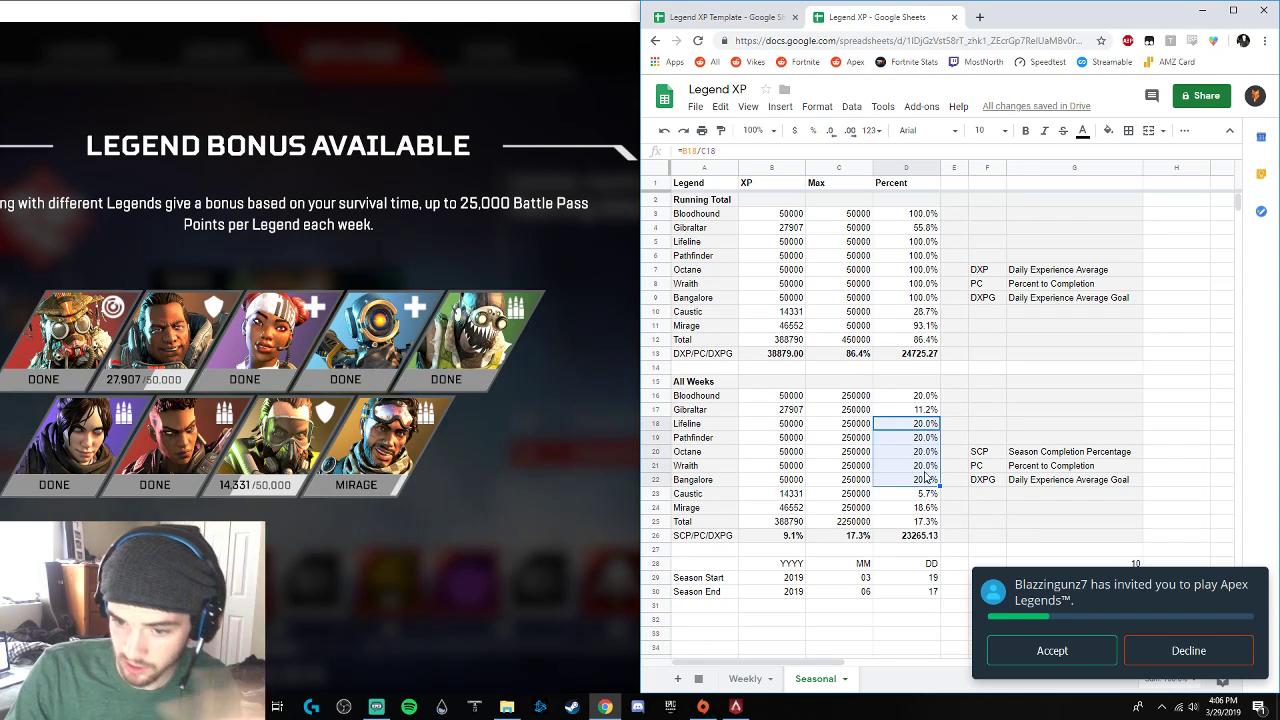
click(925, 495)
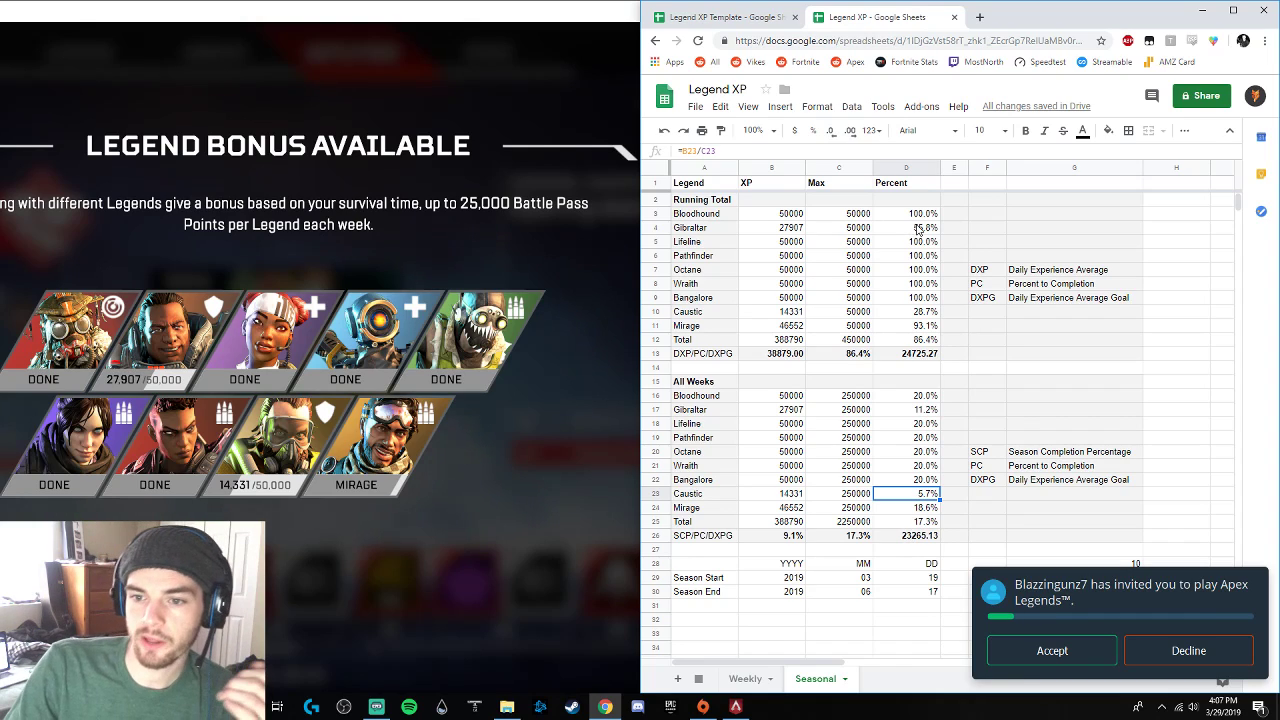
- Compare the Running Total's Percent column with the weekly Percent columns on the Weekly sheet, and return to the Seasonal sheet
drag(918, 214, 908, 333)
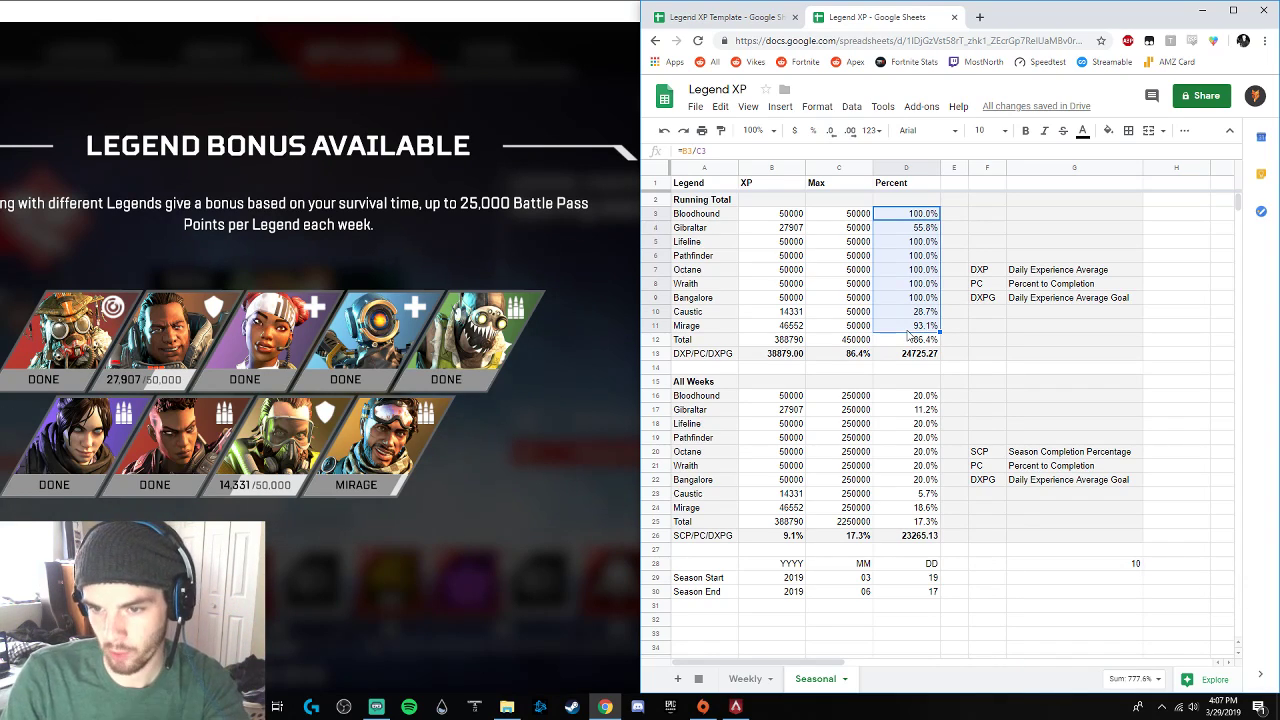
click(745, 679)
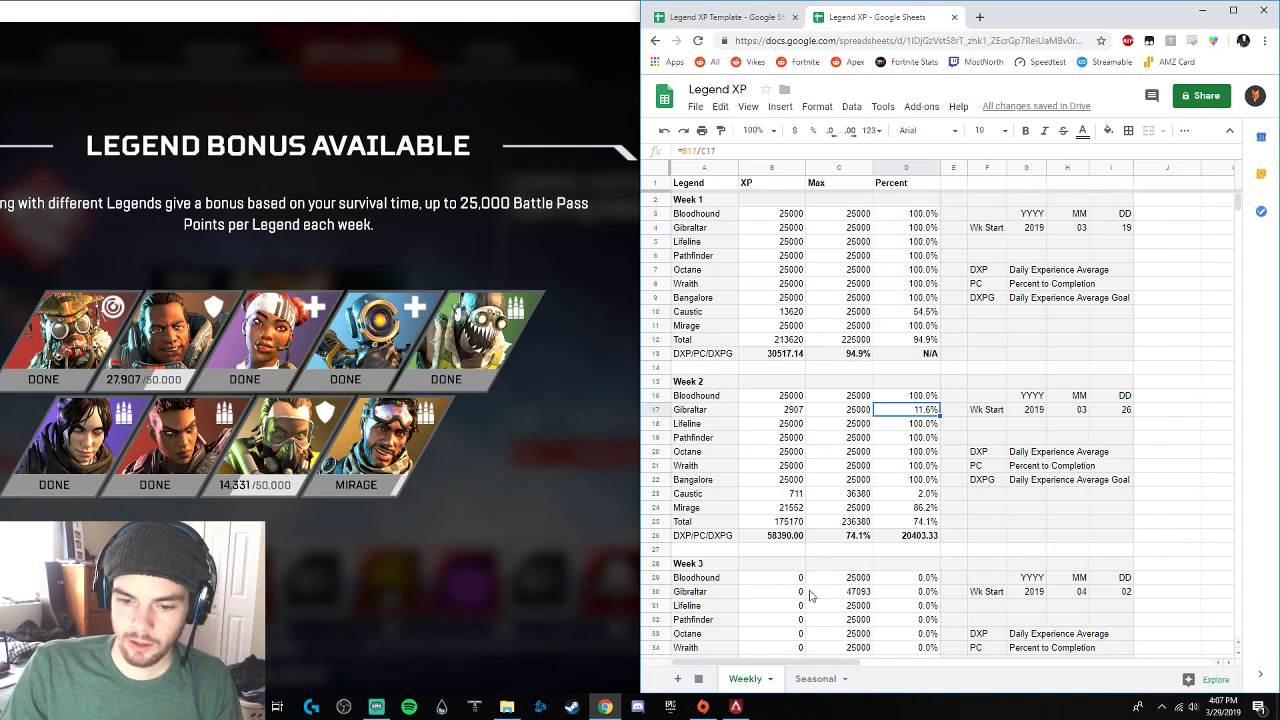
drag(914, 213, 914, 340)
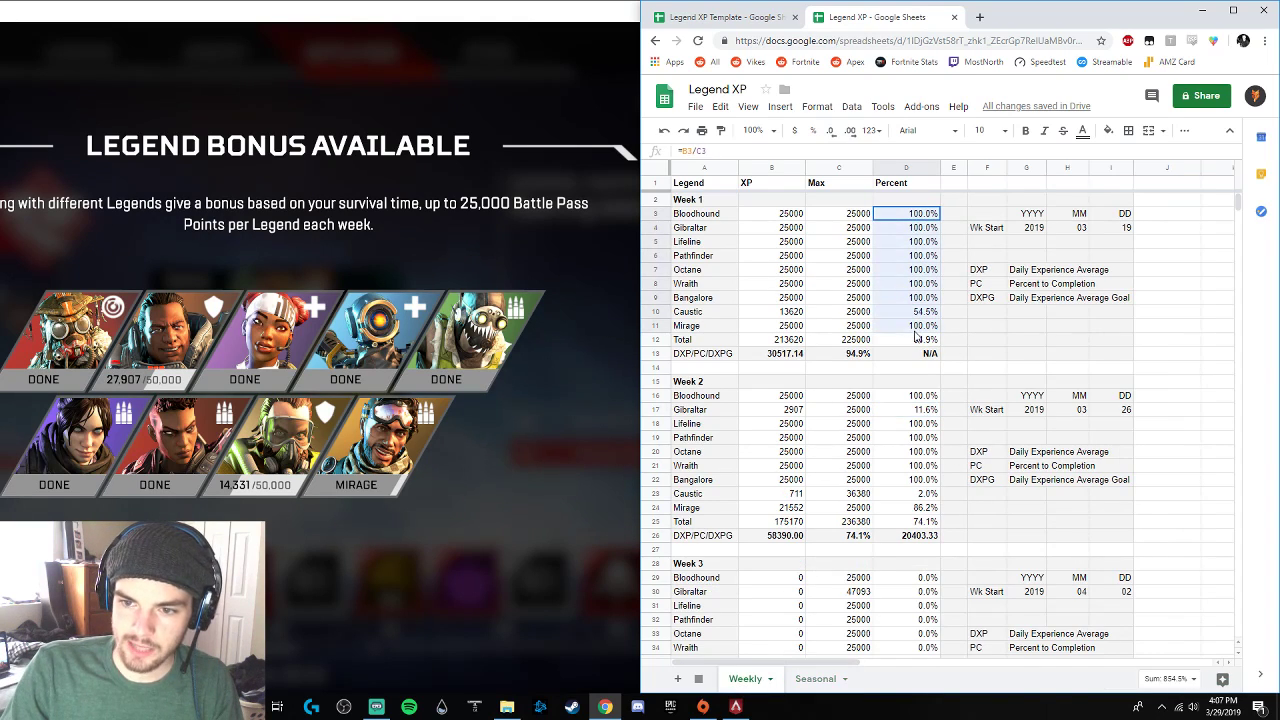
drag(916, 396, 920, 628)
scroll(916, 497, down, 2)
drag(914, 341, 912, 412)
click(868, 386)
click(878, 396)
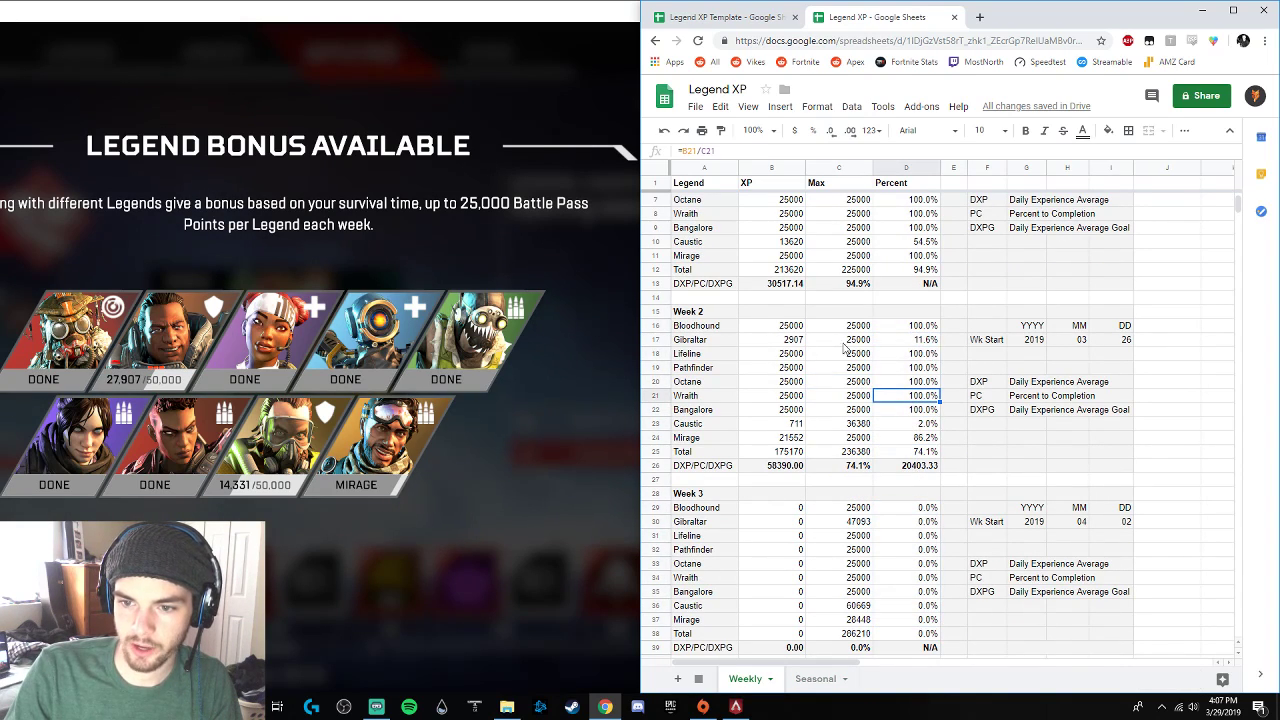
click(816, 679)
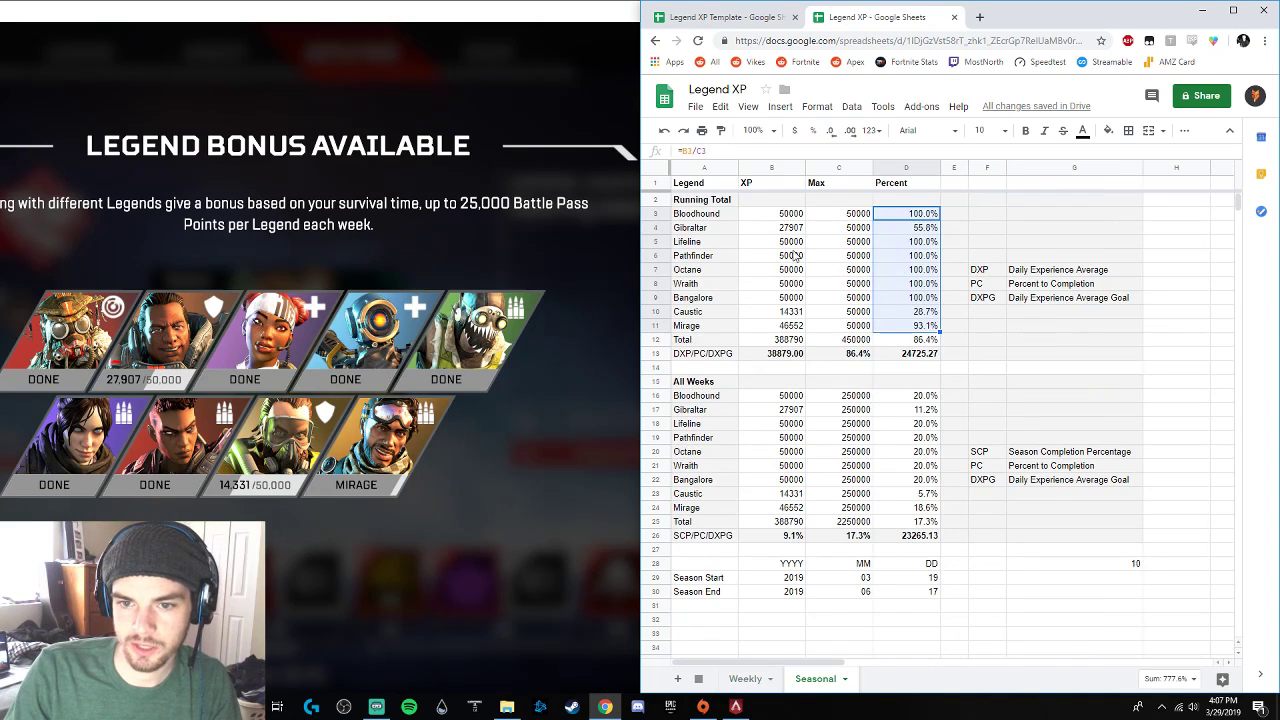
- Compare the legends' Running Total XP values on the Seasonal sheet with the Week 1 XP values on the Weekly sheet
drag(795, 214, 795, 311)
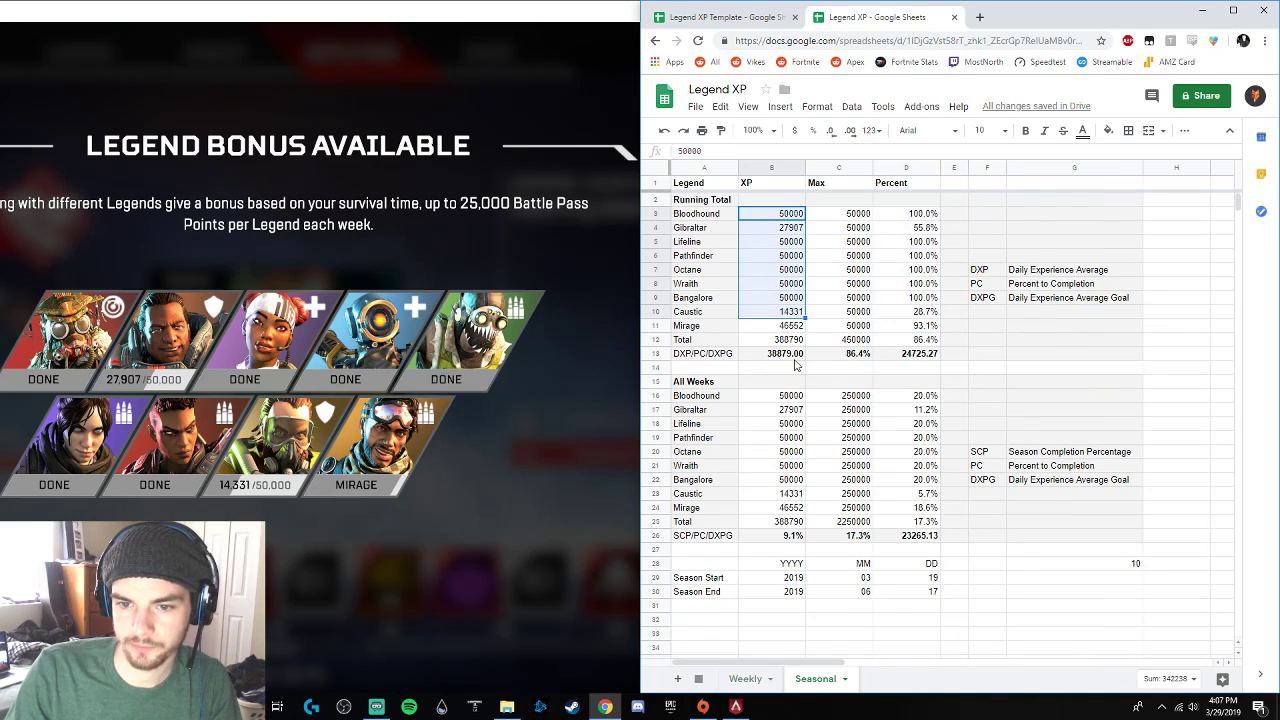
click(764, 678)
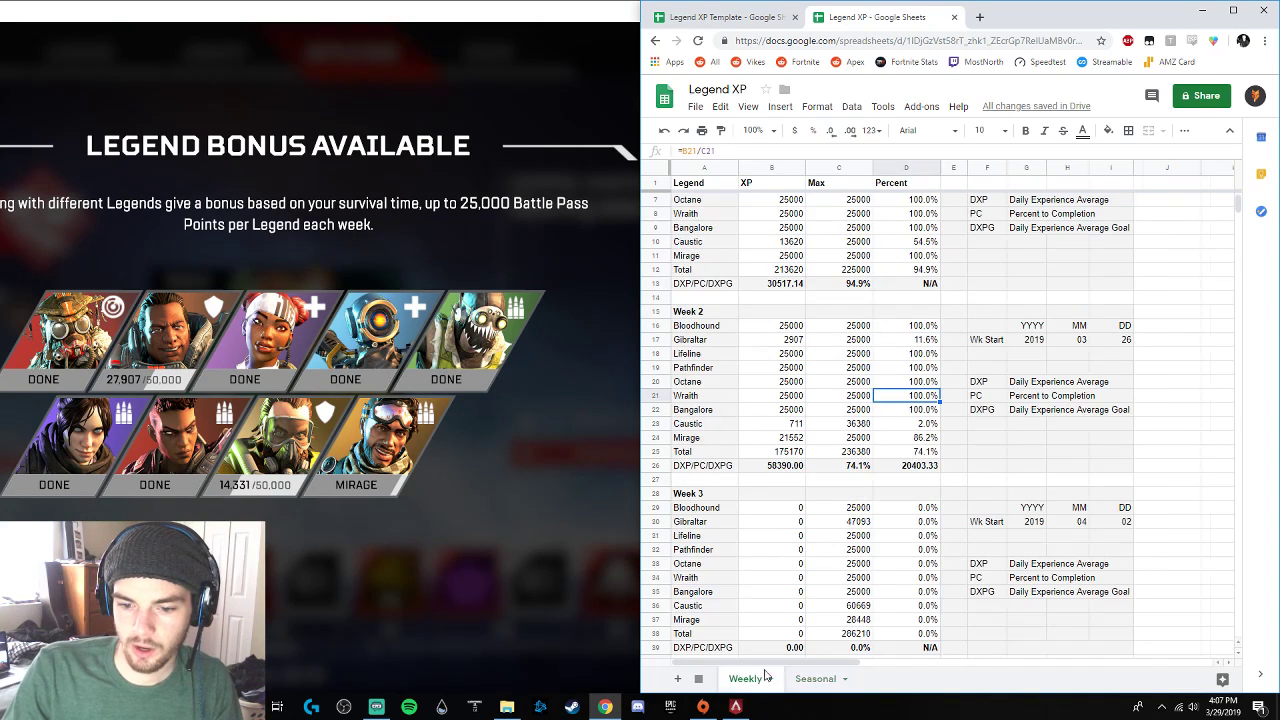
click(816, 679)
drag(790, 214, 788, 330)
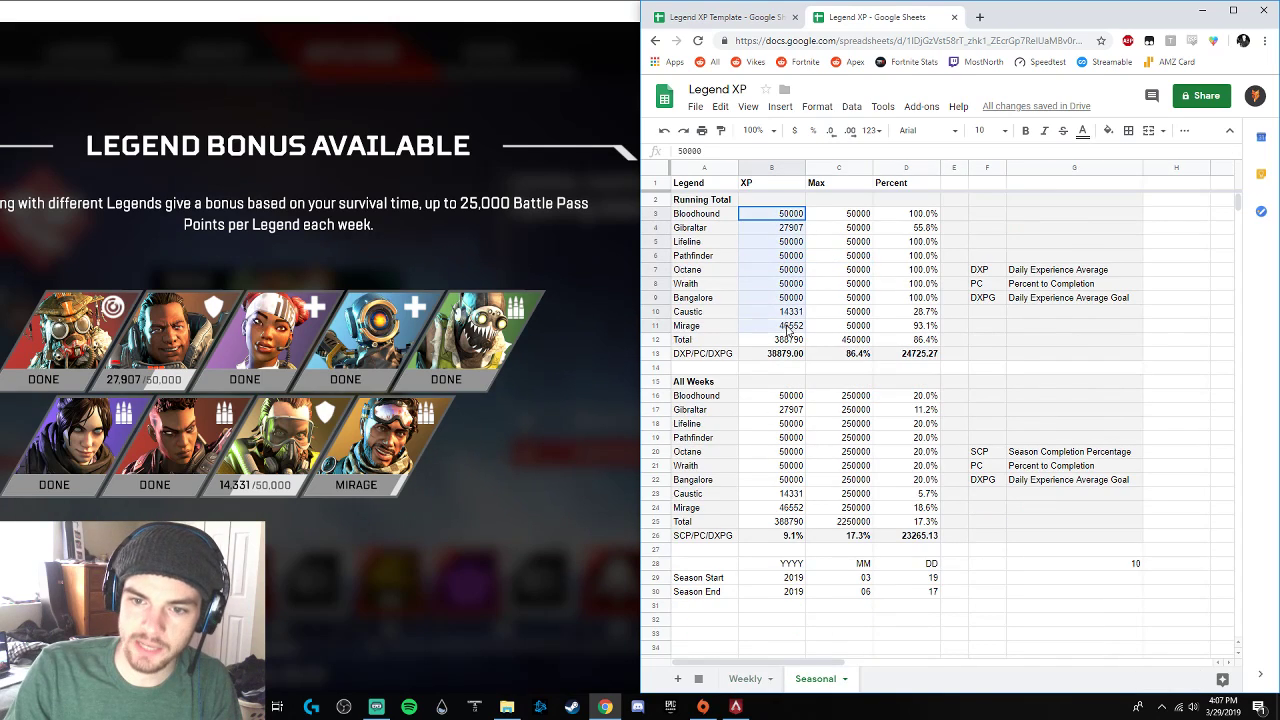
click(752, 679)
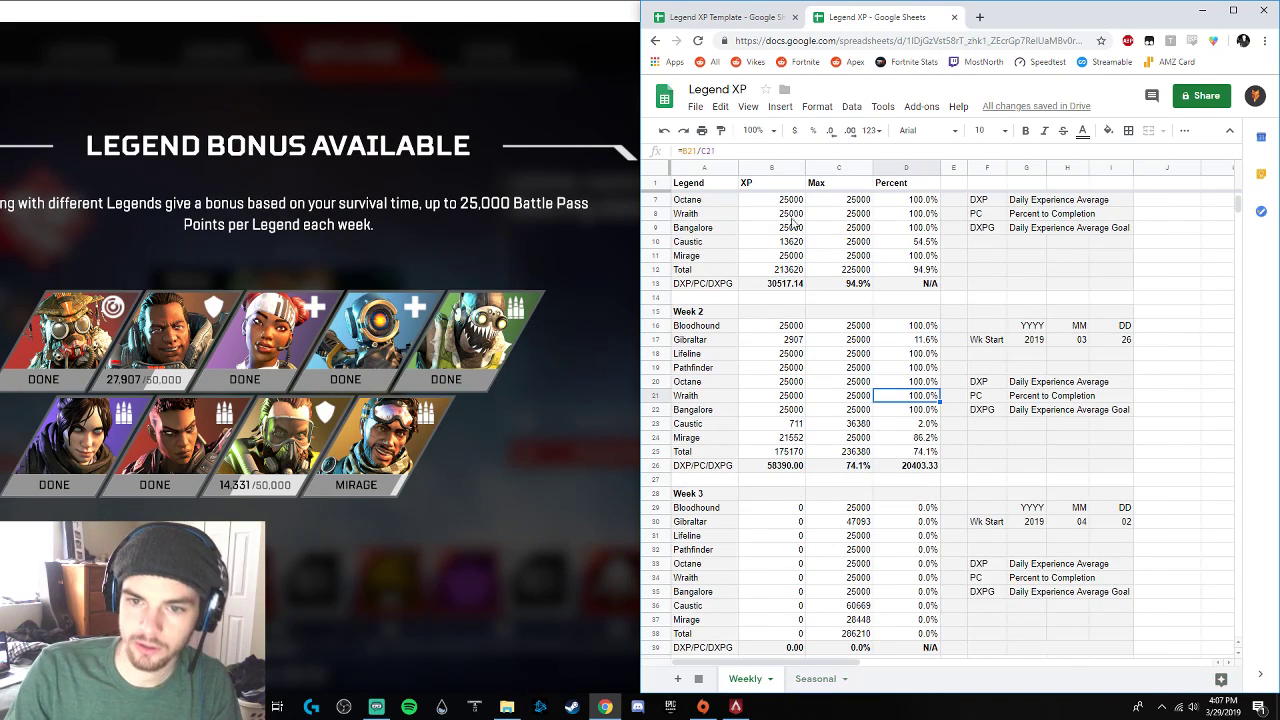
scroll(800, 340, up, 2)
drag(779, 214, 790, 335)
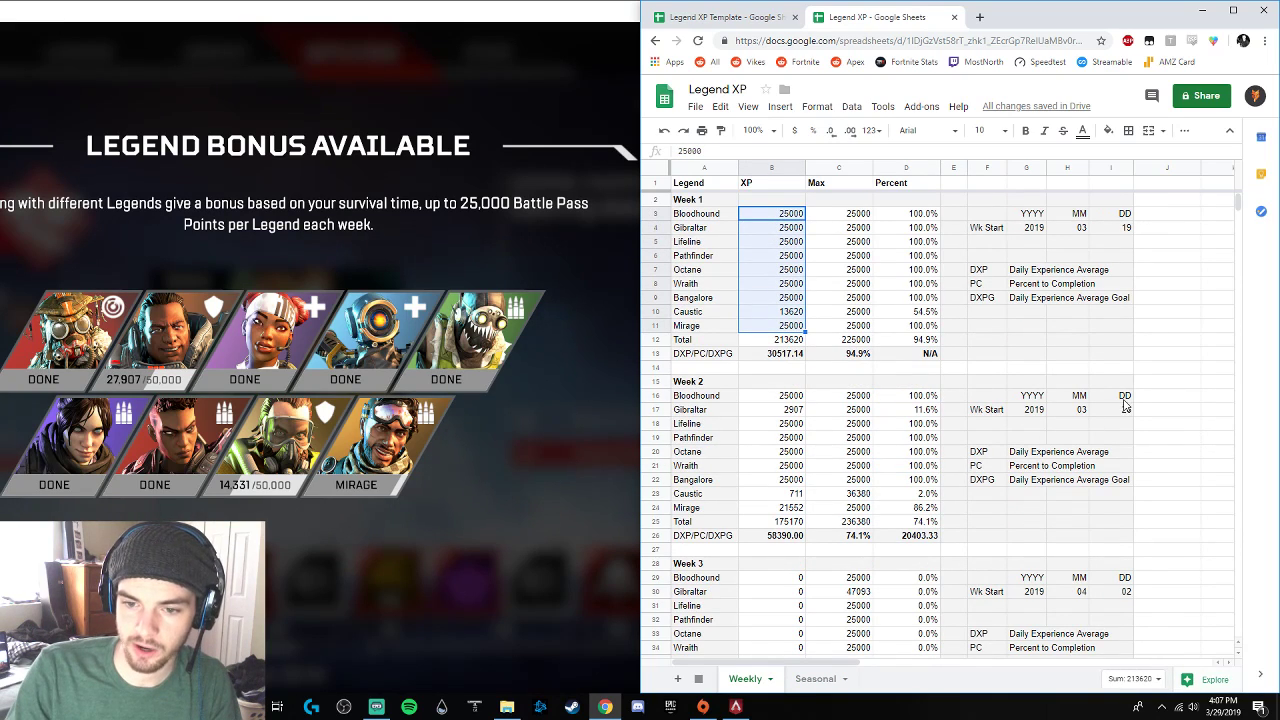
- Check Gibraltar's Week 2 Max and XP formulas against the Running Total XP on the Seasonal sheet, and return to the Weekly sheet
click(850, 411)
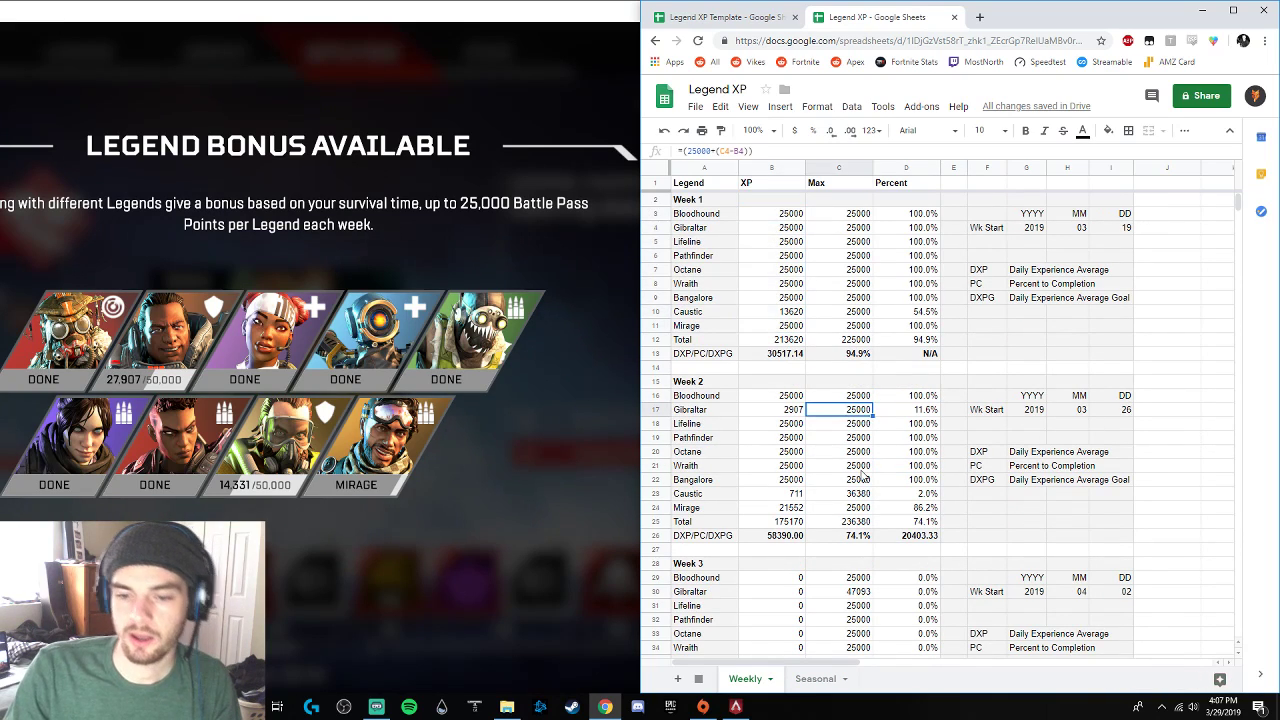
click(798, 410)
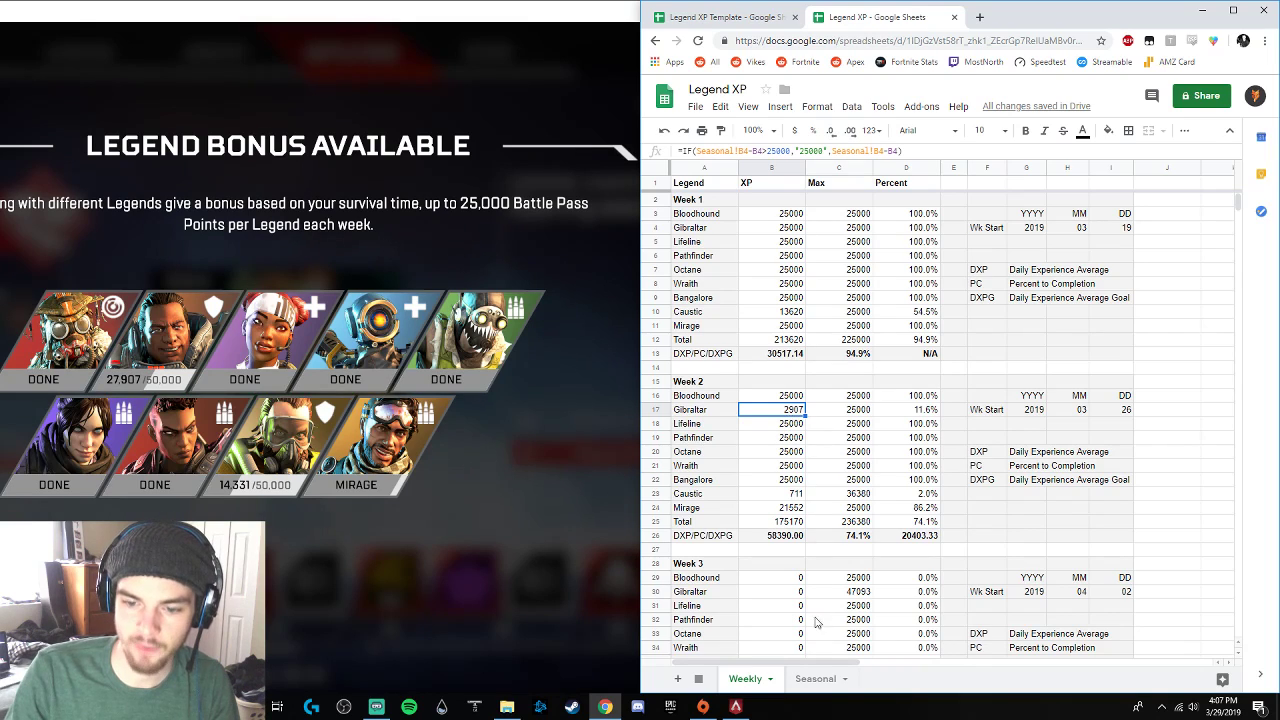
click(816, 678)
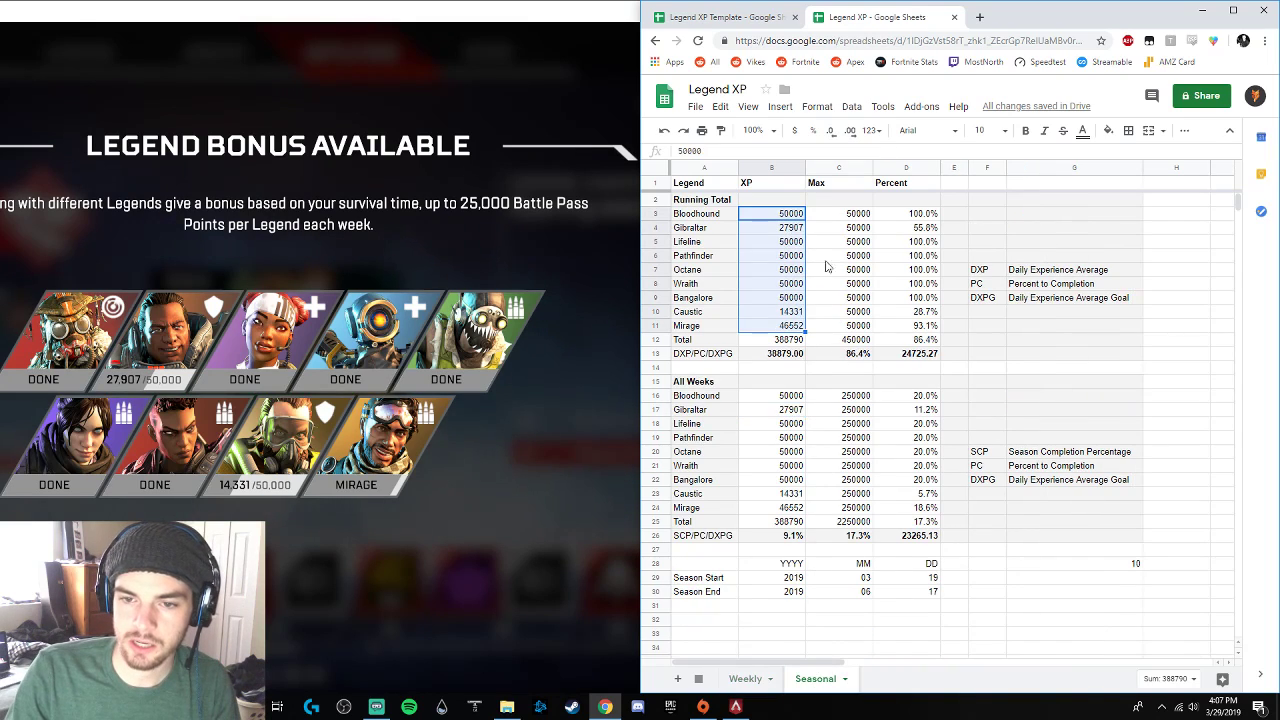
click(745, 679)
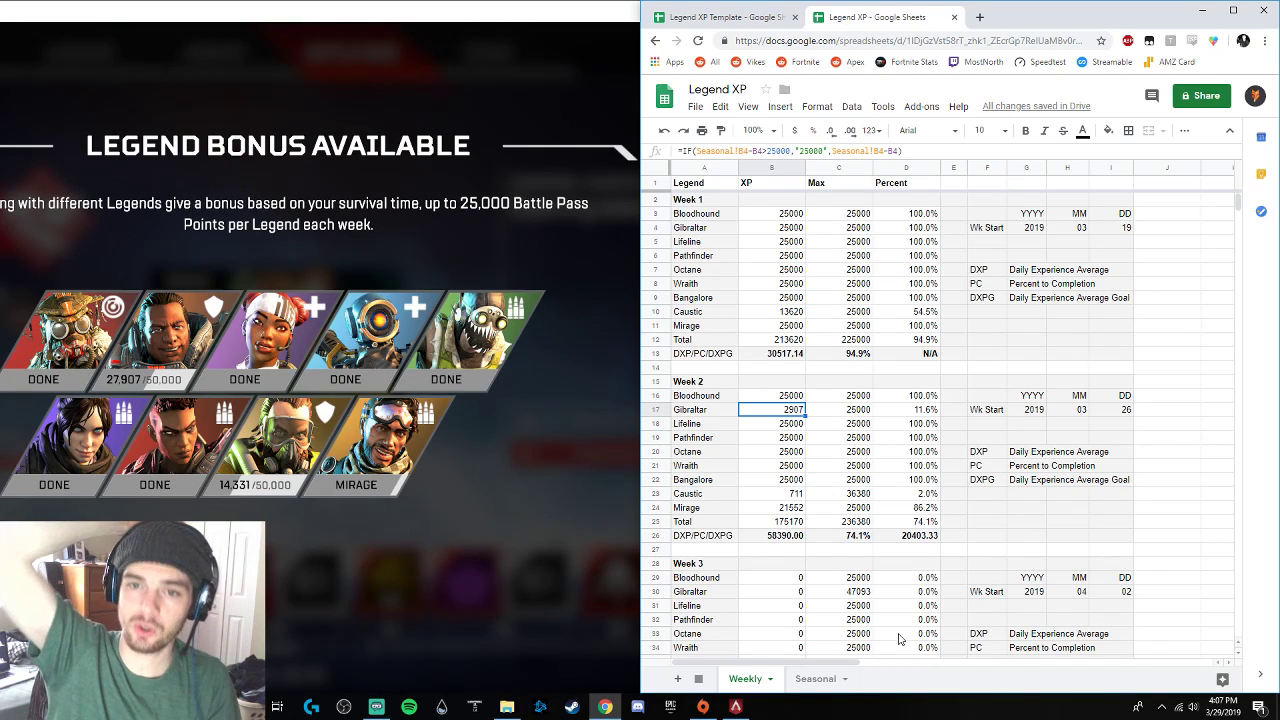
- Switch to the Legend XP Template spreadsheet and look up the option for making a copy of it
click(700, 17)
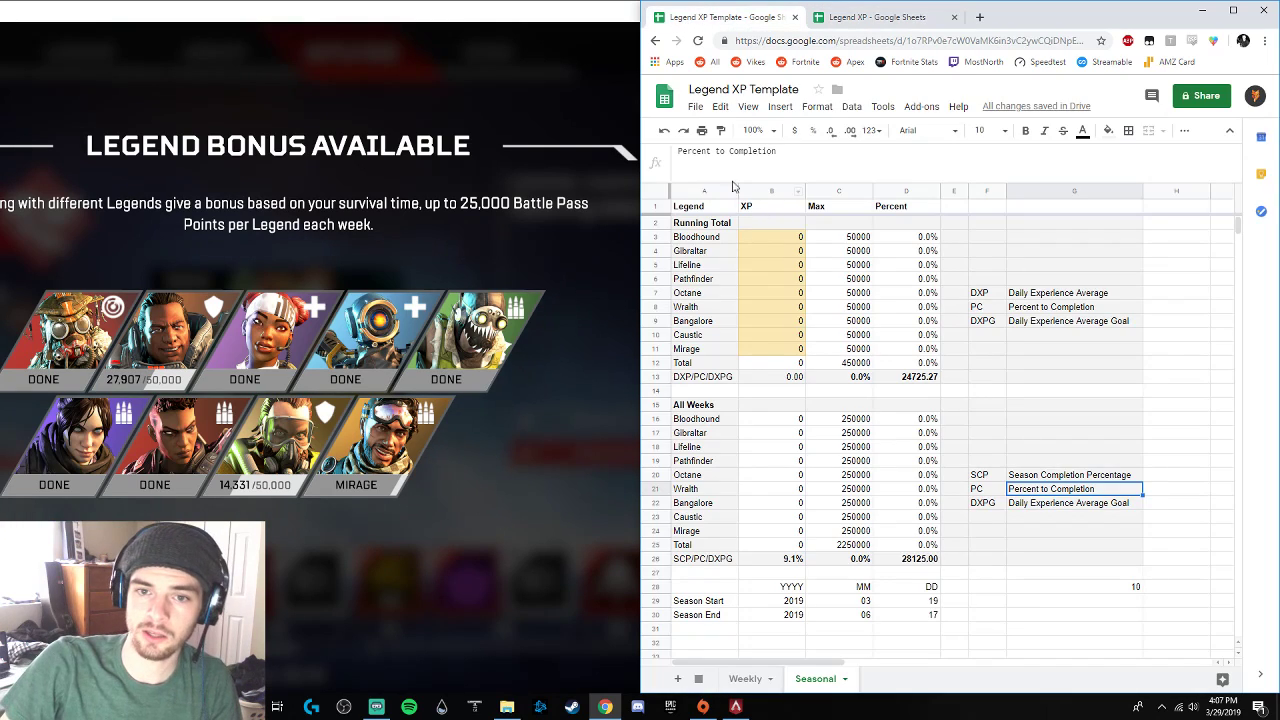
click(695, 107)
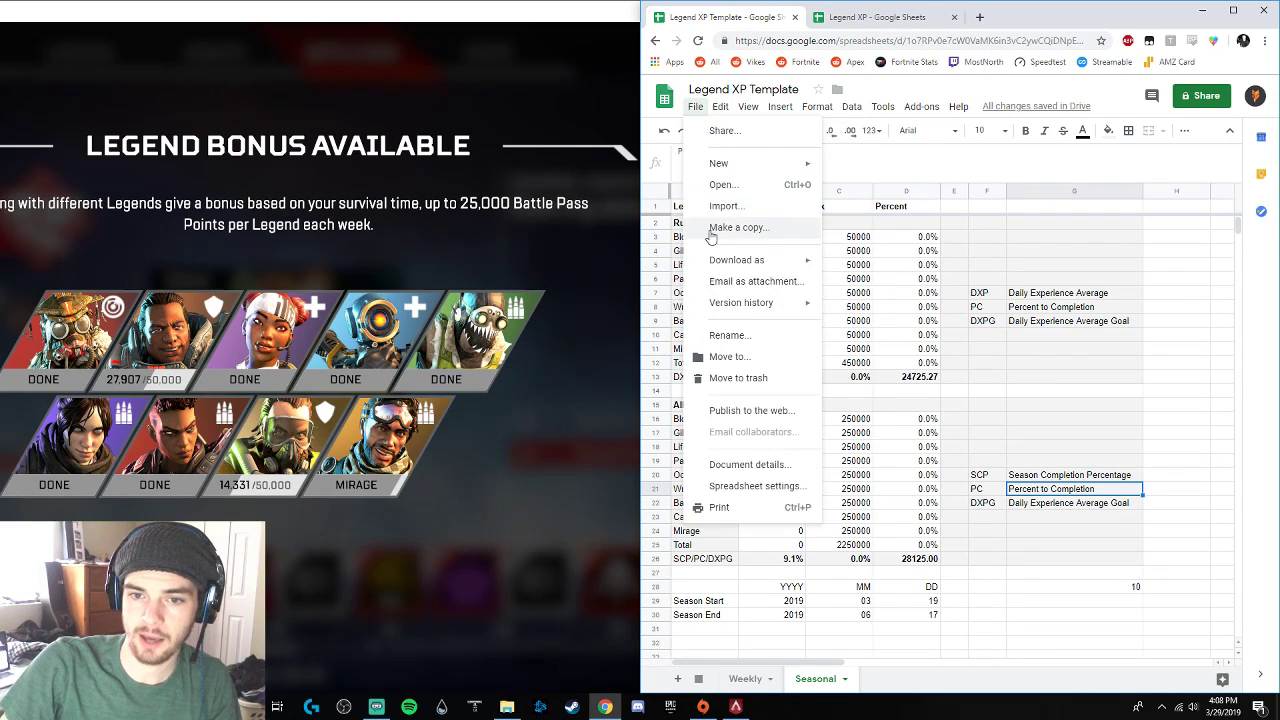
click(919, 379)
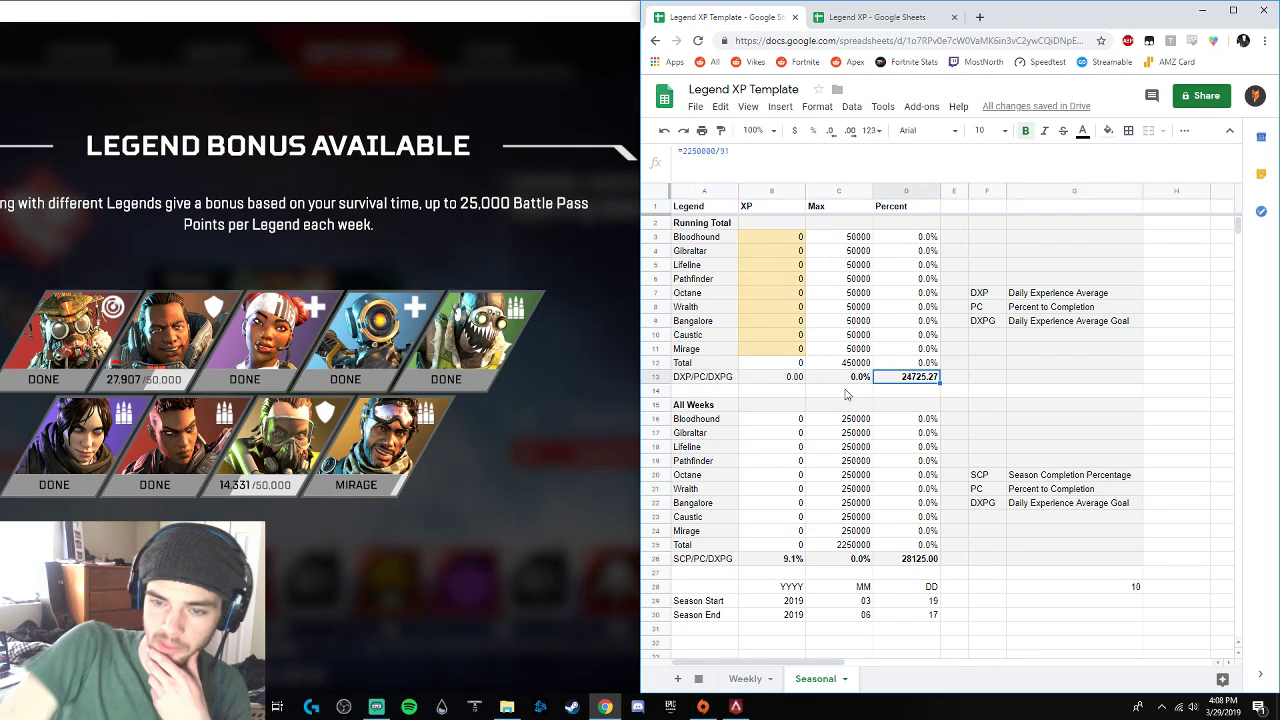
- Examine the template's Running Total XP entry cells and the Max formulas of Caustic and Bangalore, enlarging the formula bar slightly
drag(770, 238, 779, 351)
click(866, 335)
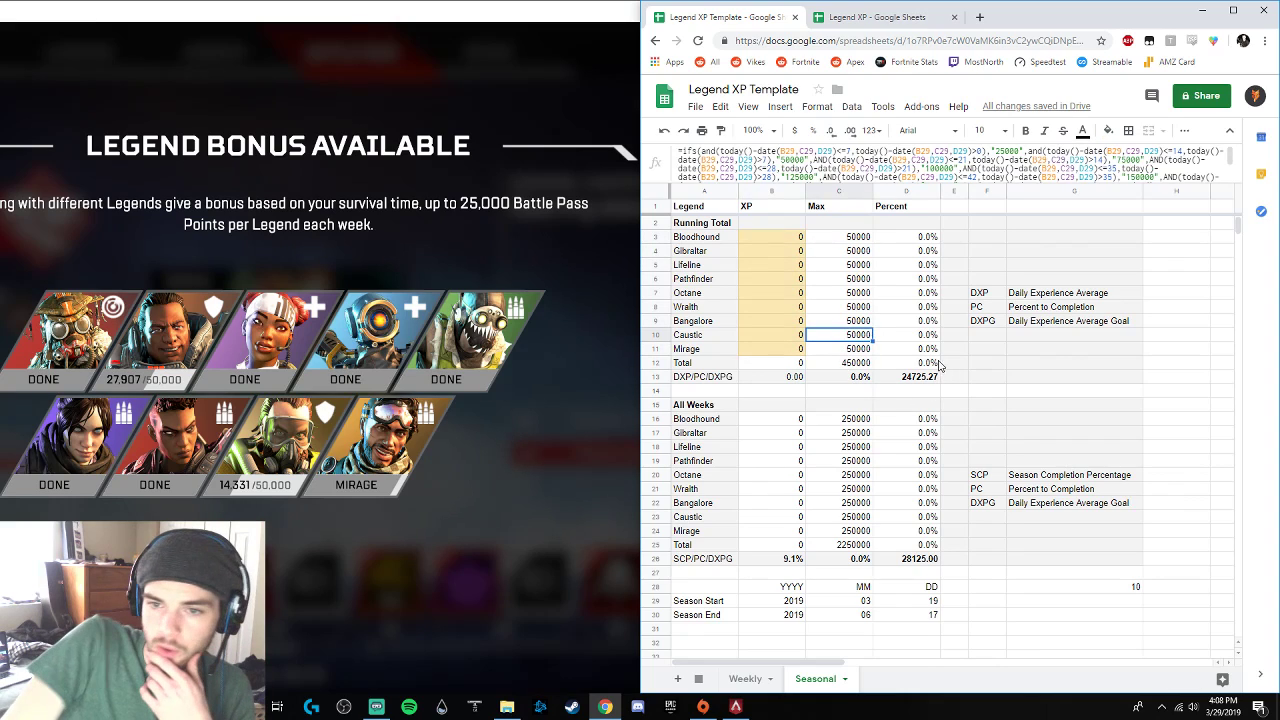
scroll(870, 335, down, 3)
scroll(878, 260, up, 3)
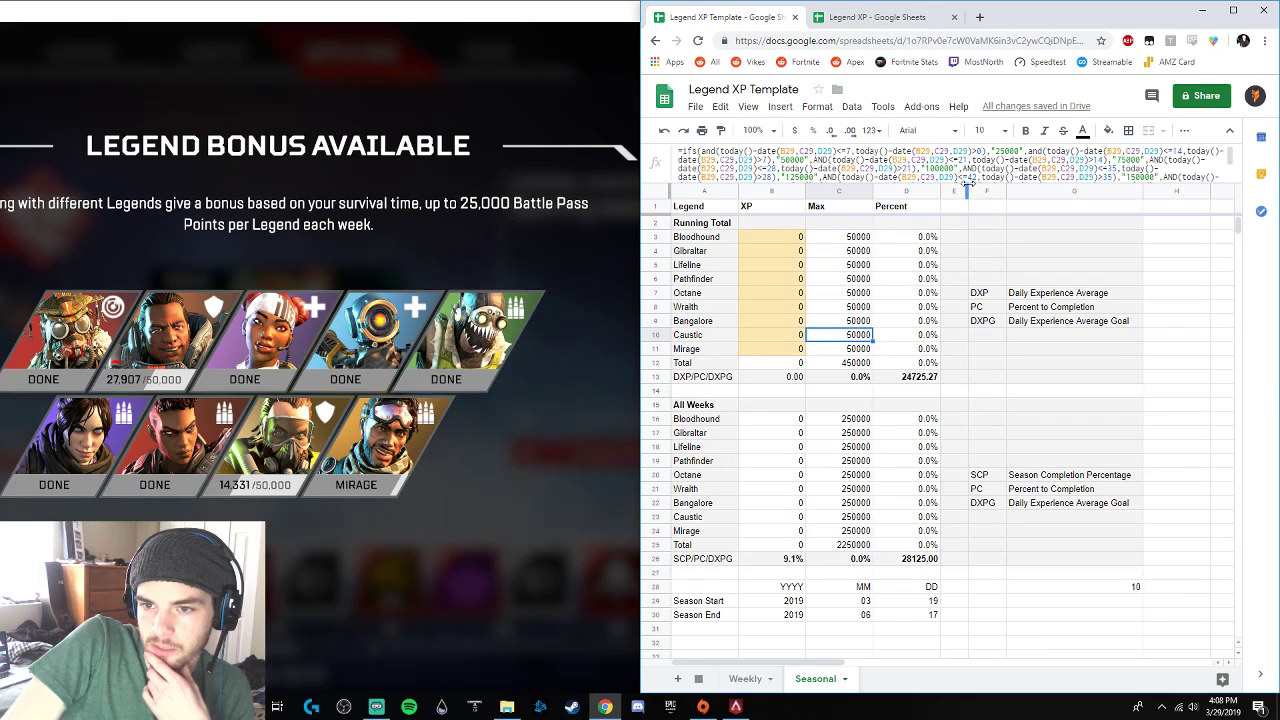
mouse_move(967, 184)
mouse_down()
mouse_move(972, 205)
mouse_move(973, 186)
mouse_up()
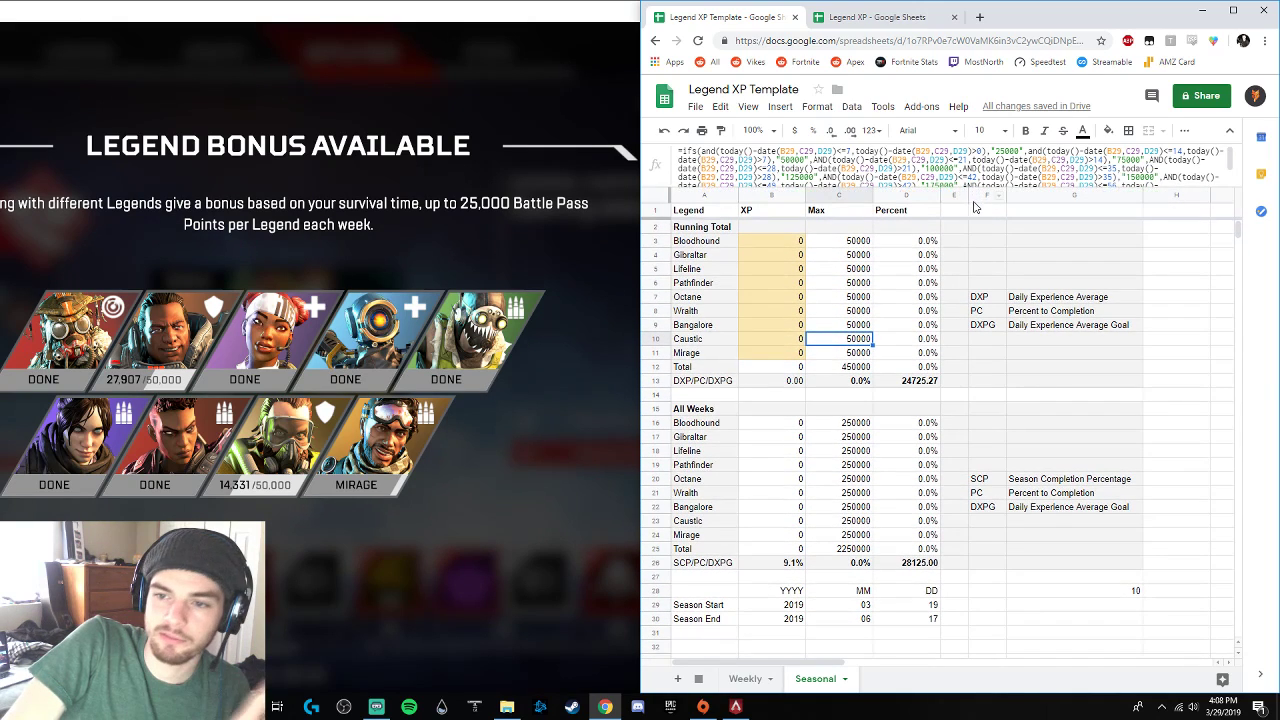
click(866, 326)
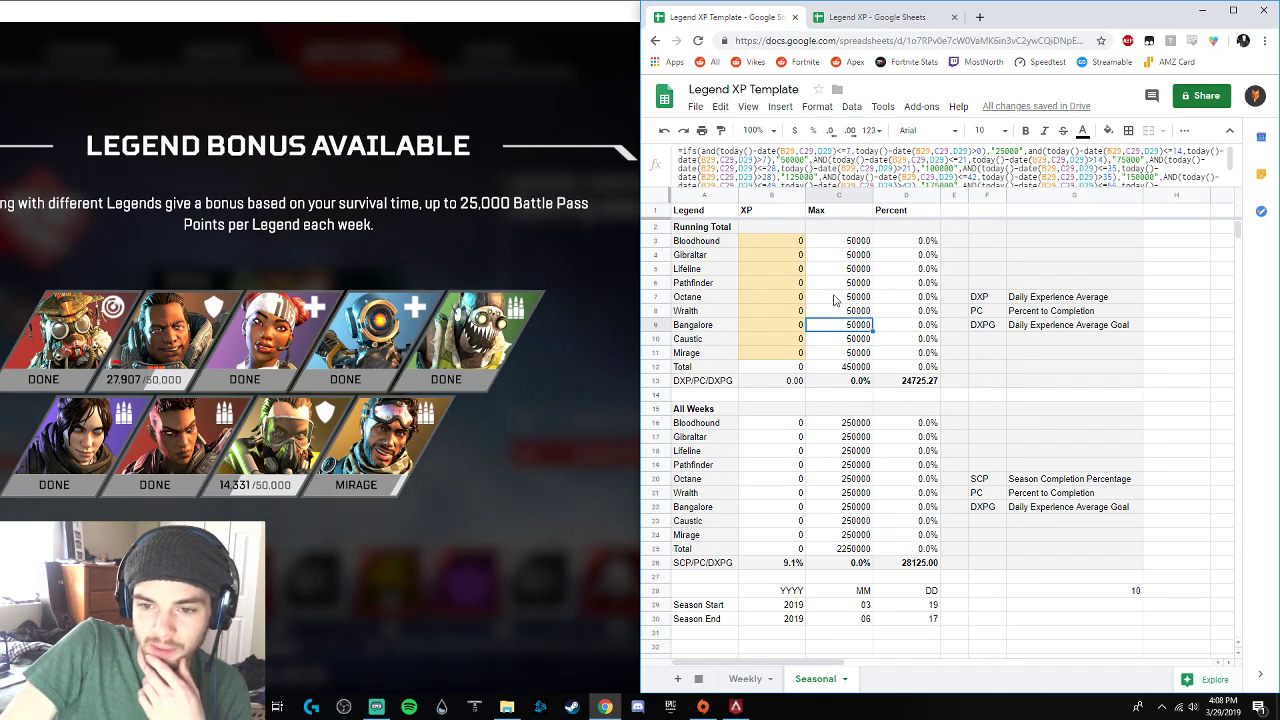
- Review the template's Running Total Max formulas one by one, from Bloodhound down to the Total and the Percent to Completion cell
click(857, 240)
key(Down)
key(Down)
key(Down)
key(Down)
key(Down)
key(Down)
key(Down)
key(Down)
key(Down)
key(Down)
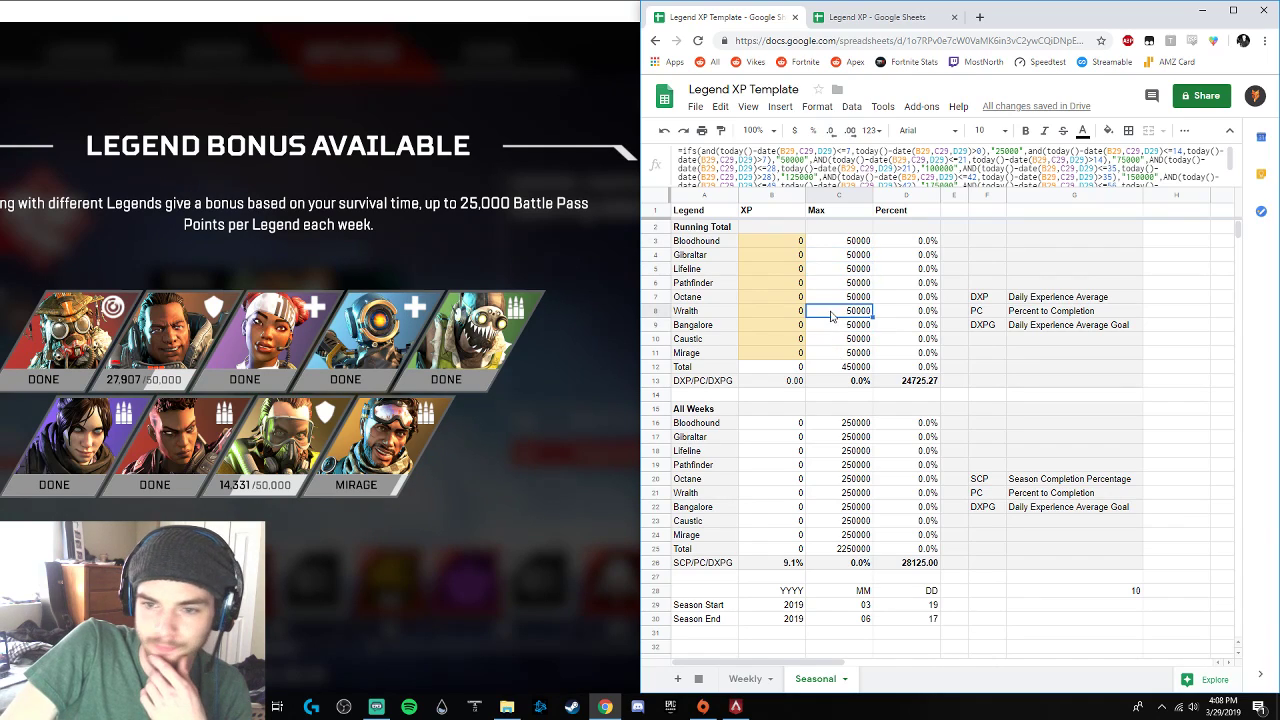
- Compare the highlighted XP entry cells on the template's Weekly and Seasonal sheets, and look over the weekly sections
click(745, 682)
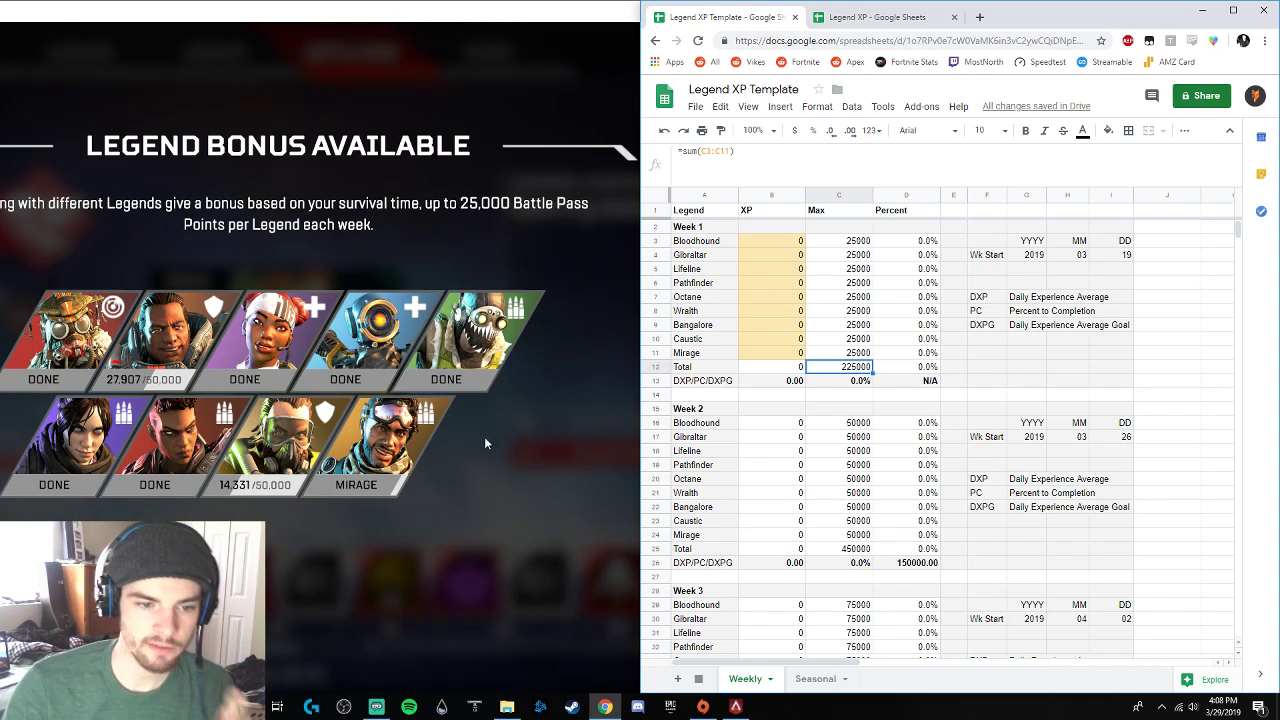
click(817, 684)
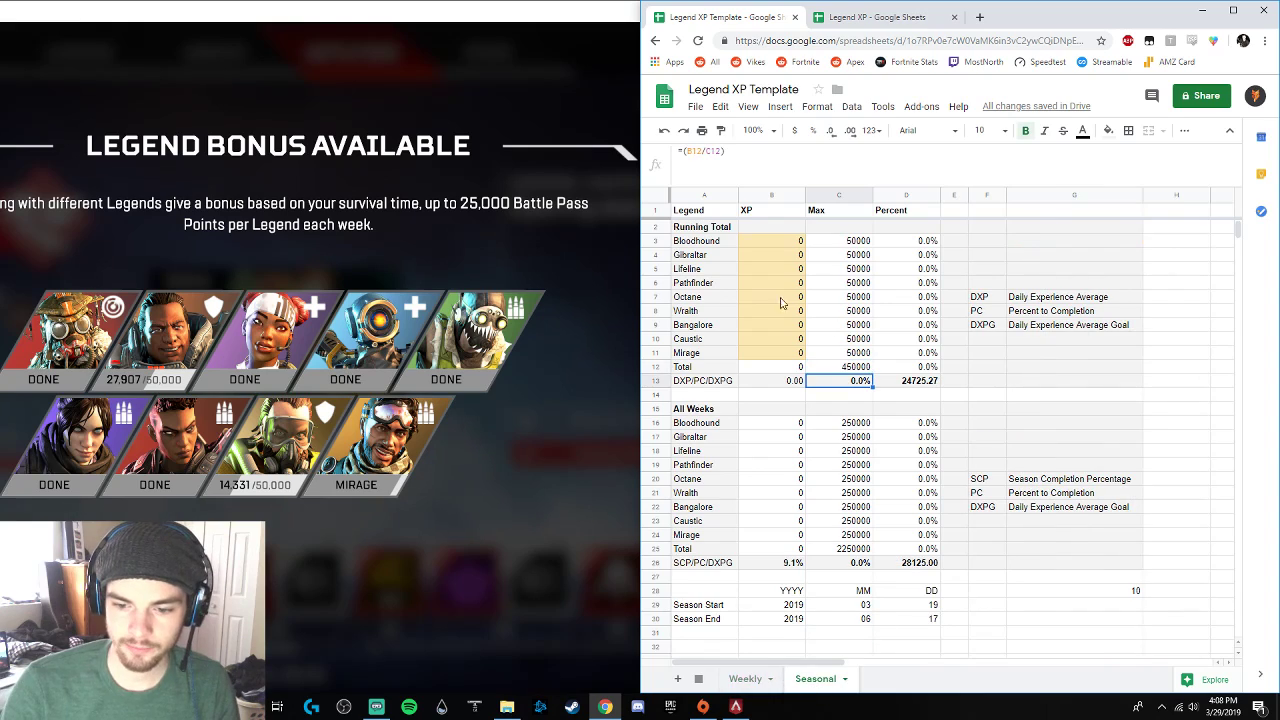
click(745, 679)
scroll(805, 460, down, 3)
scroll(805, 460, up, 3)
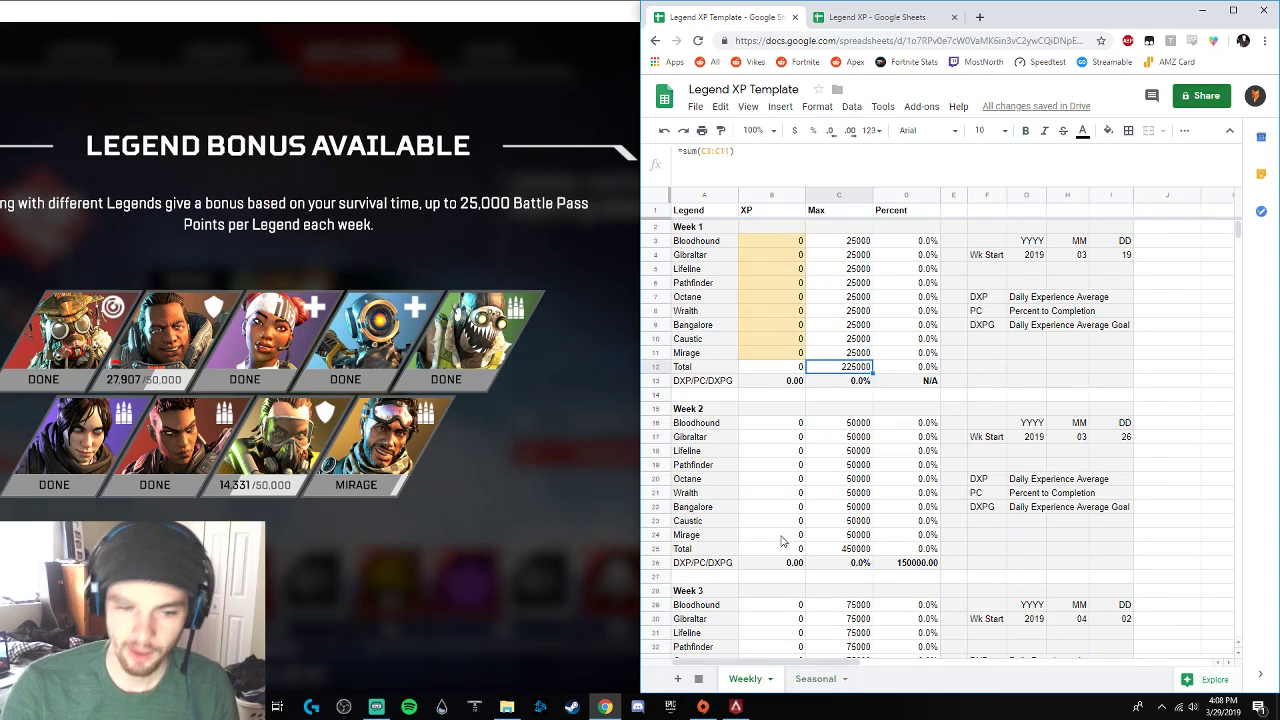